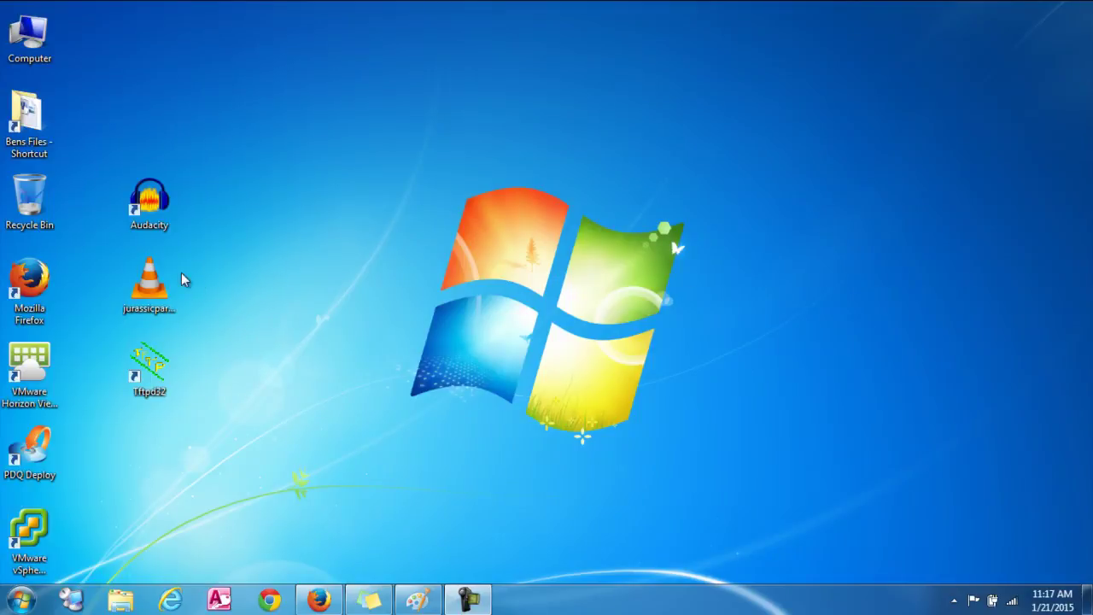
Preview jurassicpark.mp3 from the desktop in the media player, then close the player.
click(142, 295)
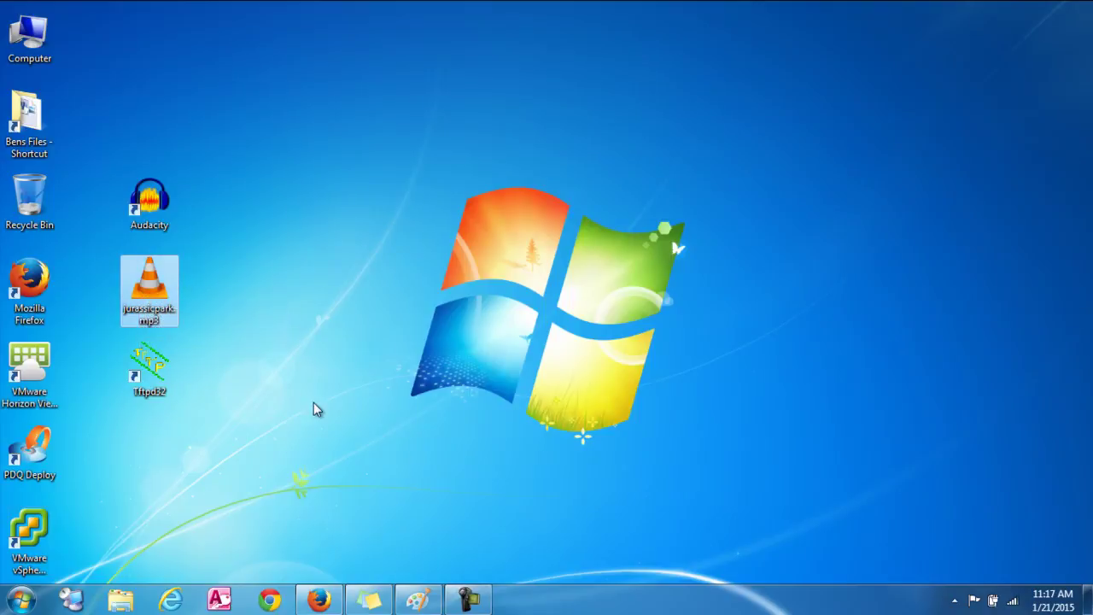
double_click(151, 309)
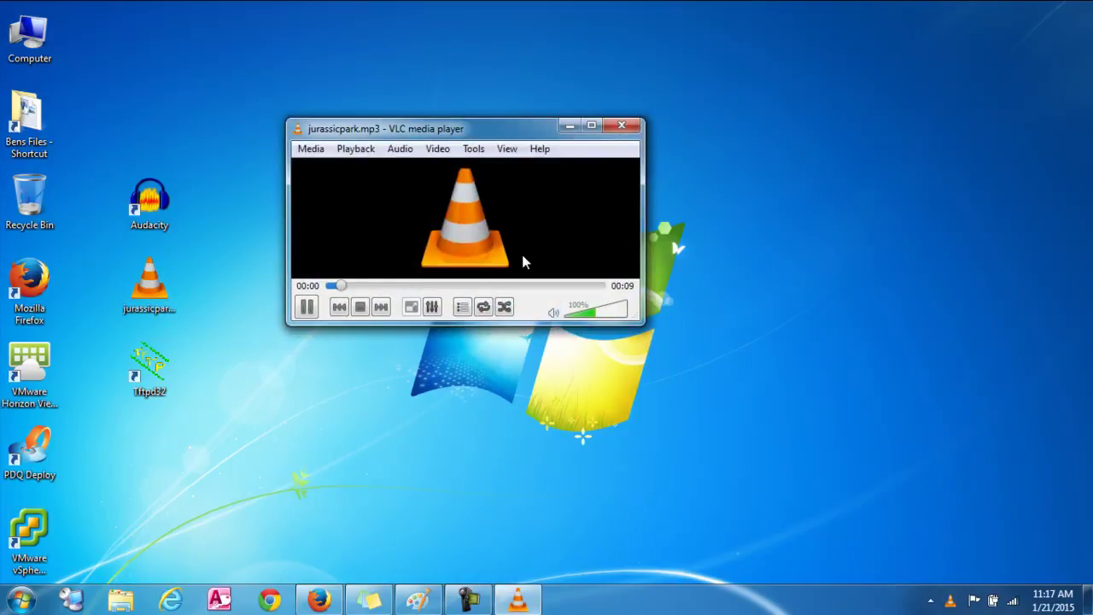
click(622, 127)
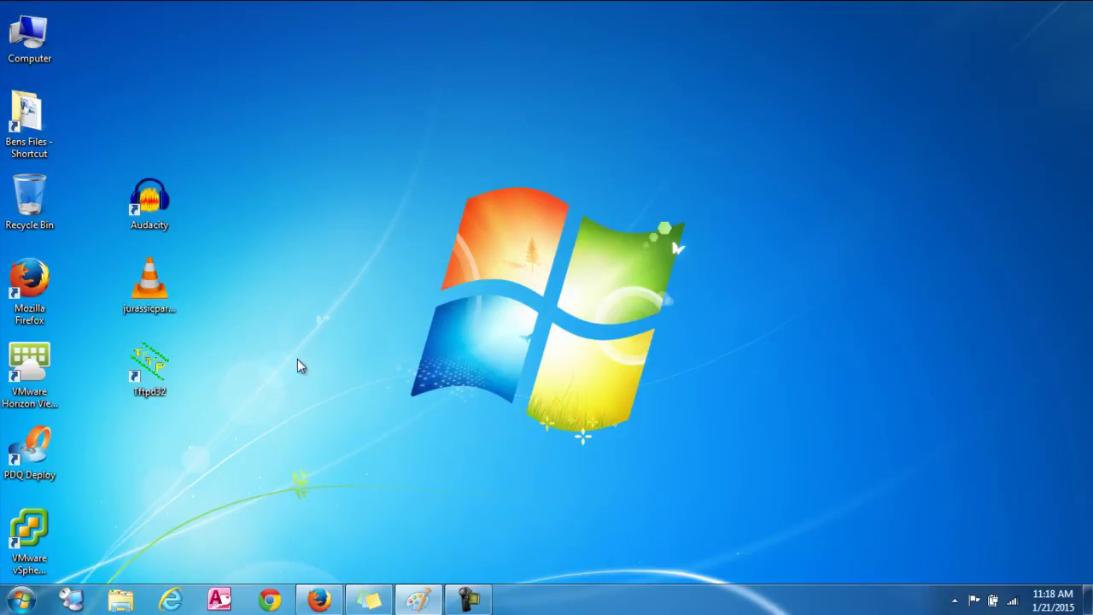
Bring Firefox forward and reload Zedge's featured ringtones list.
click(316, 602)
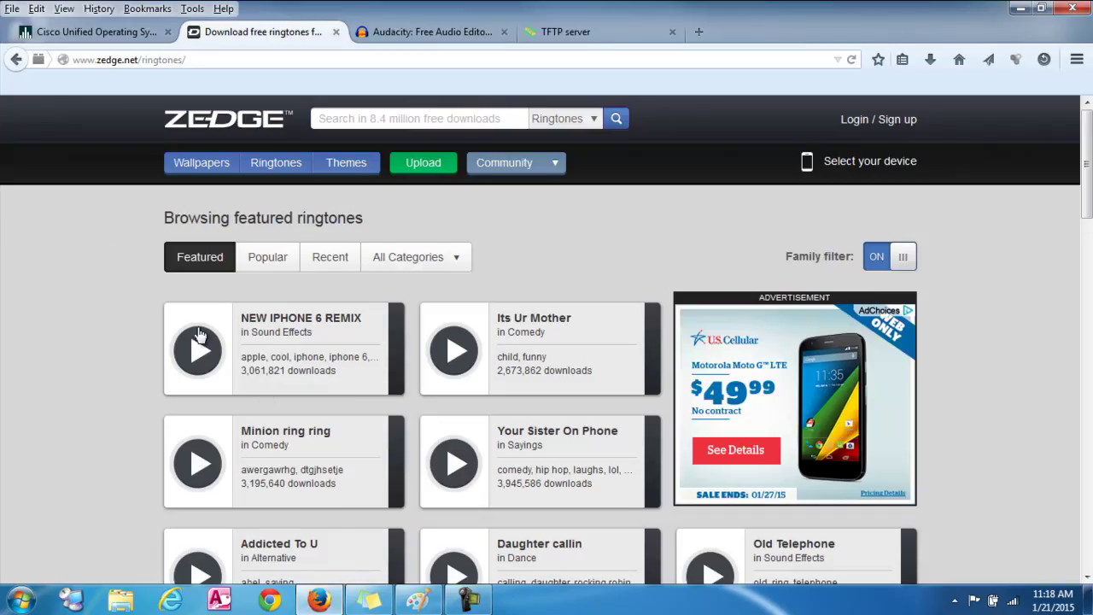
click(262, 167)
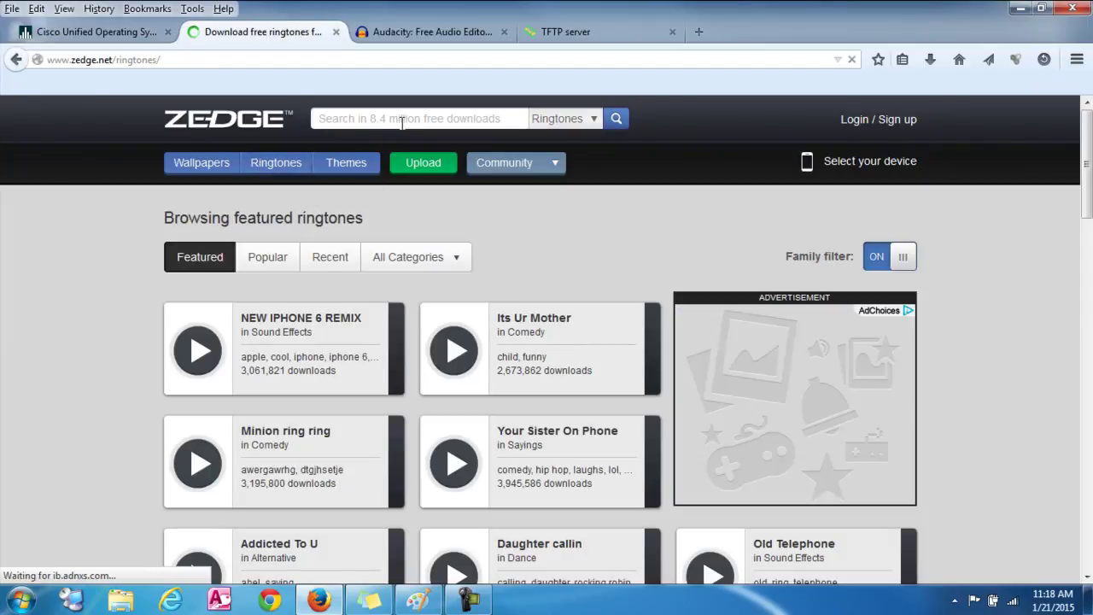
drag(370, 118, 514, 135)
scroll(567, 329, down, 15)
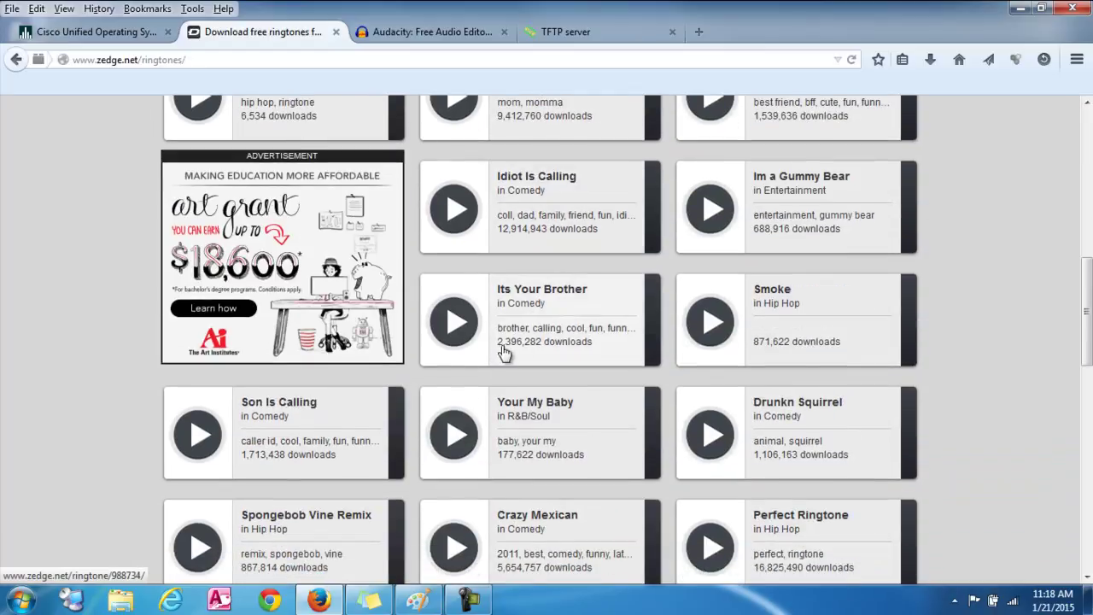
scroll(517, 355, up, 15)
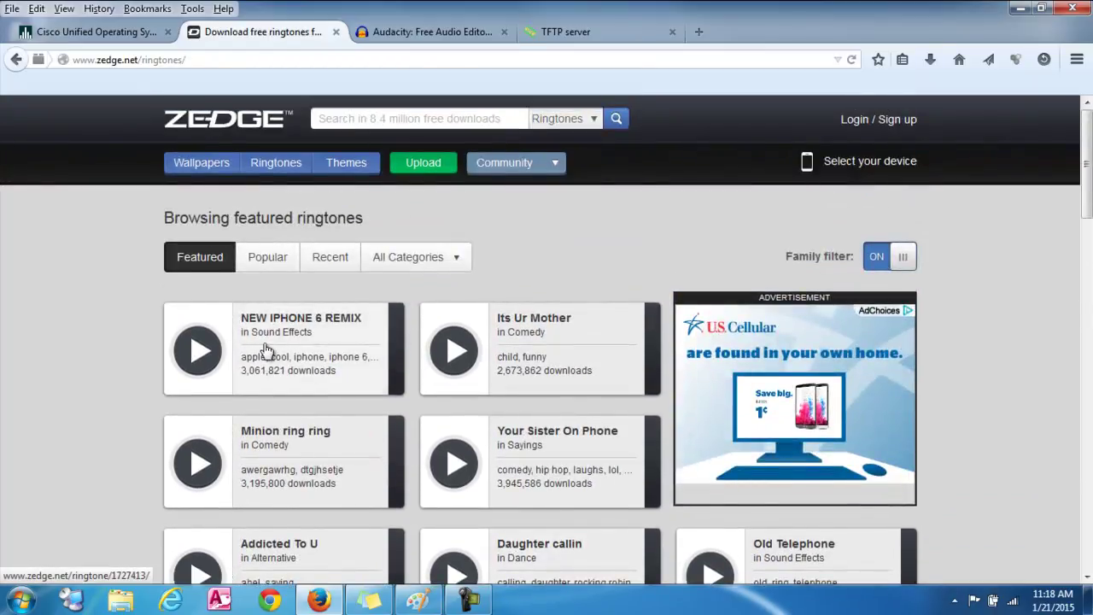
Start the NEW IPHONE 6 REMIX download, cancel the save, close the tab and minimize Firefox.
click(344, 339)
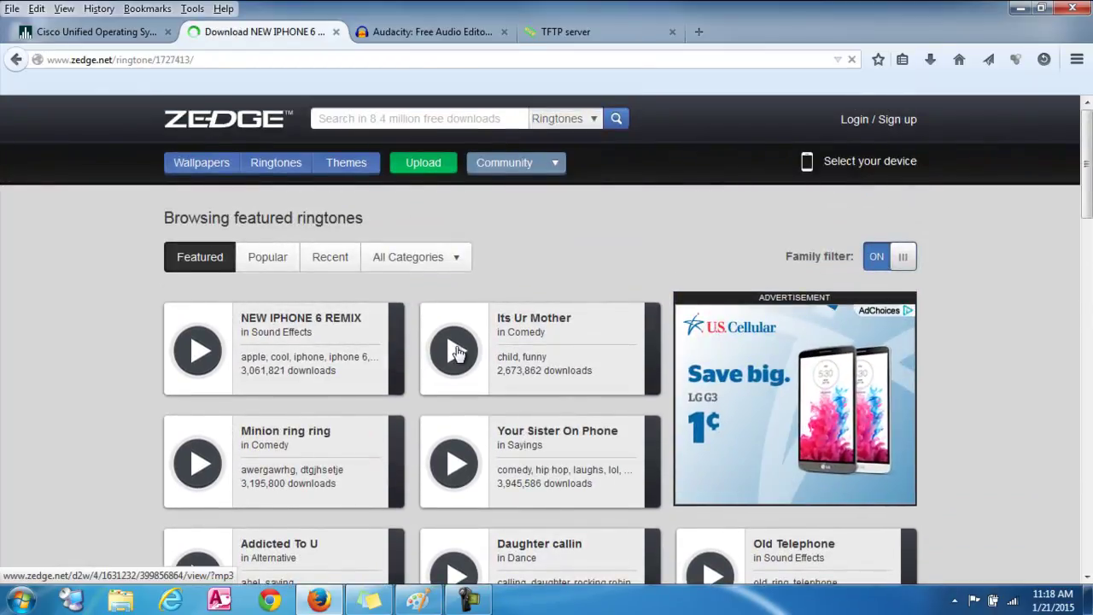
scroll(513, 359, down, 5)
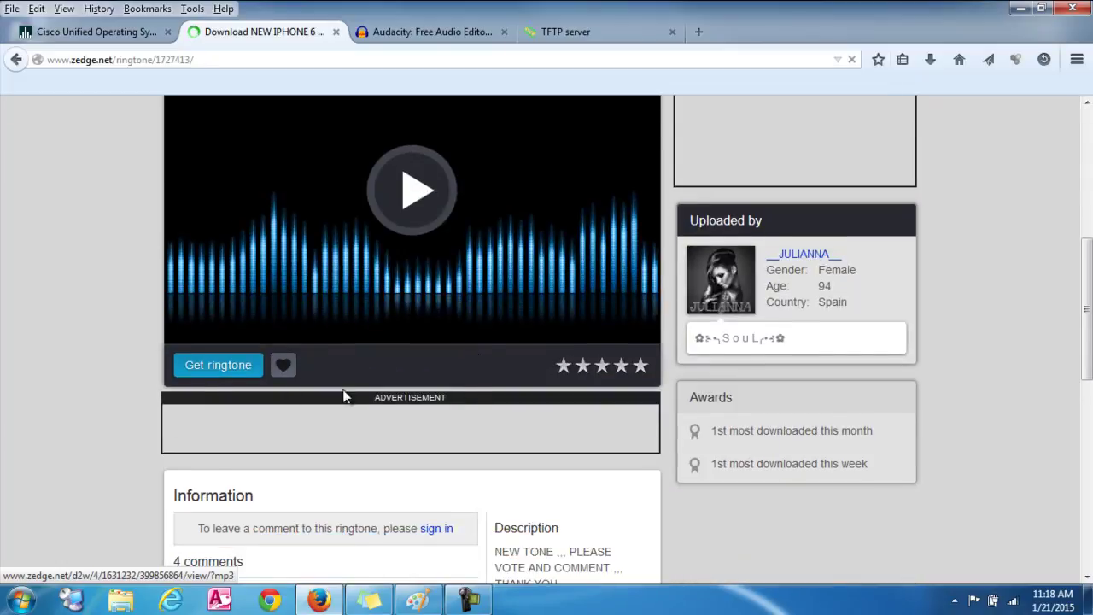
click(209, 368)
click(265, 361)
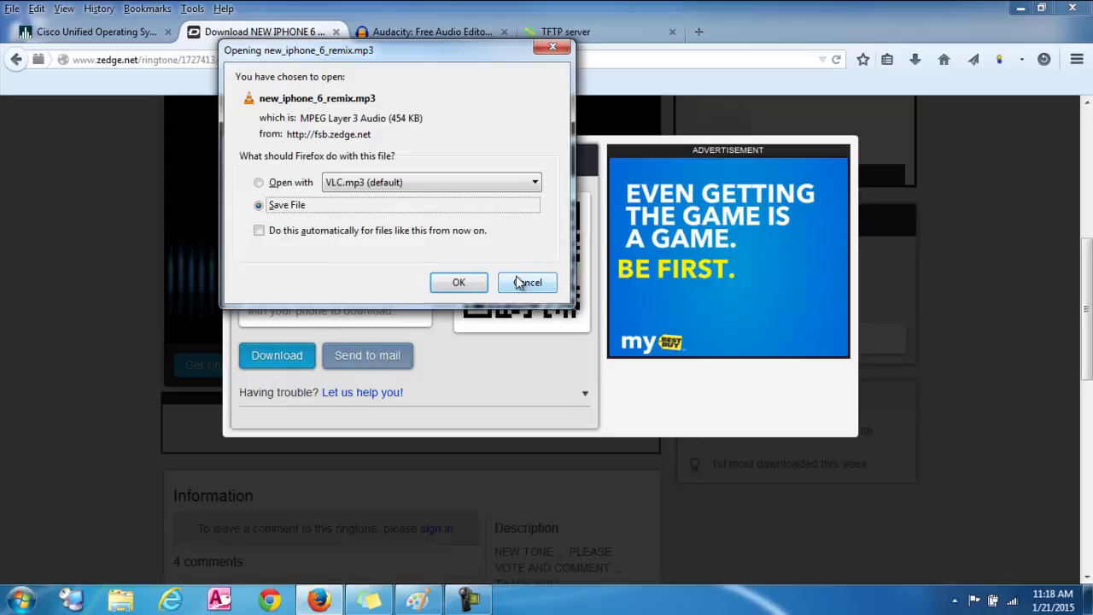
key(Return)
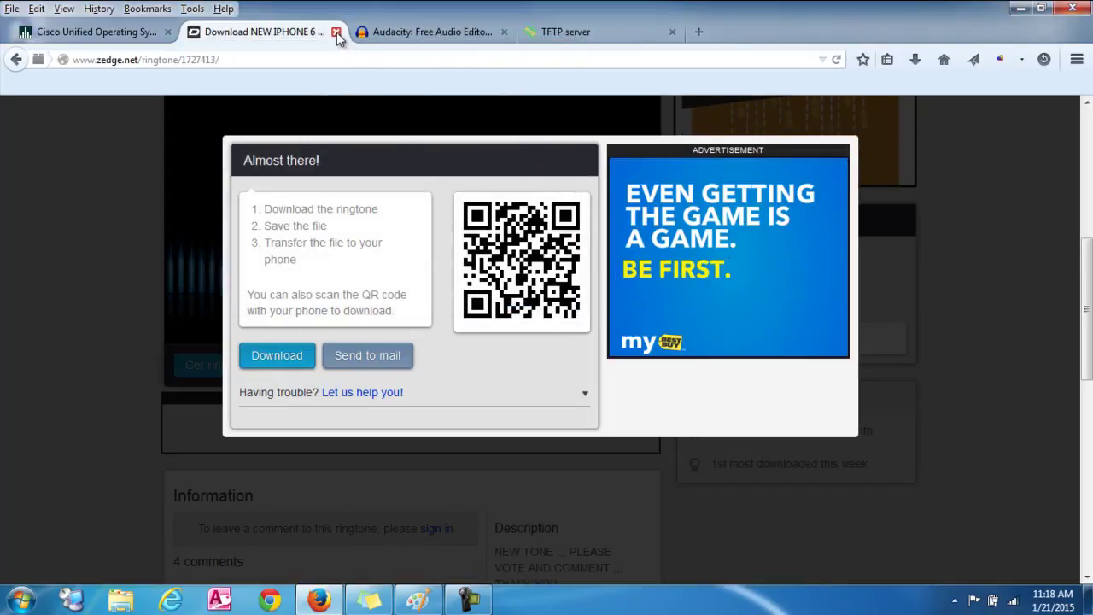
click(335, 31)
click(1021, 7)
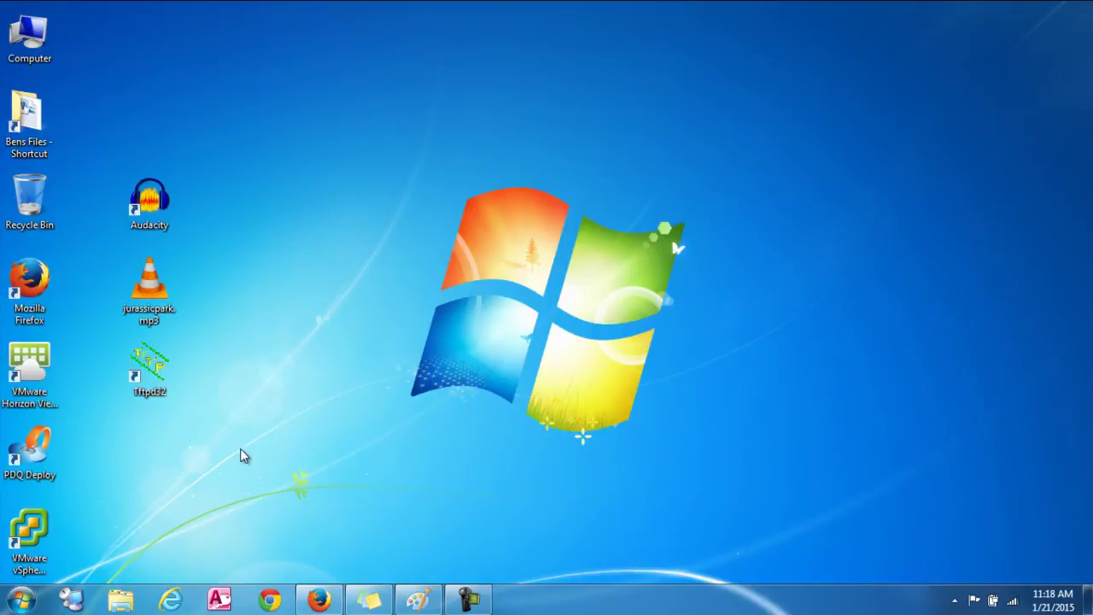
click(143, 382)
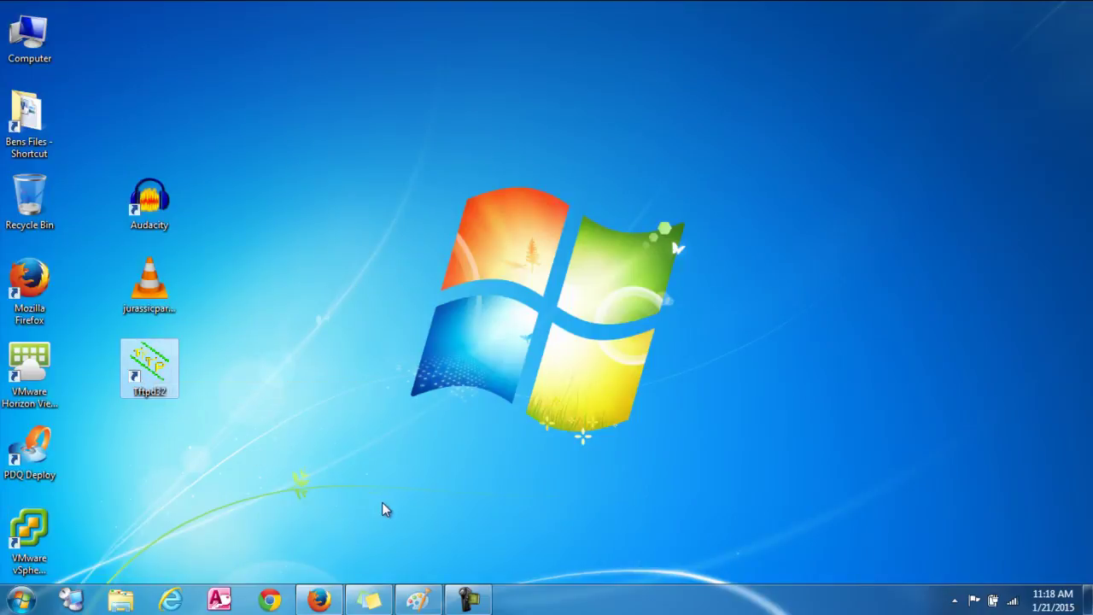
click(311, 602)
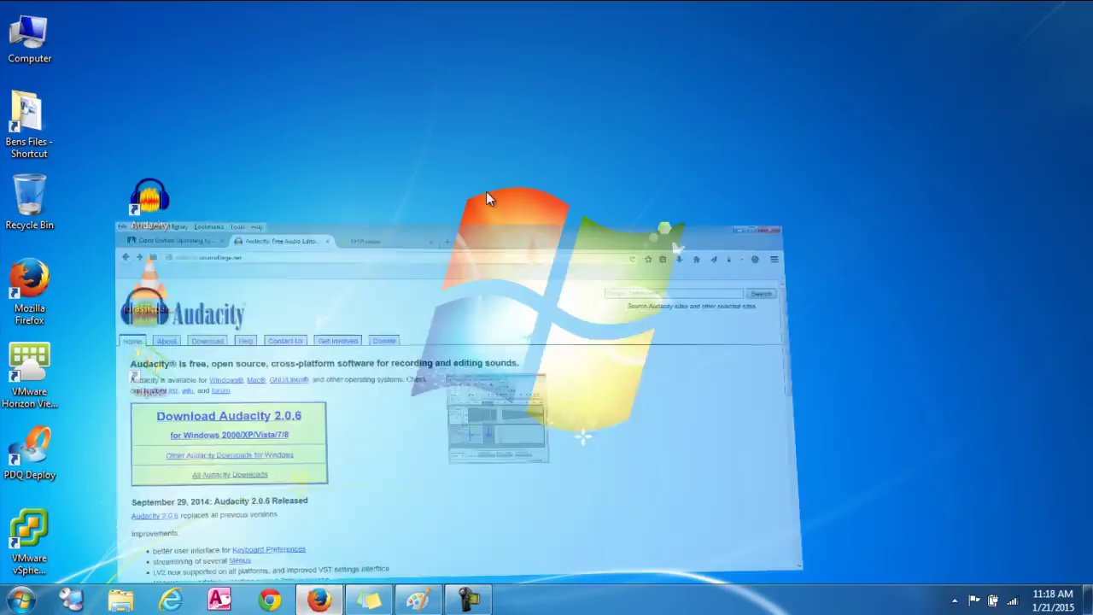
click(411, 39)
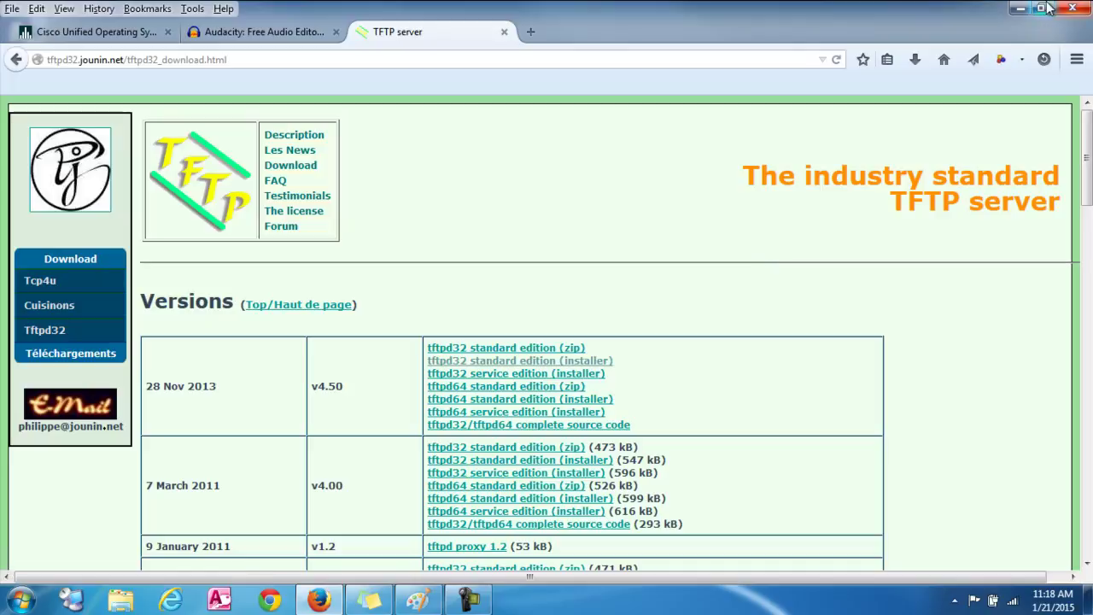
click(1020, 9)
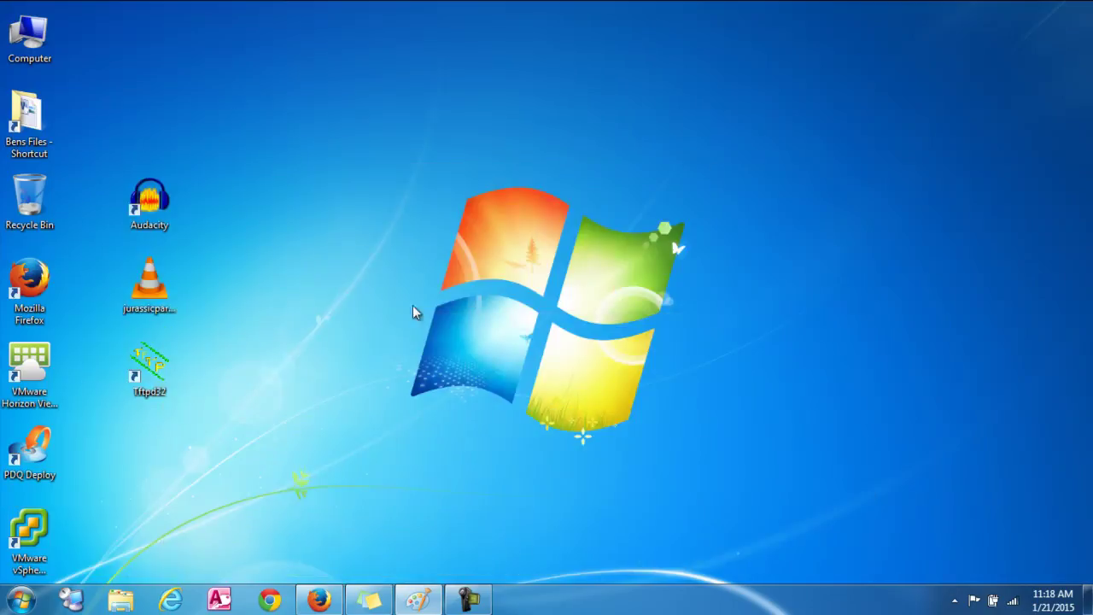
click(175, 368)
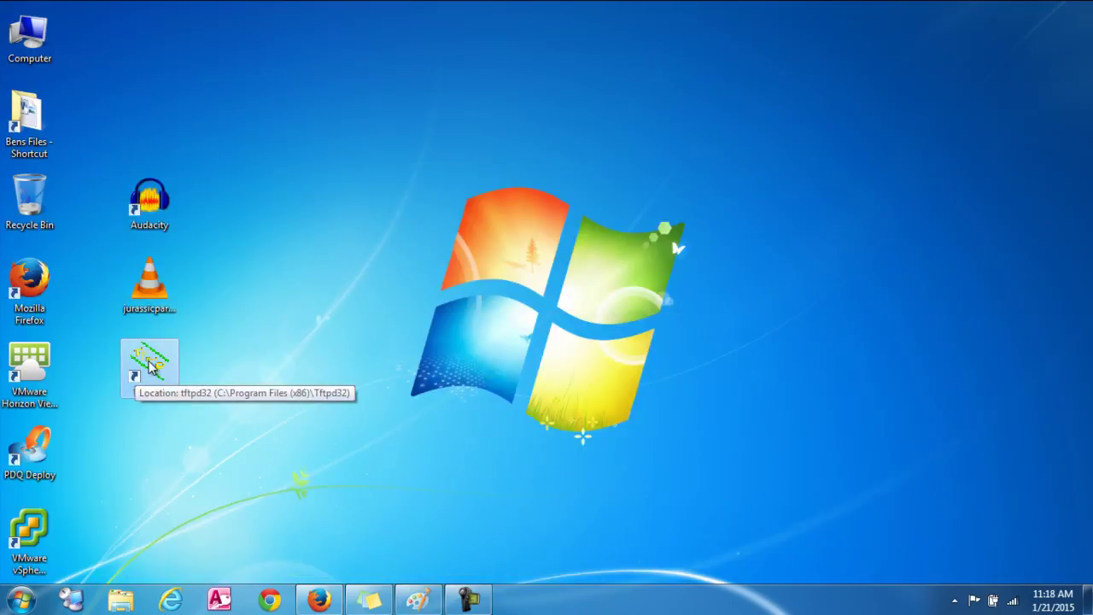
Launch Tftpd32 from the desktop and switch to its Tftp Client tab, host 10.100.3.11.
double_click(168, 365)
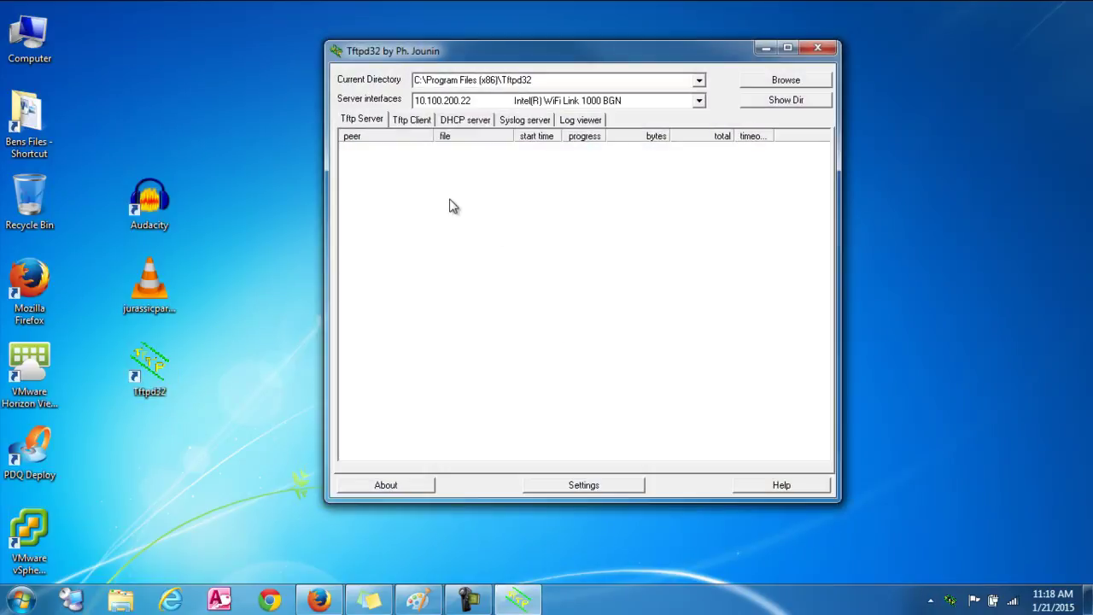
click(408, 123)
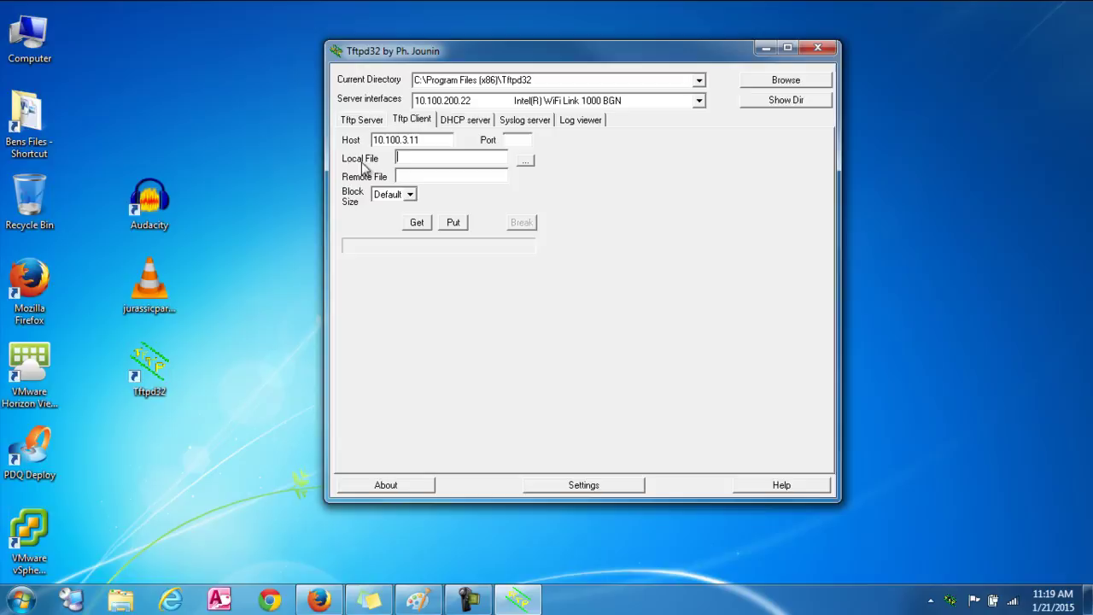
Create a new desktop folder named 'tftp import'.
right_click(158, 114)
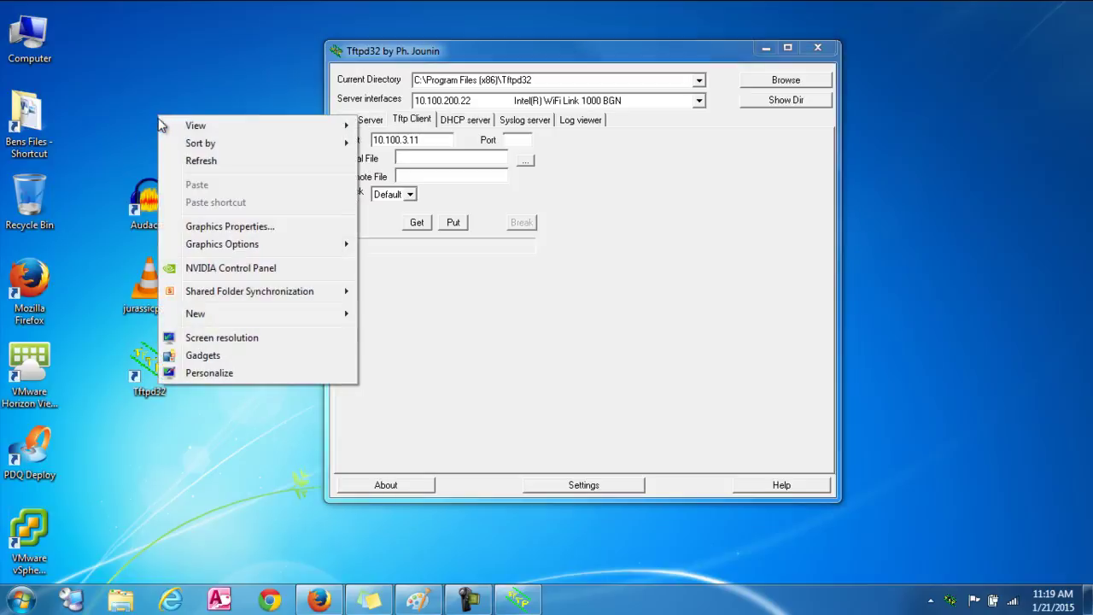
mouse_move(230, 319)
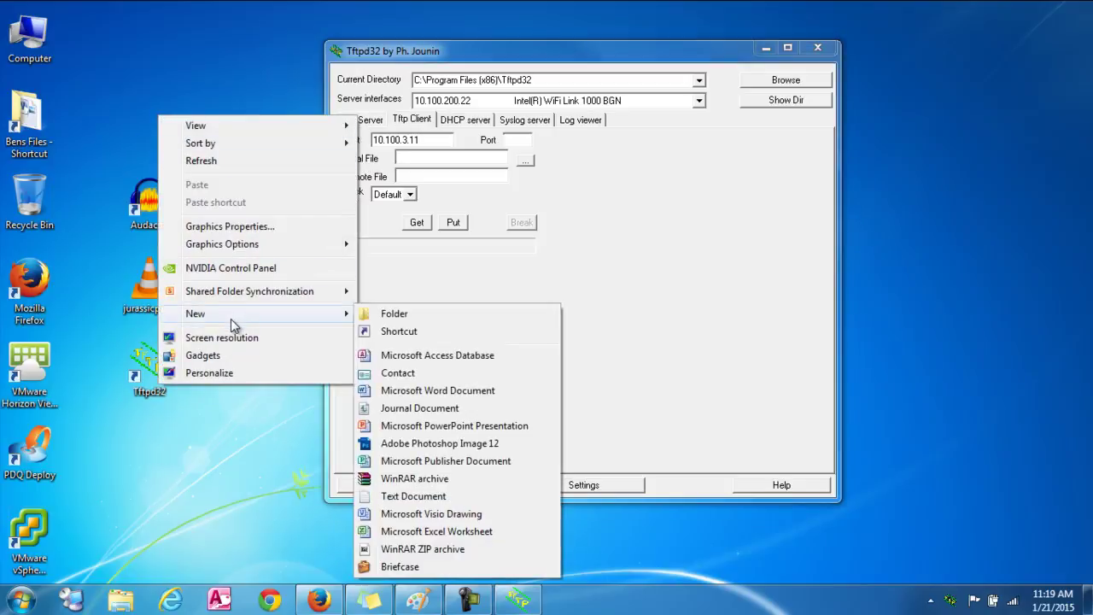
click(437, 313)
text(t)
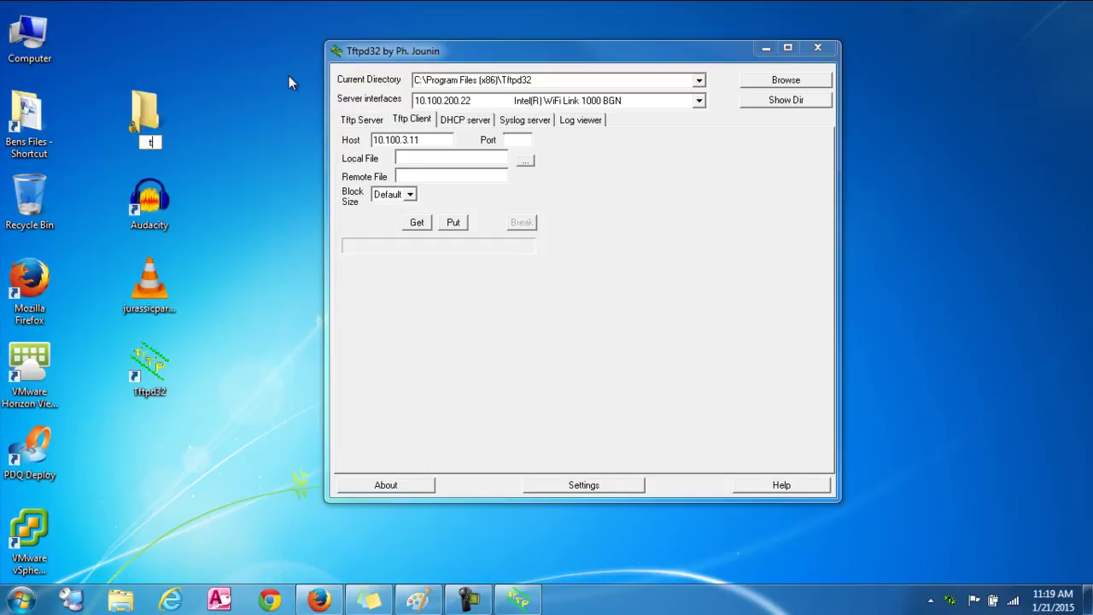
text(ftp import)
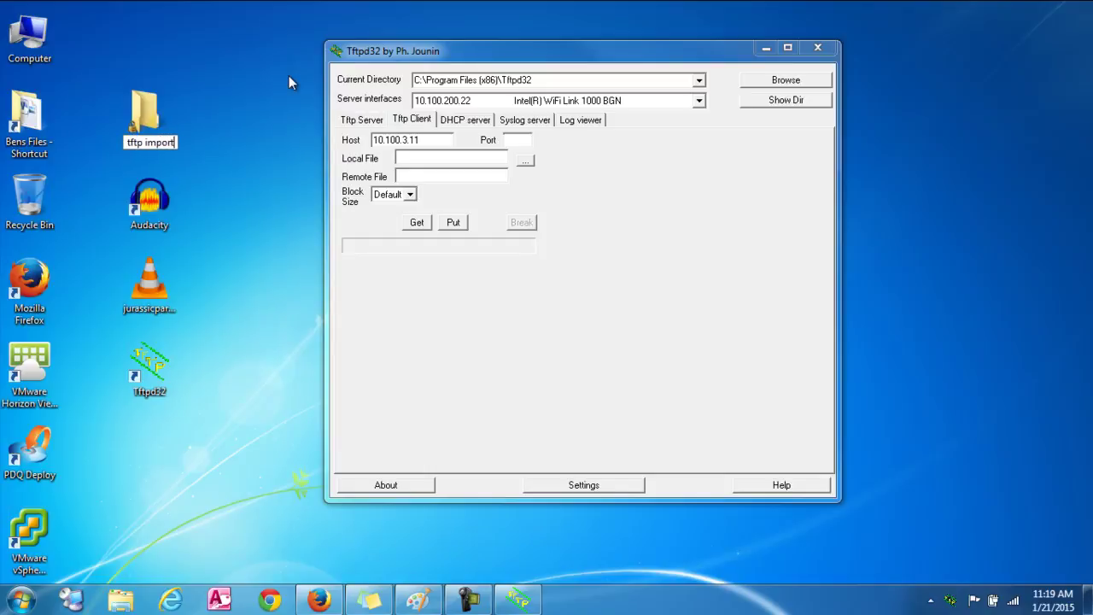
key(Return)
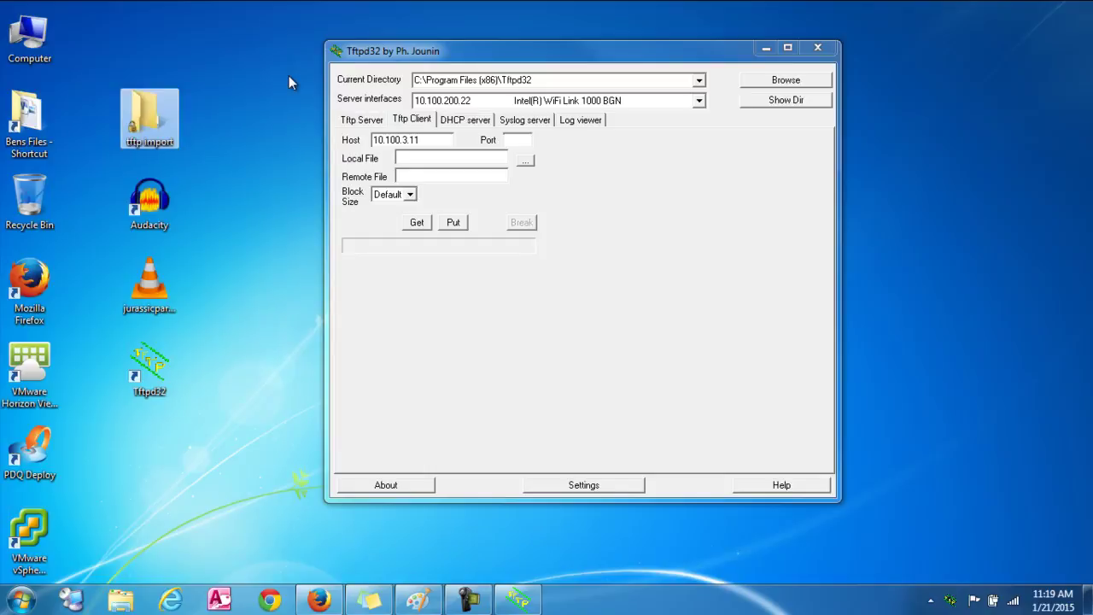
Set Local File to the tftp import path plus \Ringlist.xml, Remote File Ringlist.xml, and Get it.
double_click(145, 115)
click(533, 74)
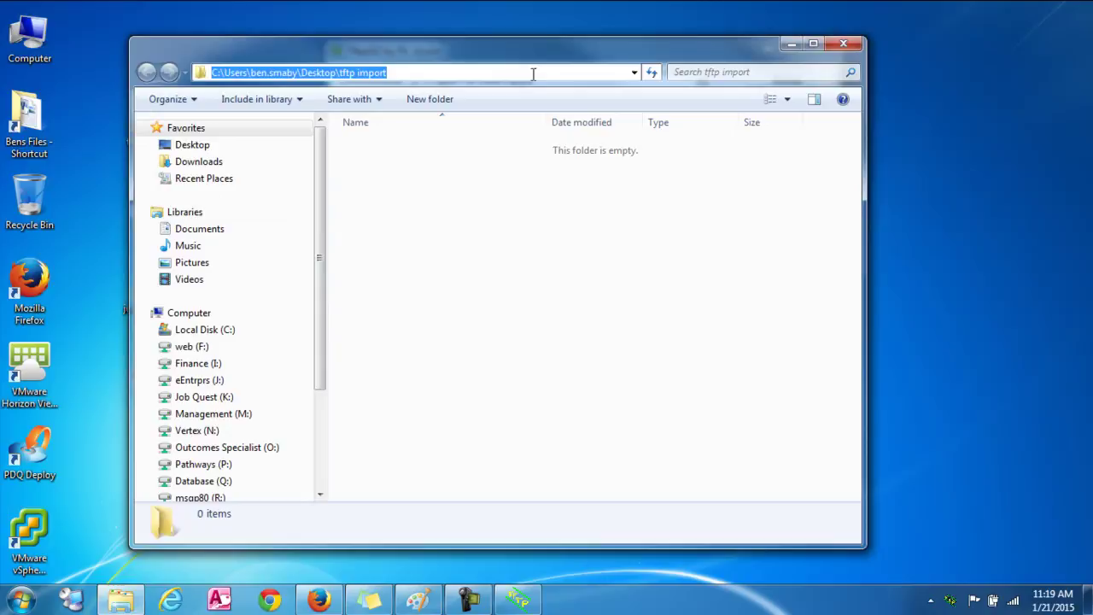
click(792, 43)
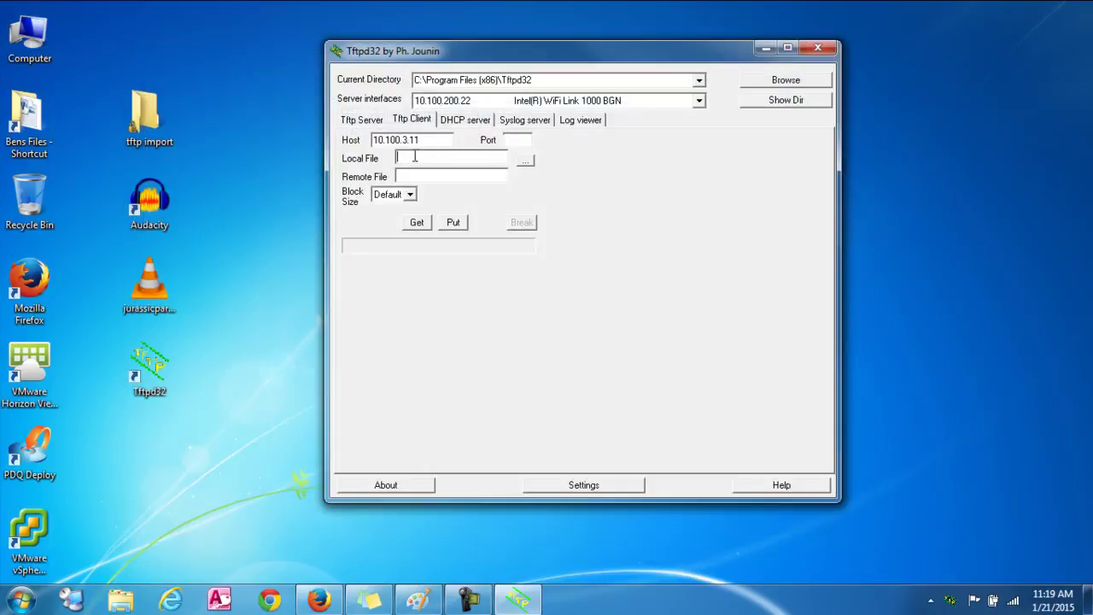
click(416, 157)
key(ctrl+v)
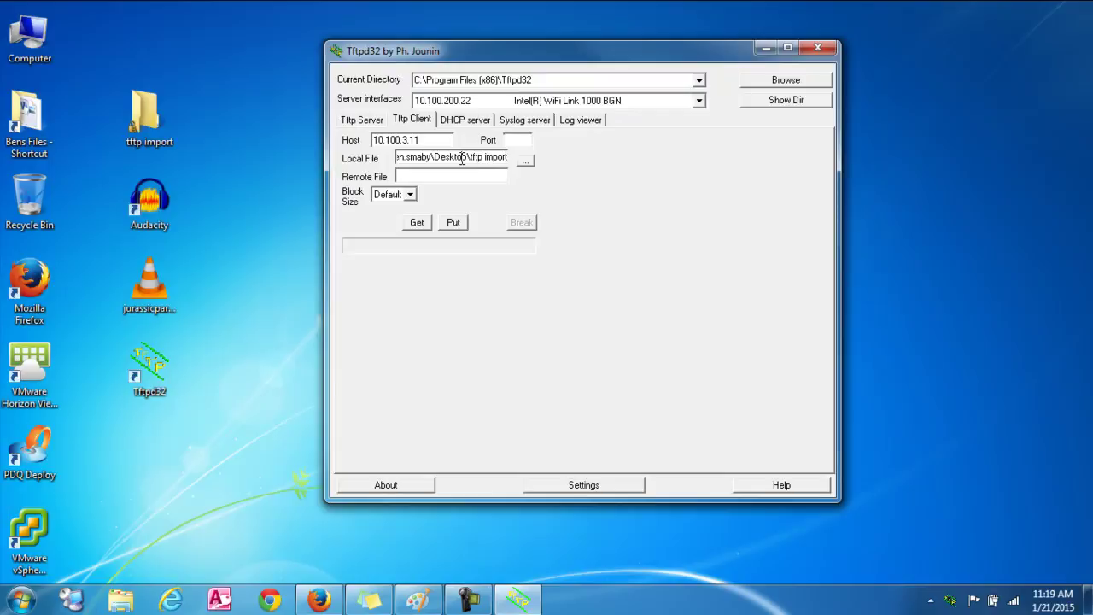
drag(462, 158, 554, 151)
click(504, 157)
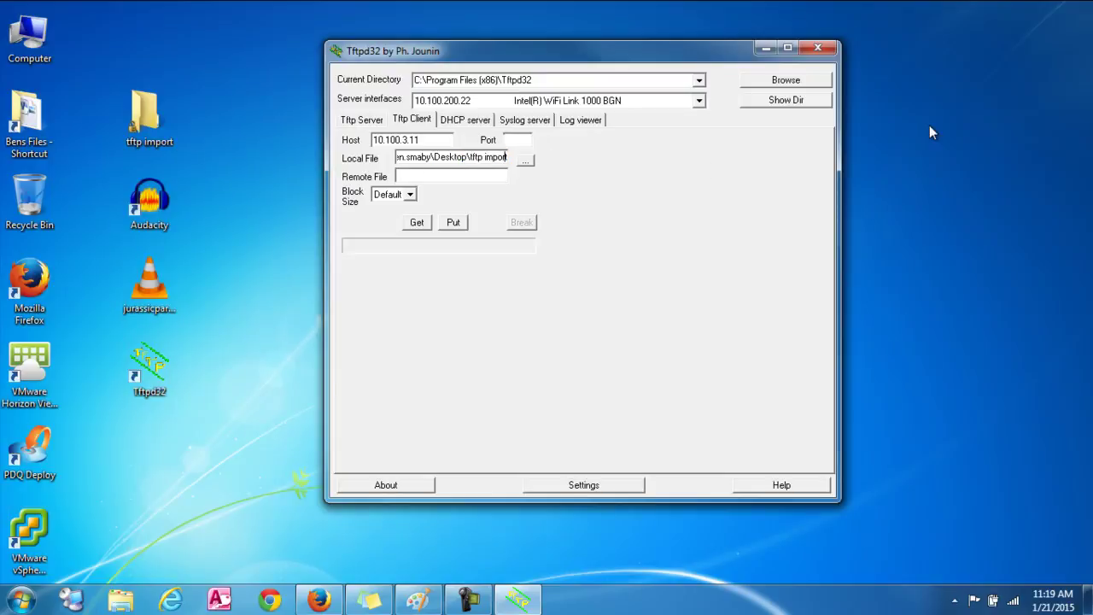
text(\)
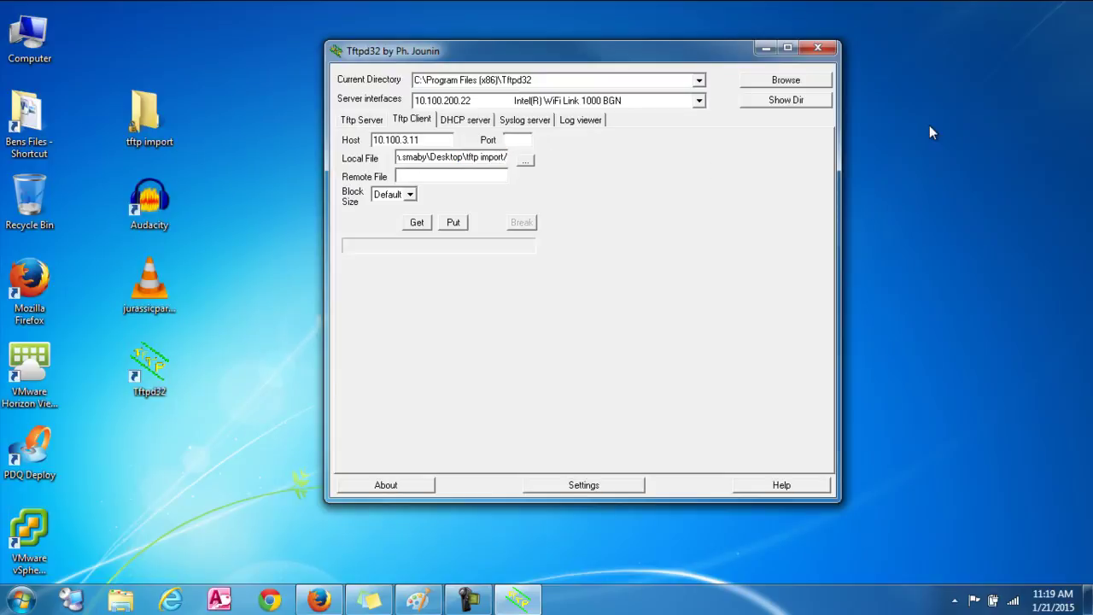
text(Ring)
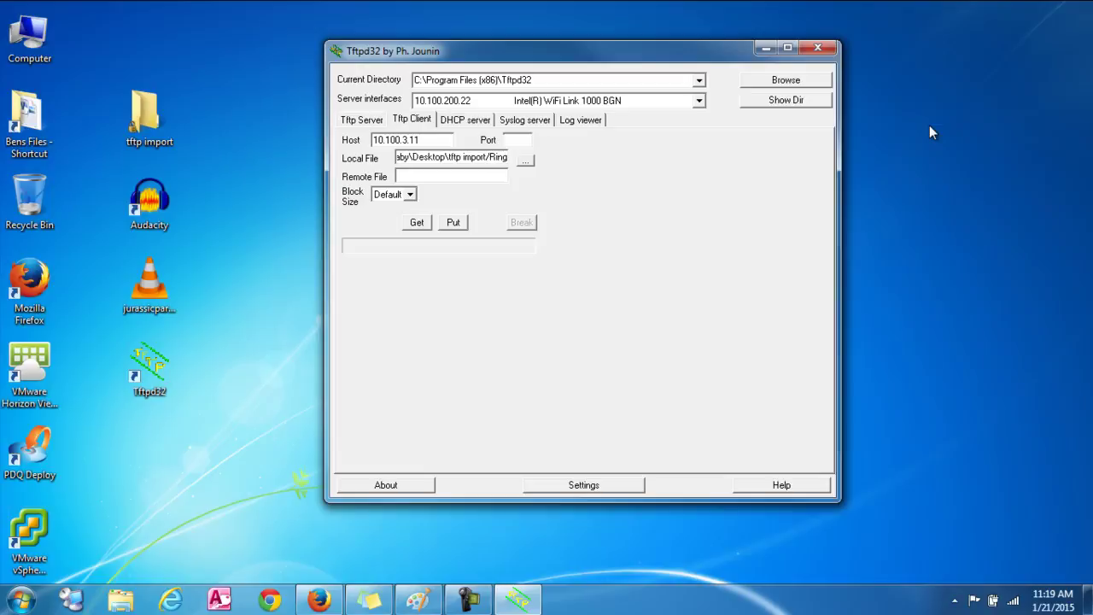
text(list.xml)
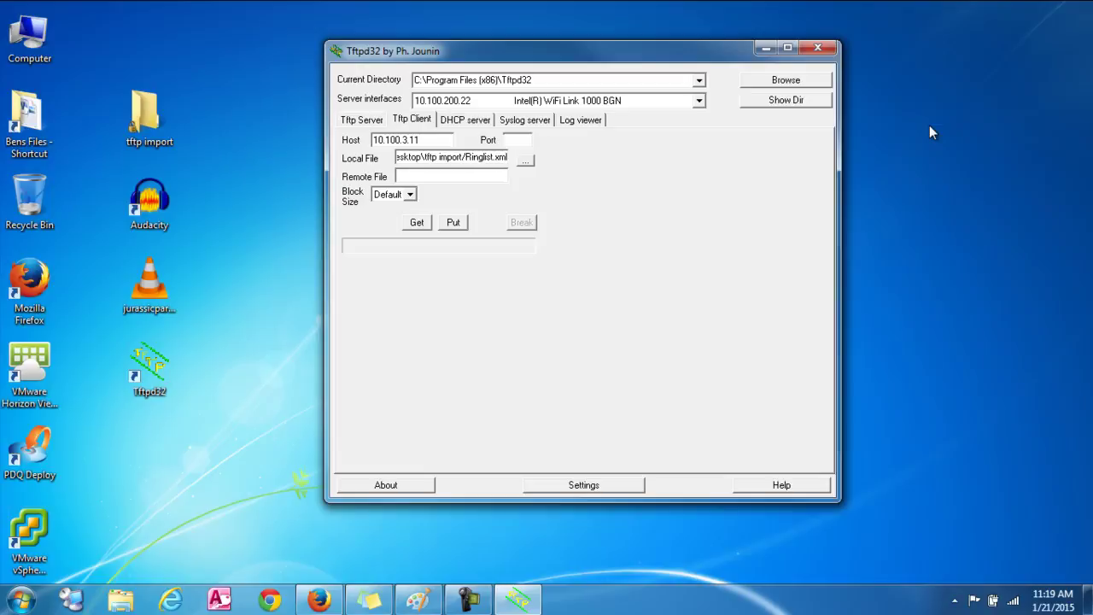
drag(466, 156, 543, 159)
click(490, 174)
click(416, 222)
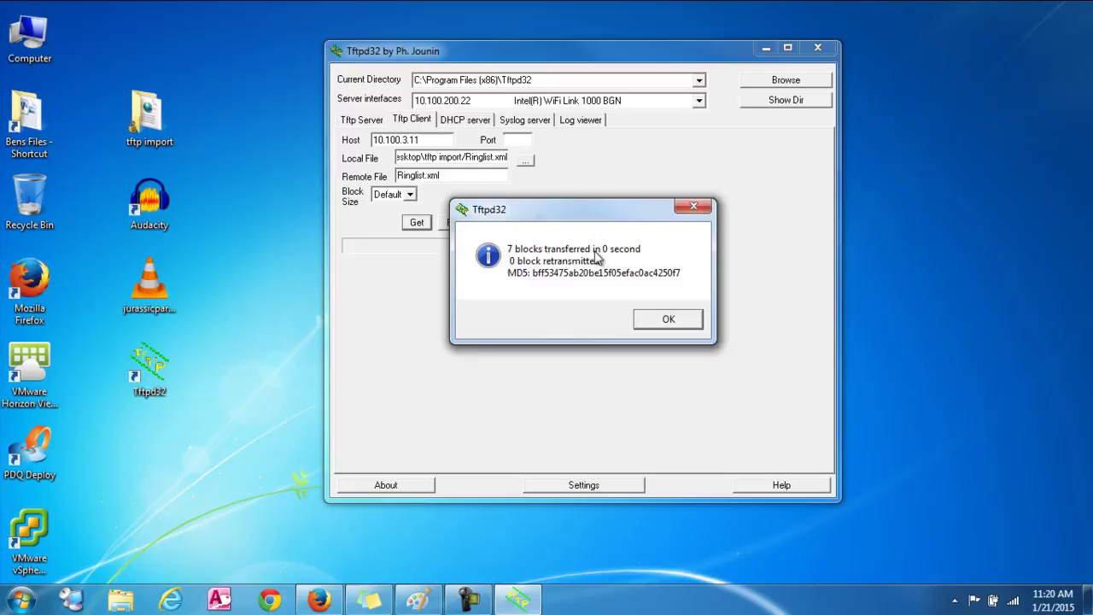
Dismiss the transfer result message and close Tftpd32.
click(668, 319)
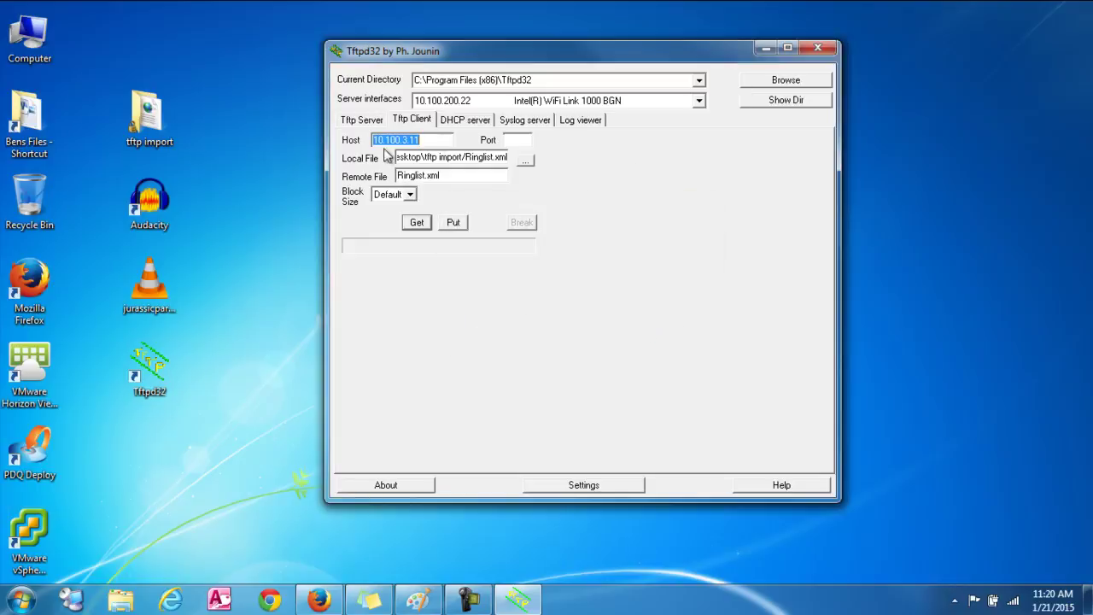
click(140, 125)
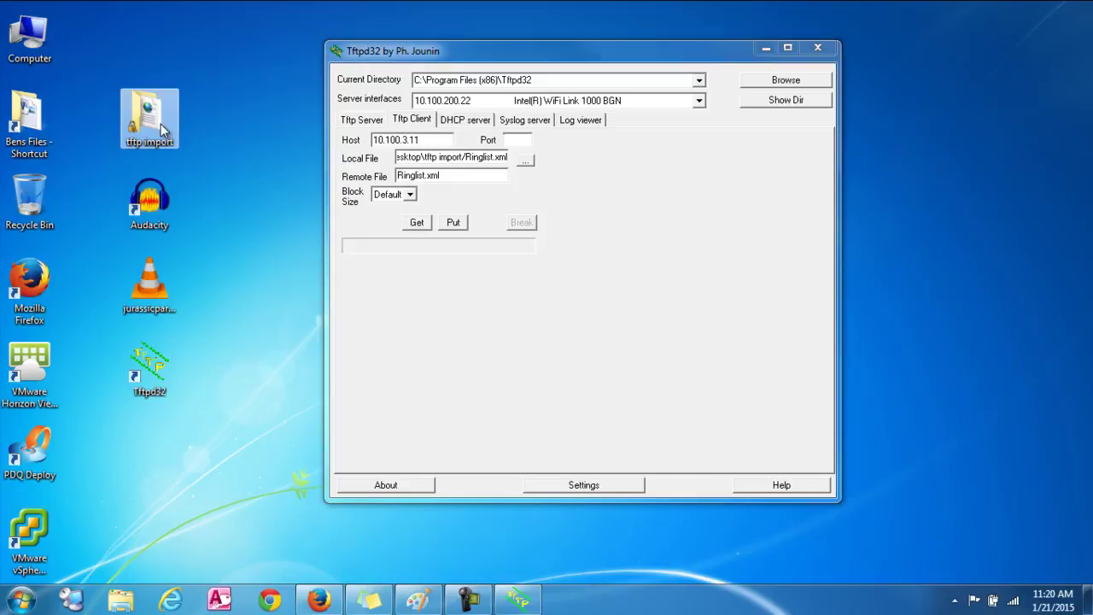
click(829, 51)
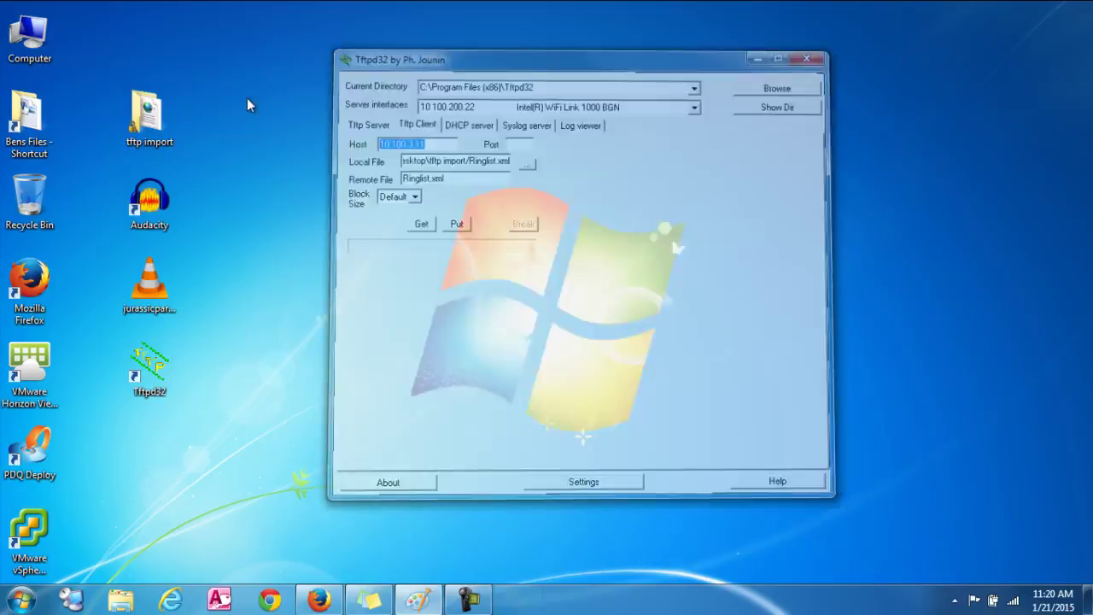
Open Ringlist.xml from the tftp import folder in Notepad, scroll its ring entries, and close it.
double_click(150, 118)
click(429, 147)
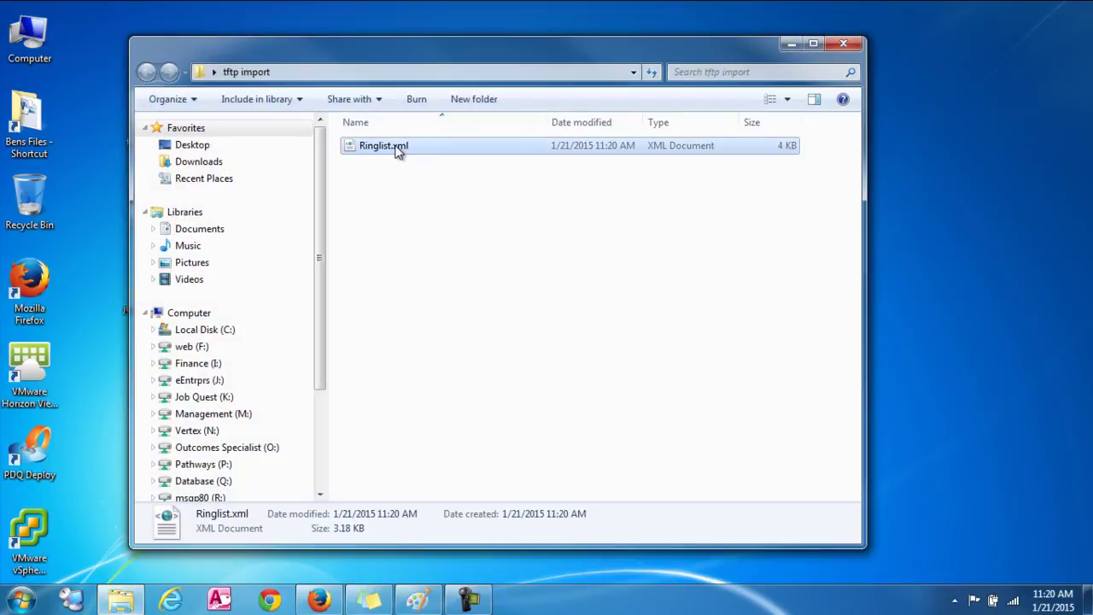
right_click(477, 150)
click(513, 179)
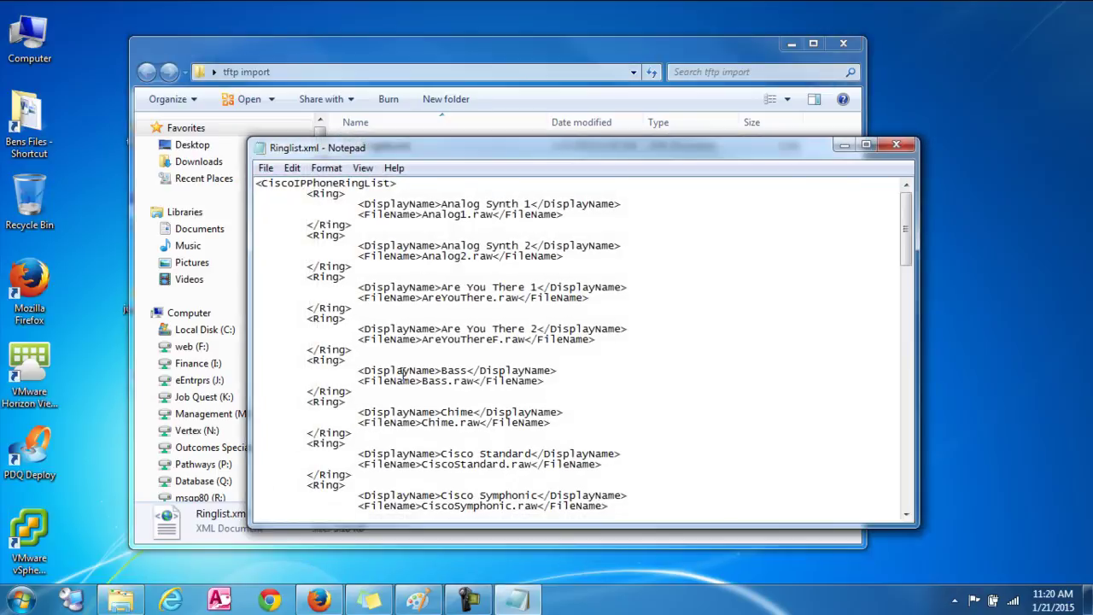
scroll(408, 359, down, 20)
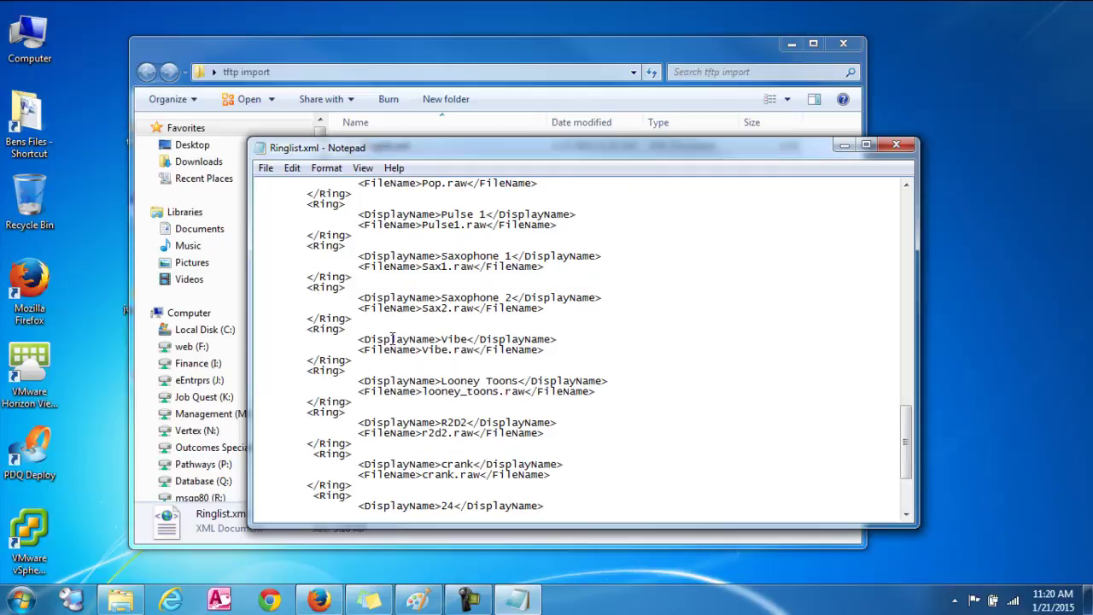
click(896, 145)
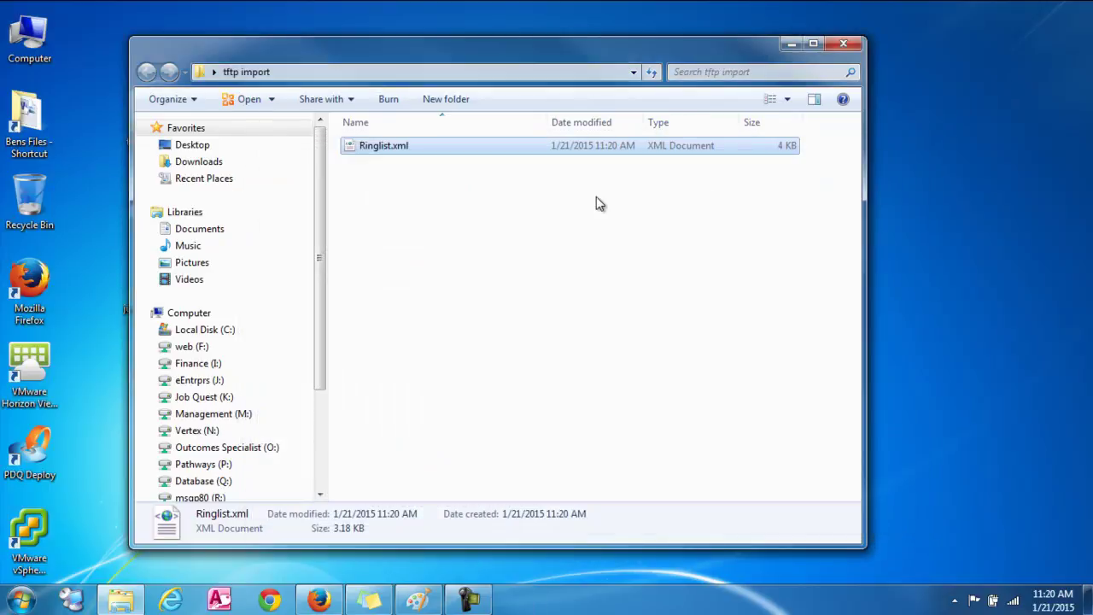
click(840, 44)
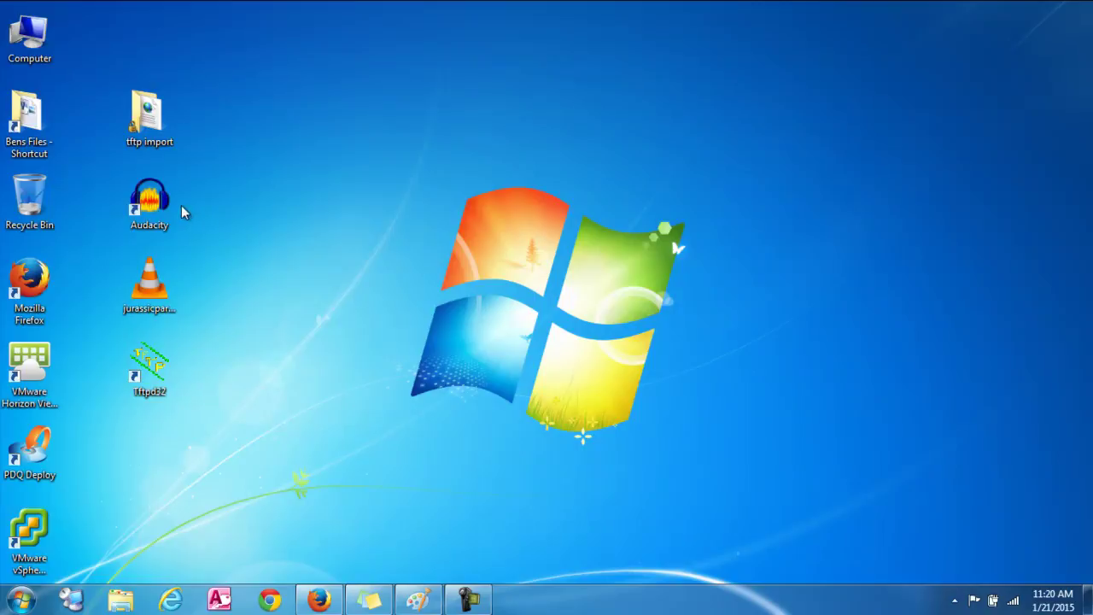
click(145, 218)
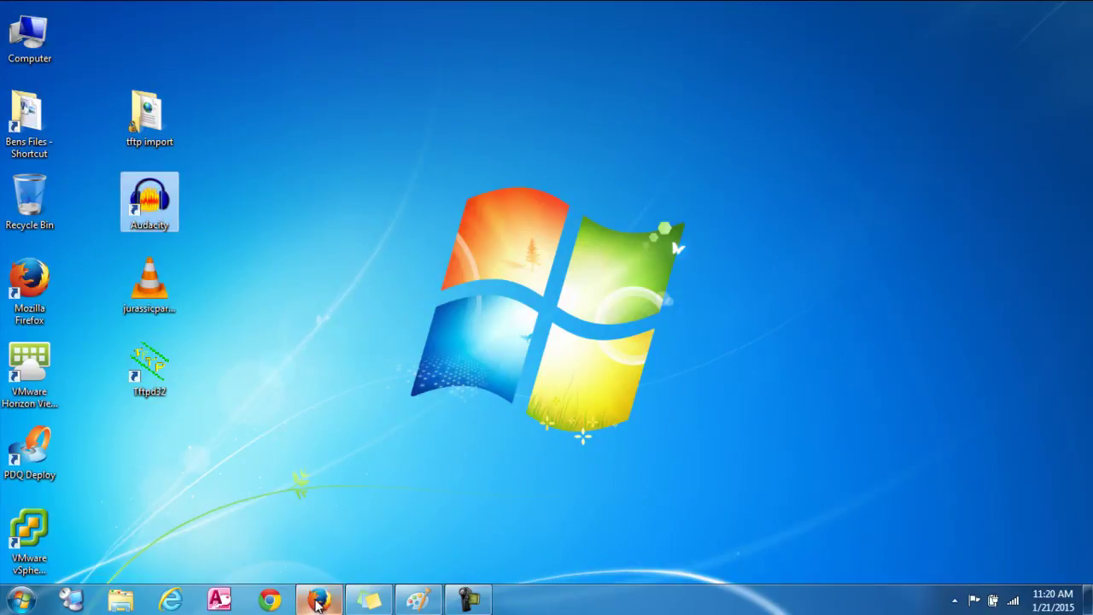
click(318, 603)
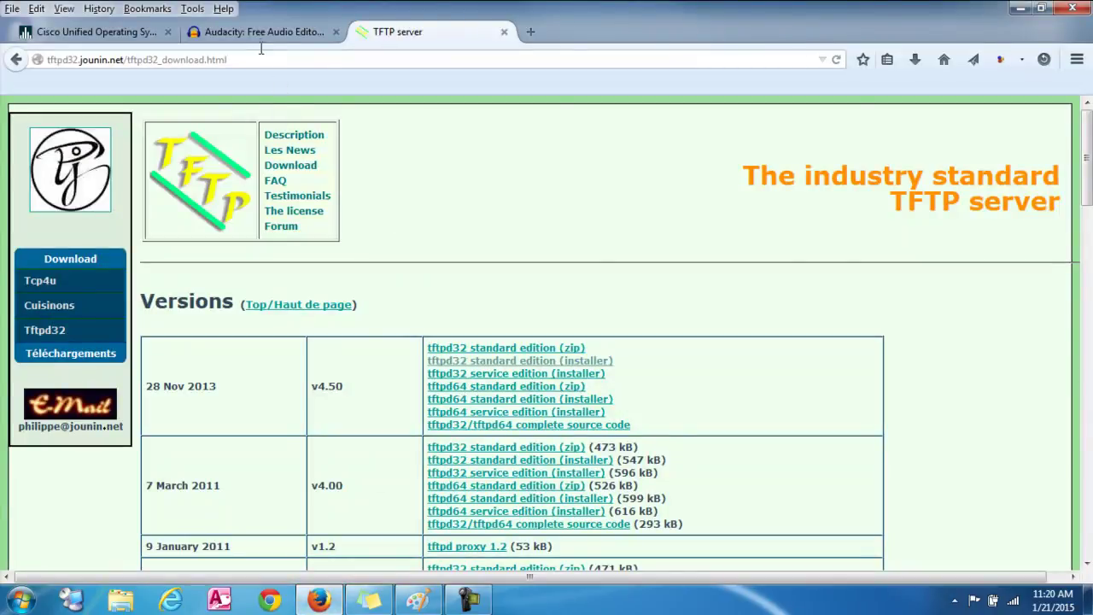
click(265, 33)
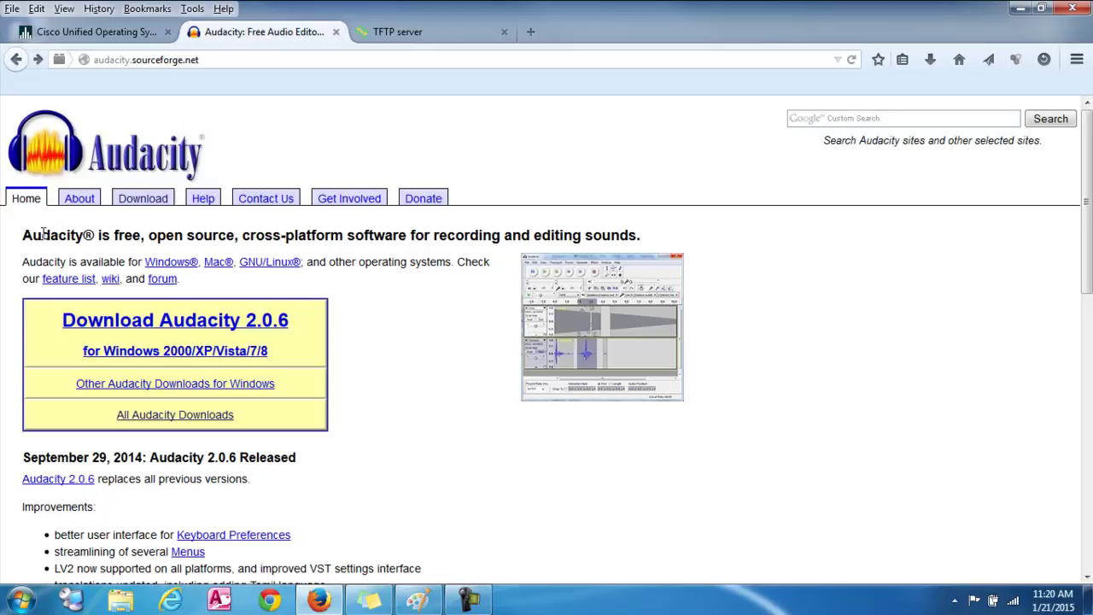
drag(43, 234, 254, 232)
click(870, 283)
click(1019, 8)
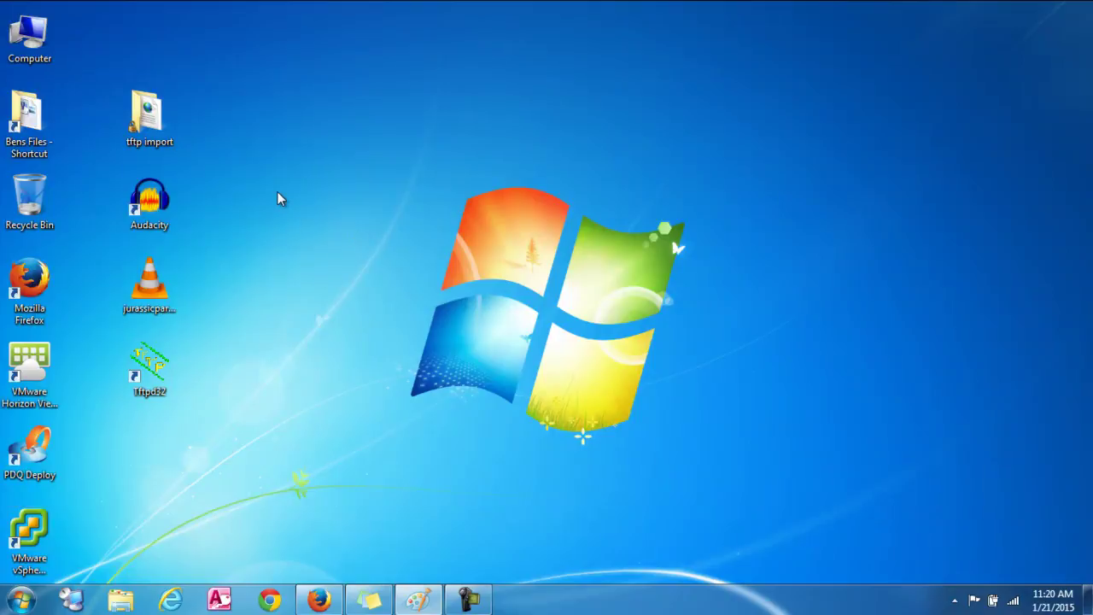
Start Audacity and open jurassicpark.mp3 from the Desktop via File > Open.
click(148, 208)
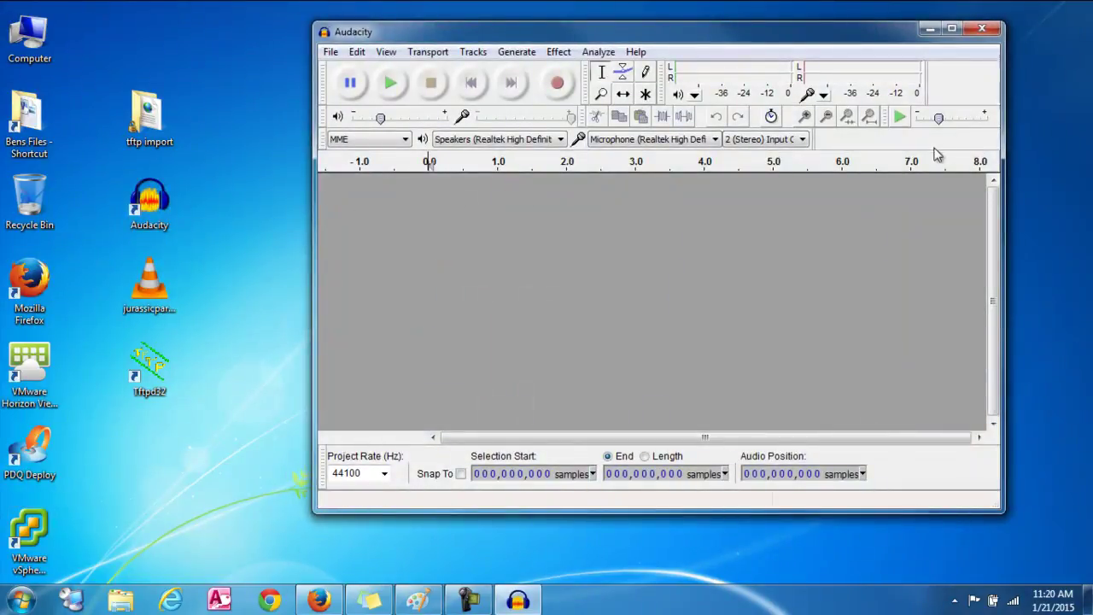
click(330, 52)
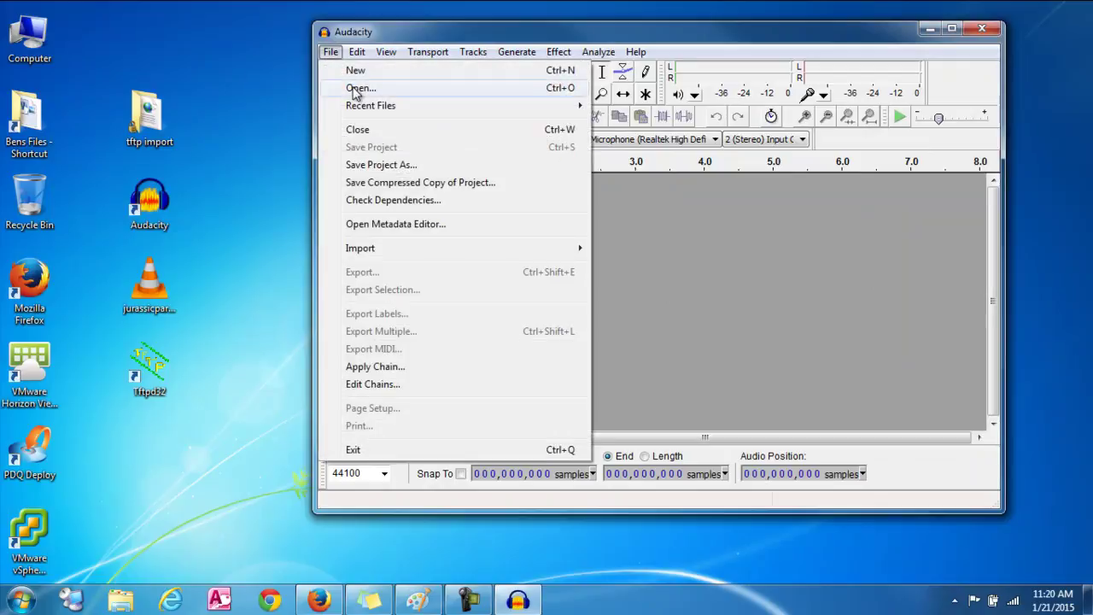
click(354, 89)
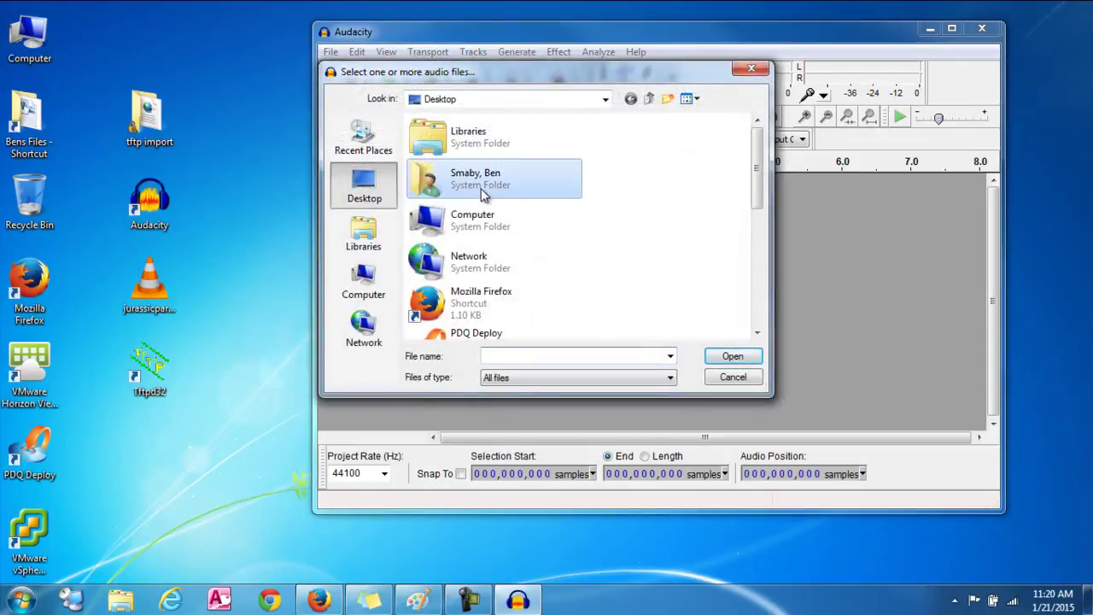
scroll(485, 197, down, 2)
scroll(480, 256, down, 2)
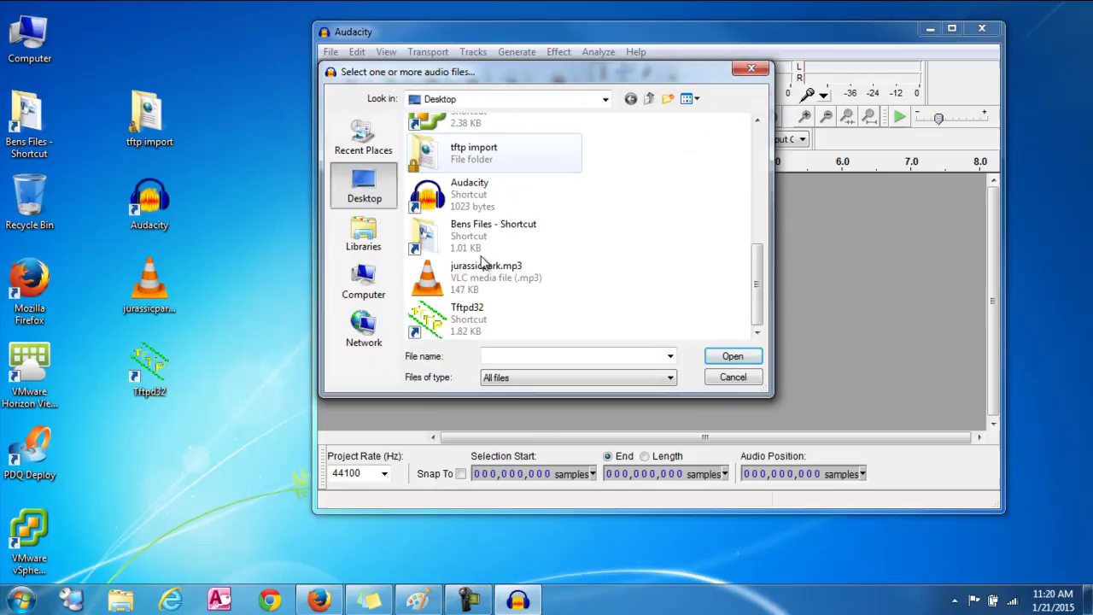
click(477, 288)
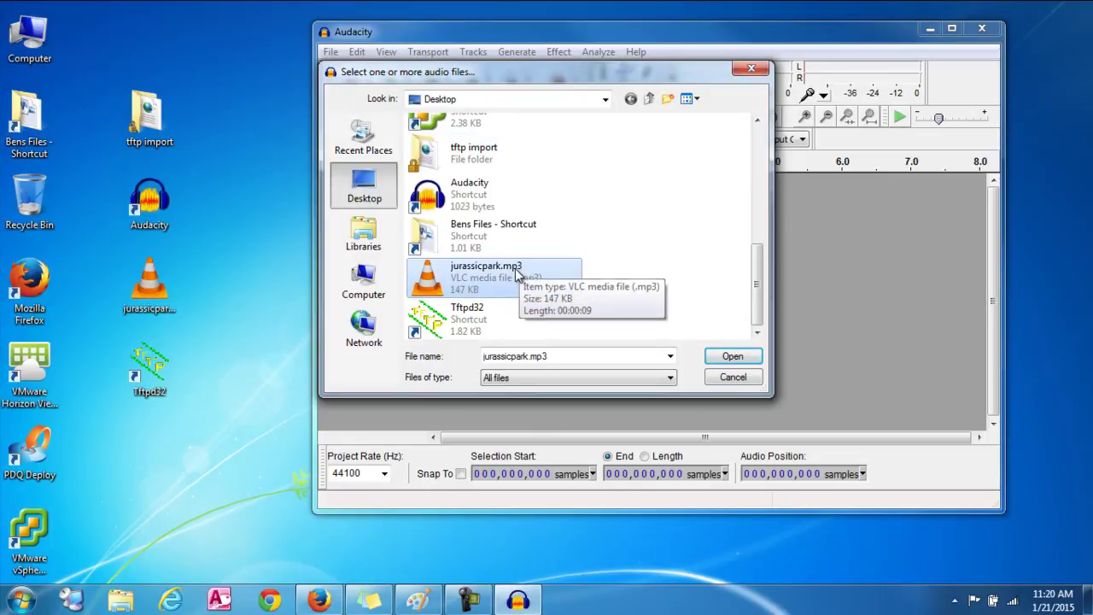
click(738, 362)
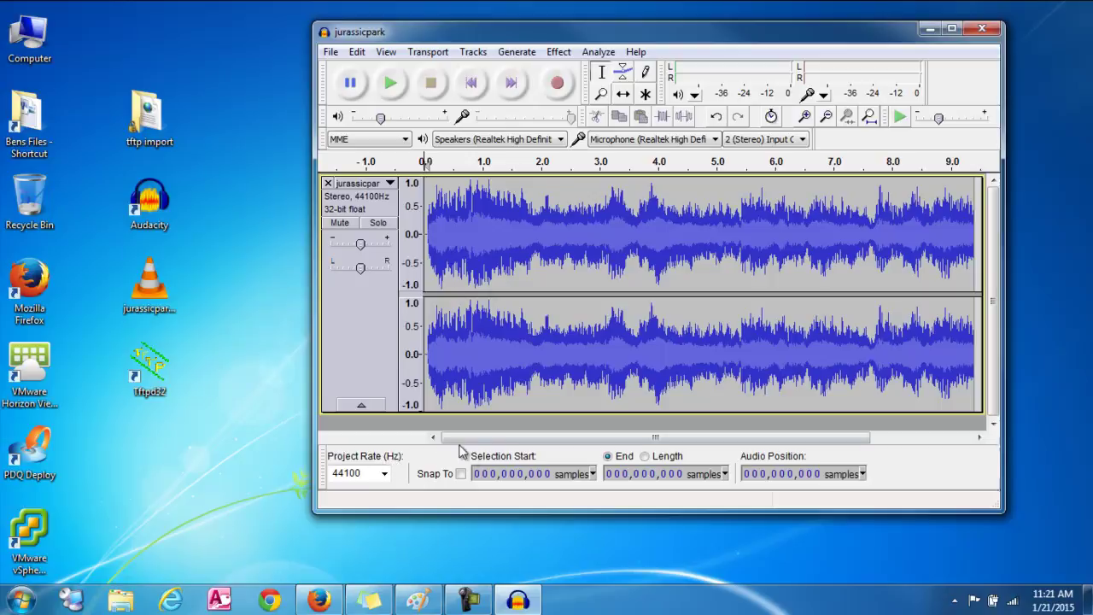
Choose 8000 from the Project Rate (Hz) dropdown at the bottom left.
click(383, 474)
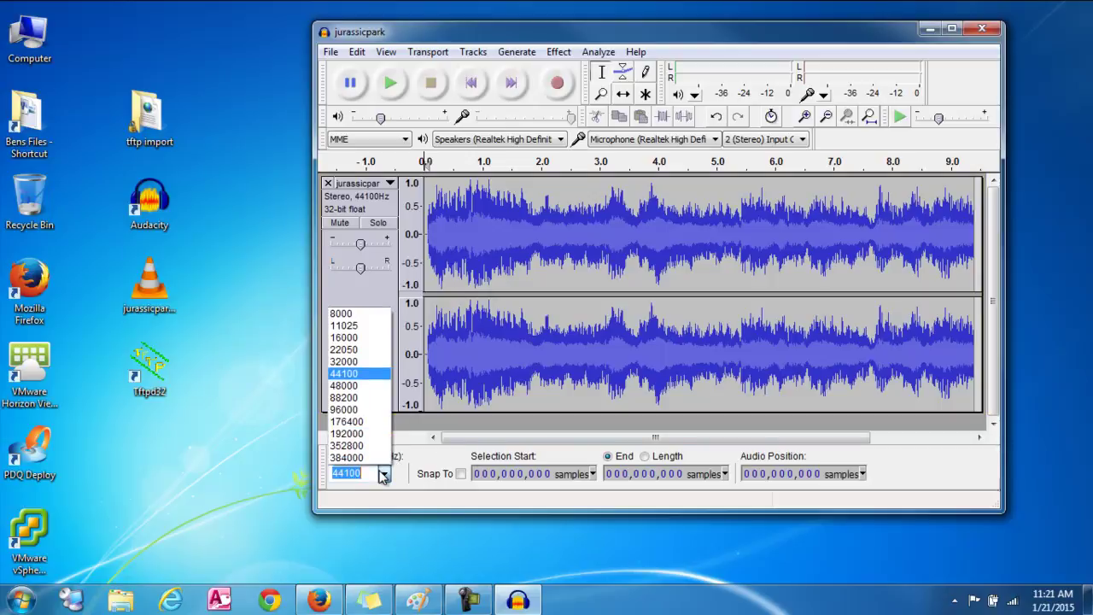
click(364, 314)
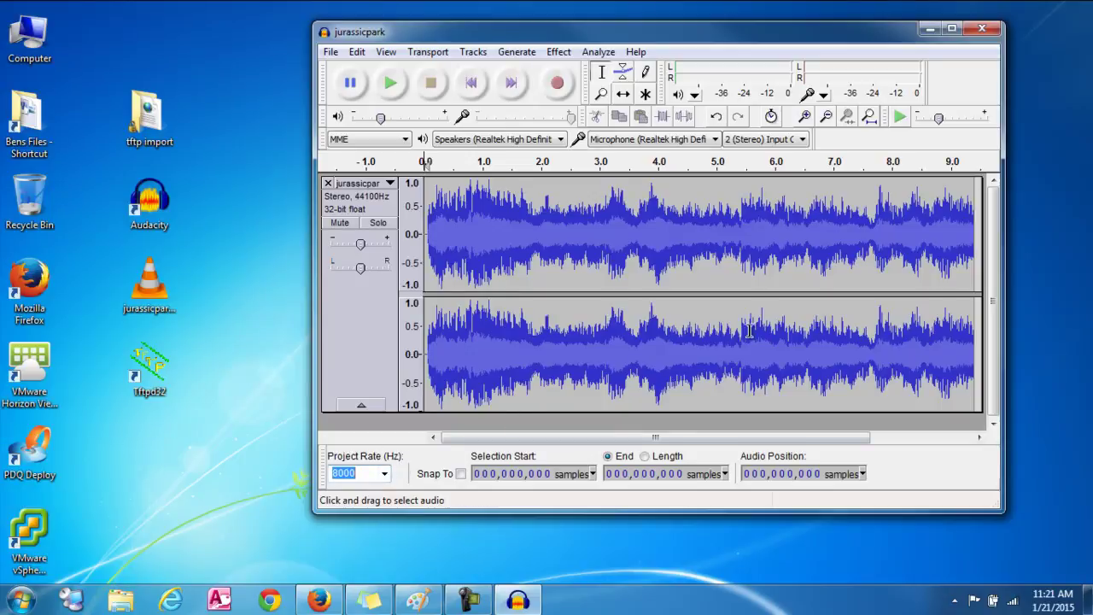
drag(730, 443, 709, 454)
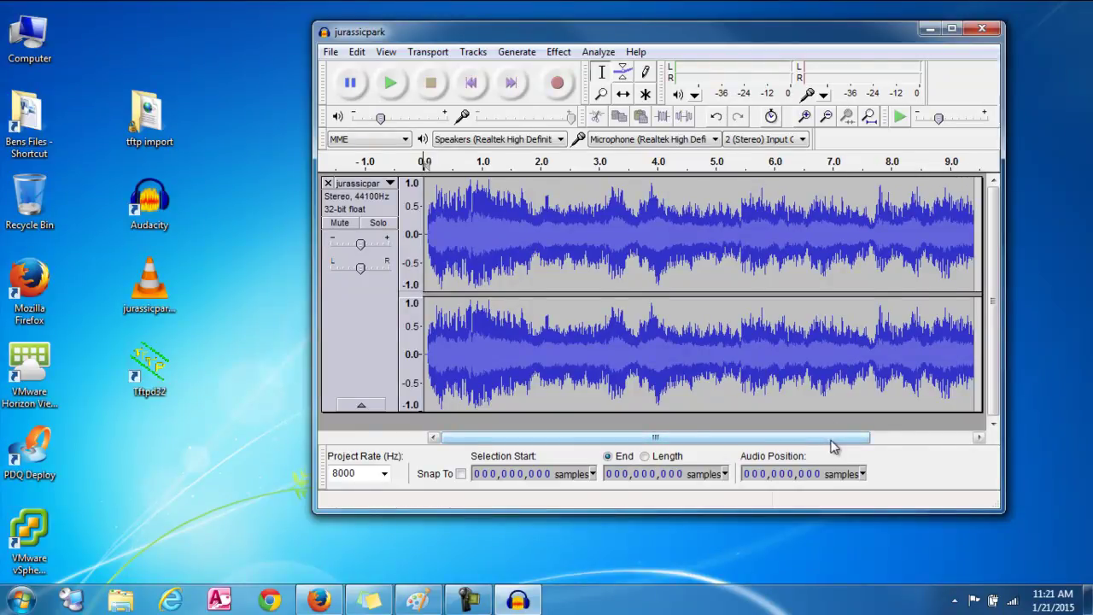
drag(832, 440, 942, 440)
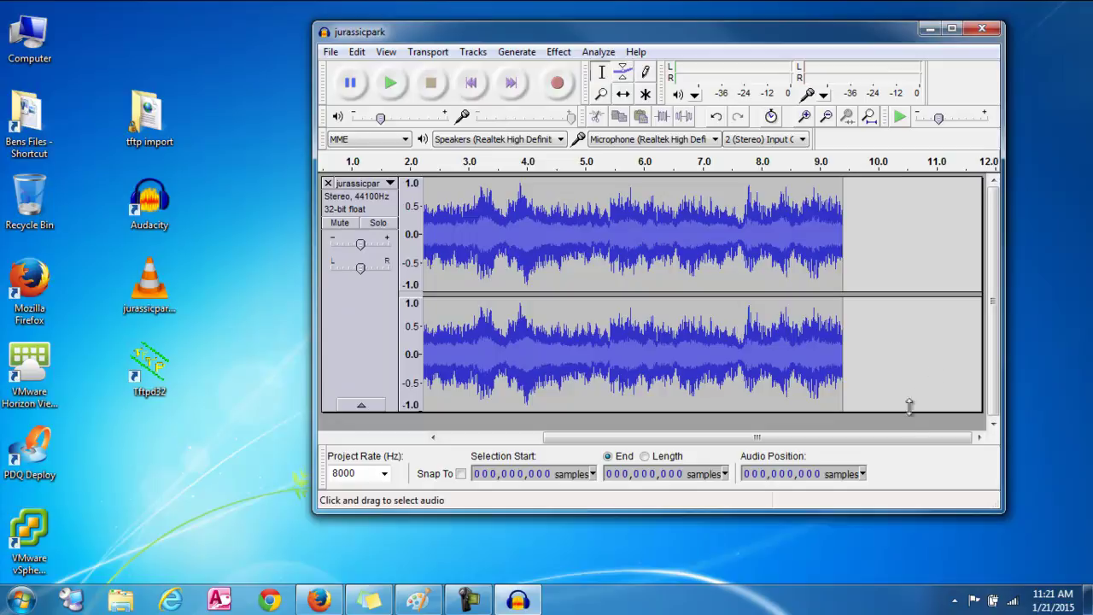
drag(948, 441, 820, 449)
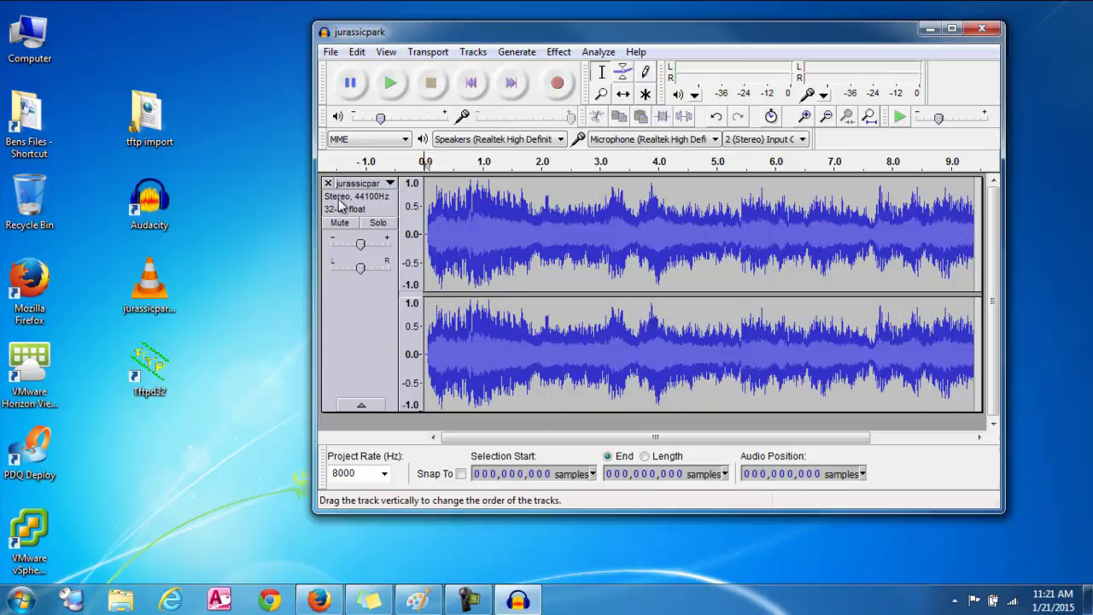
Split the stereo jurassicpark track into mono and delete the second channel's track.
click(389, 183)
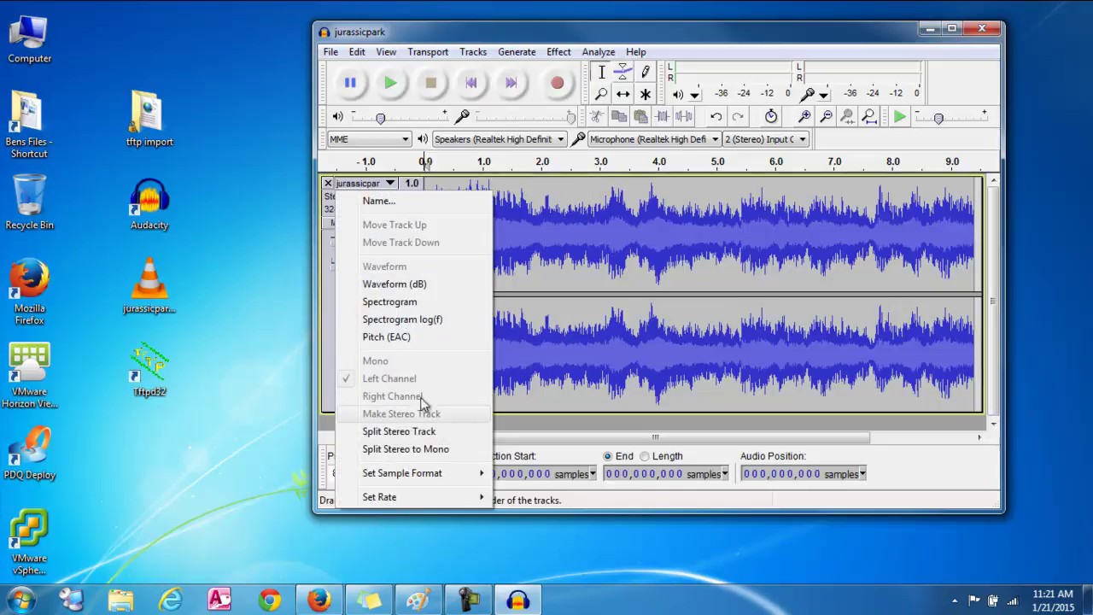
click(391, 457)
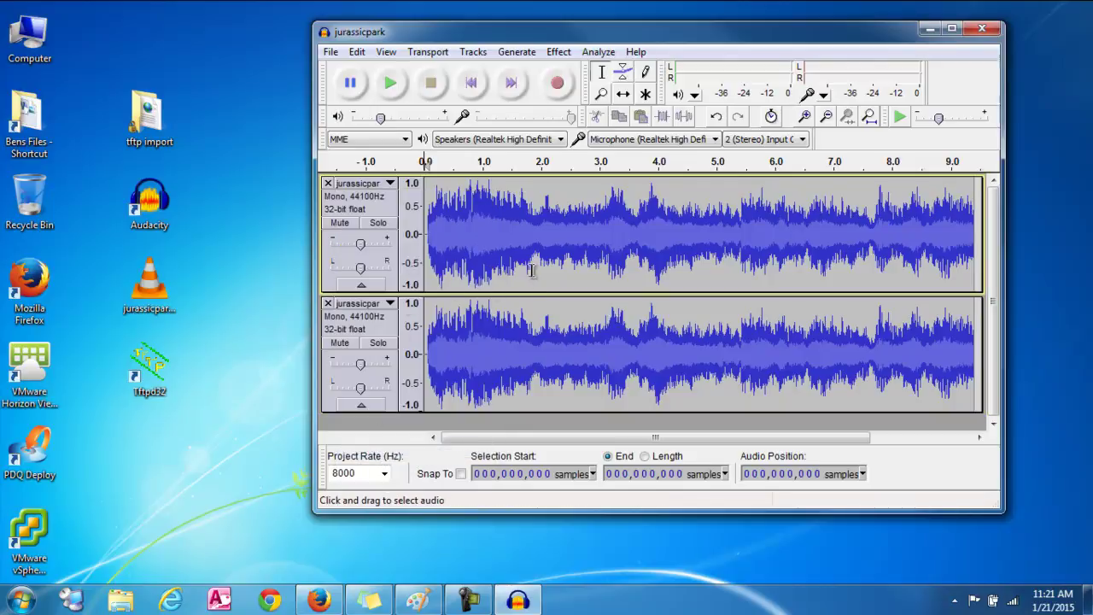
click(512, 307)
click(518, 239)
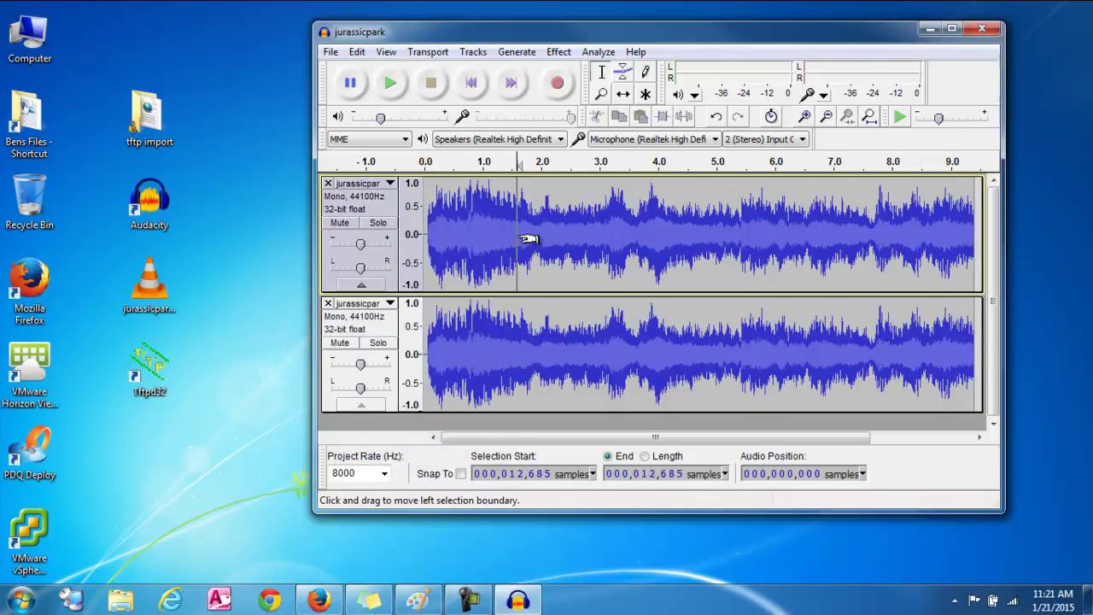
click(328, 304)
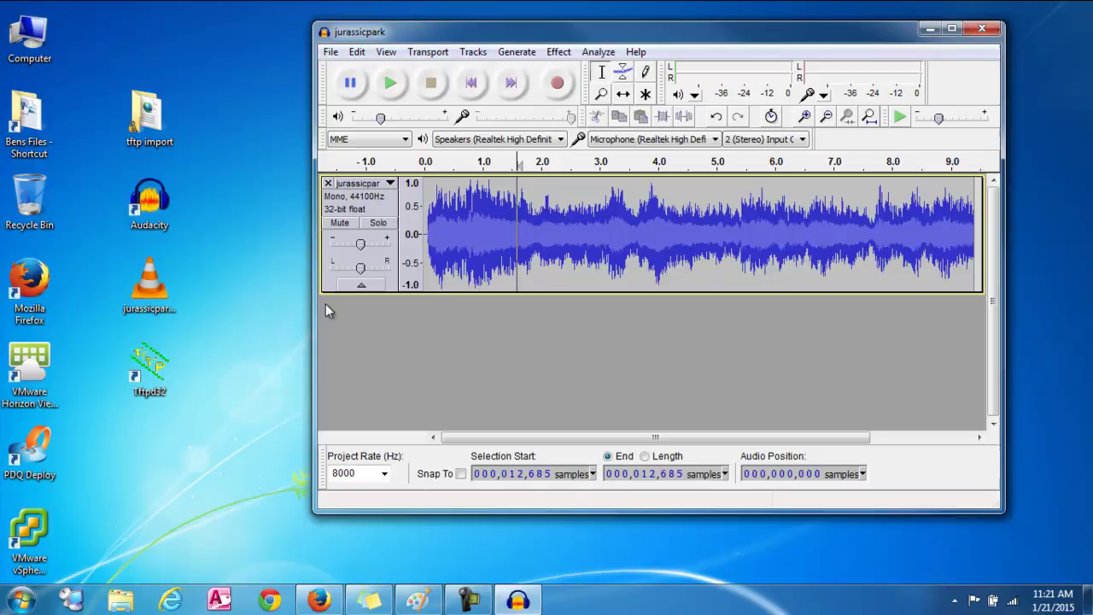
Play the remaining mono track from near its start to check it.
click(439, 232)
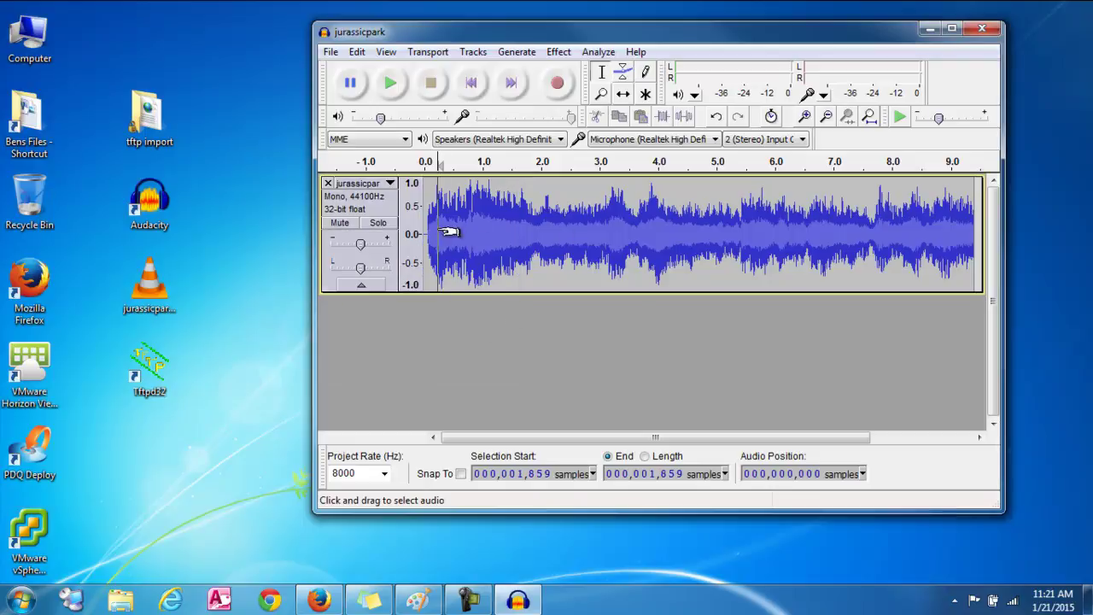
click(899, 118)
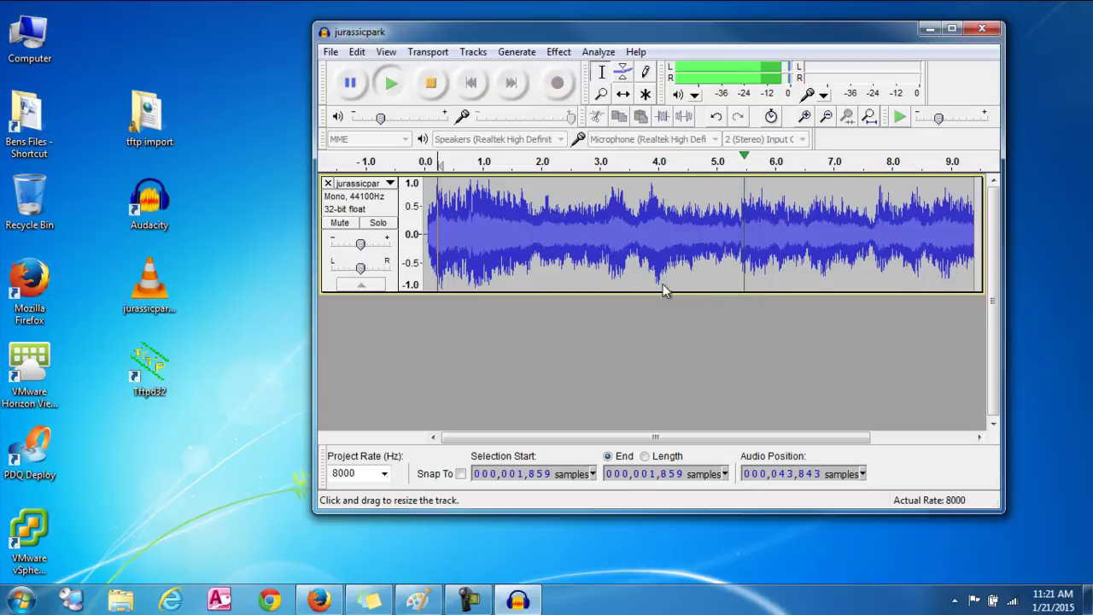
click(332, 53)
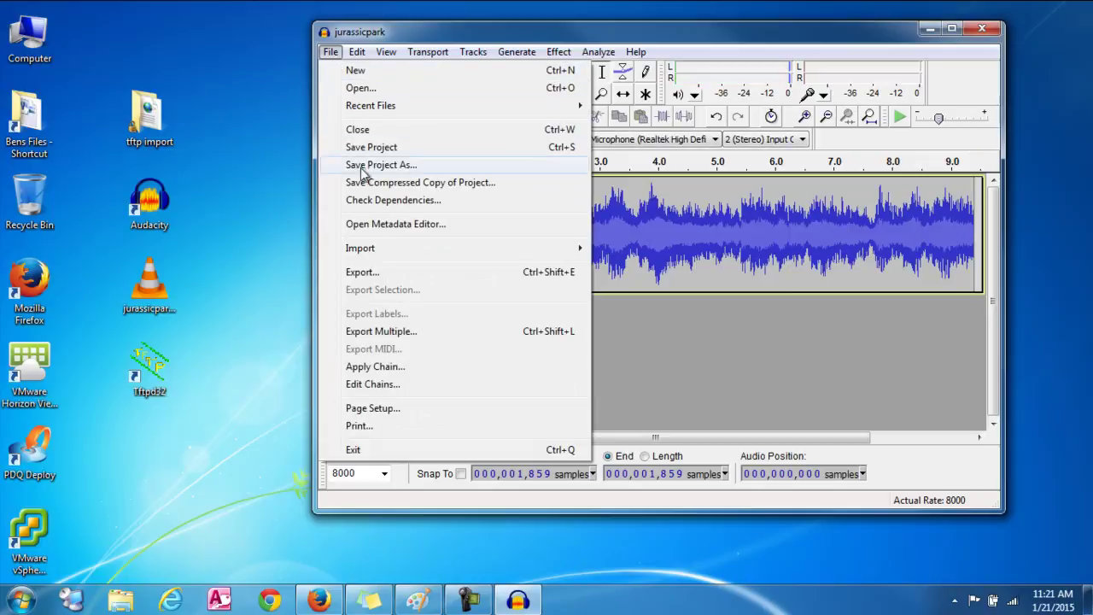
Export the track to the desktop as jurassicpark in RAW header-less U-Law format, skipping metadata.
click(369, 274)
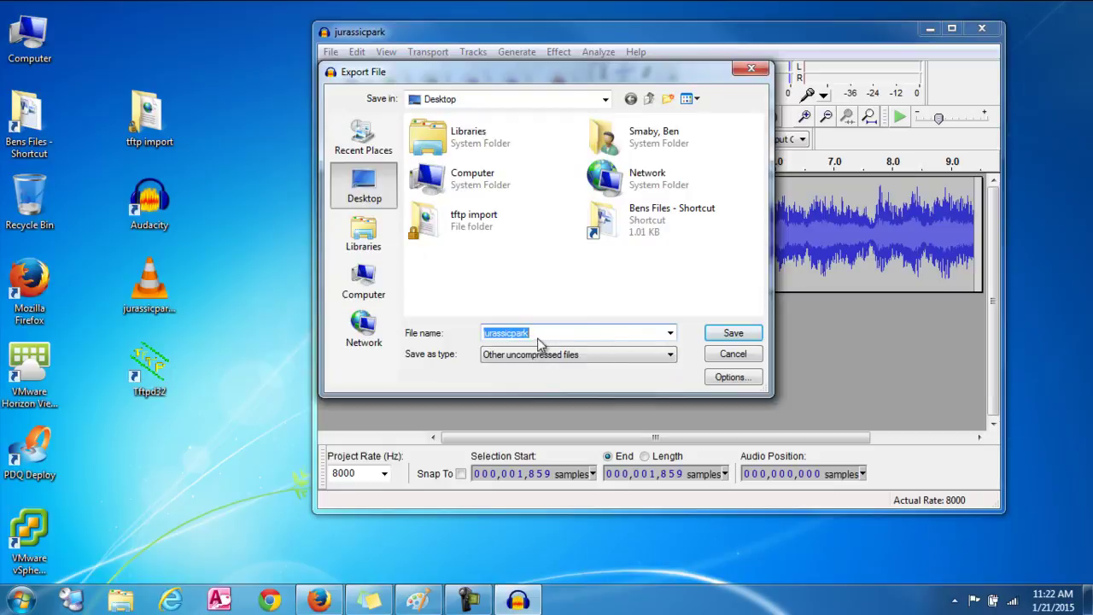
click(501, 338)
click(511, 364)
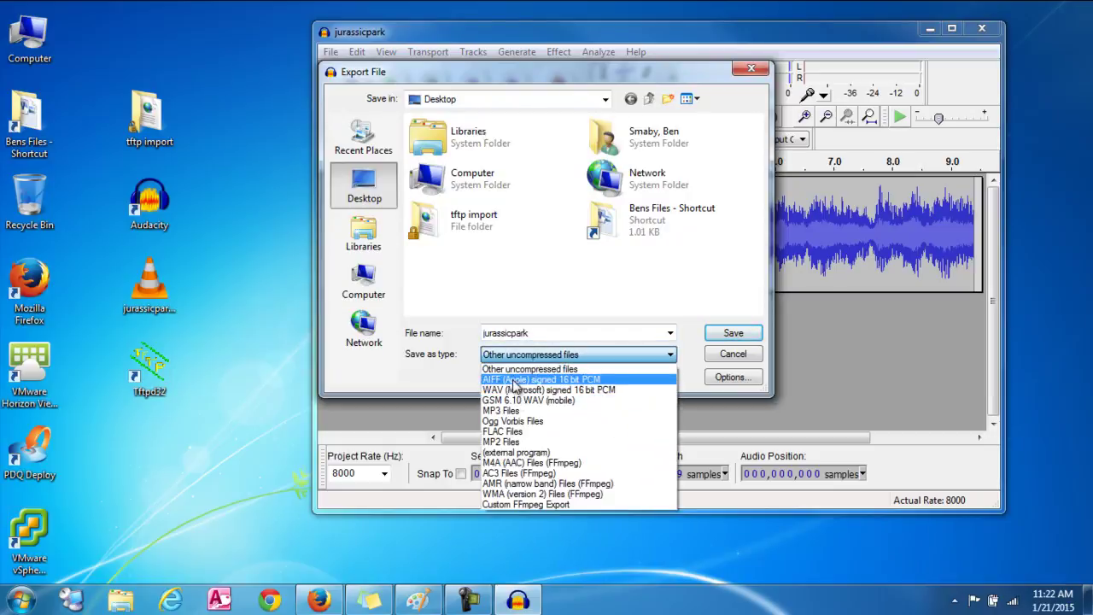
click(515, 376)
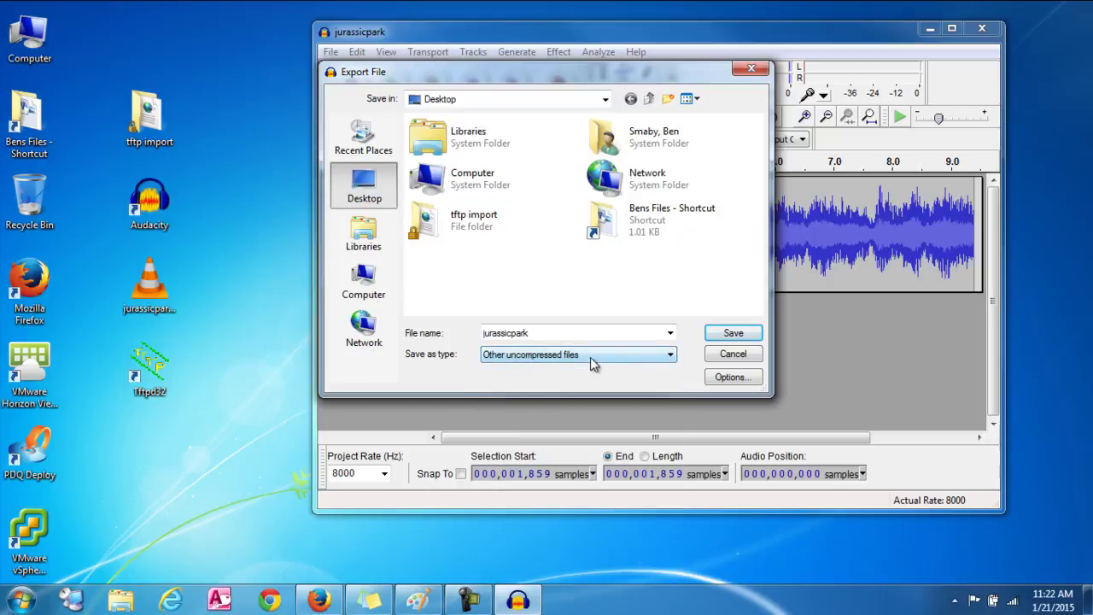
click(743, 381)
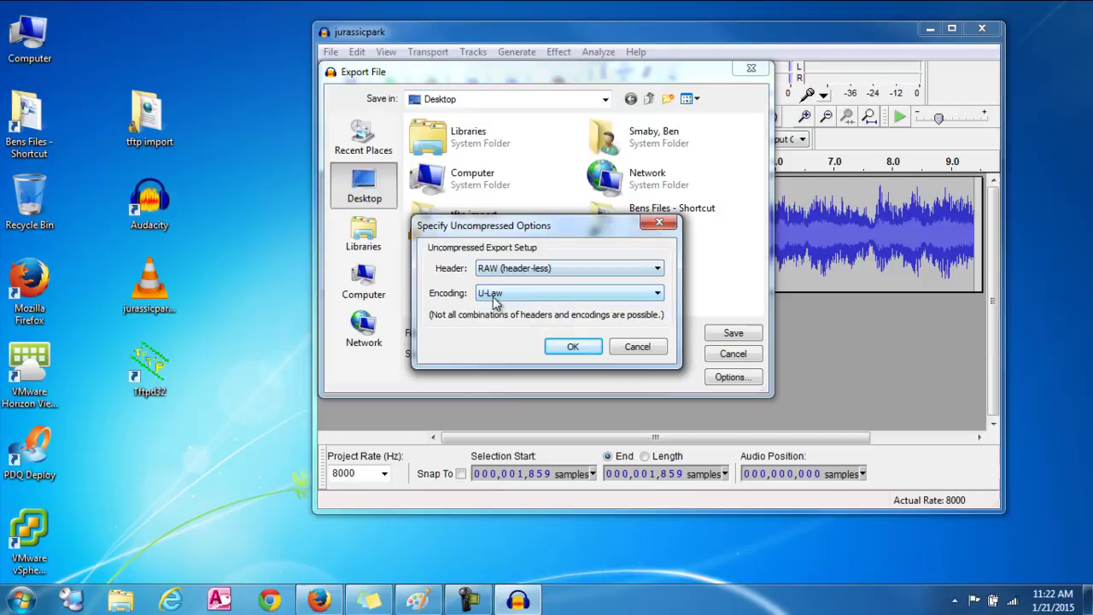
click(574, 349)
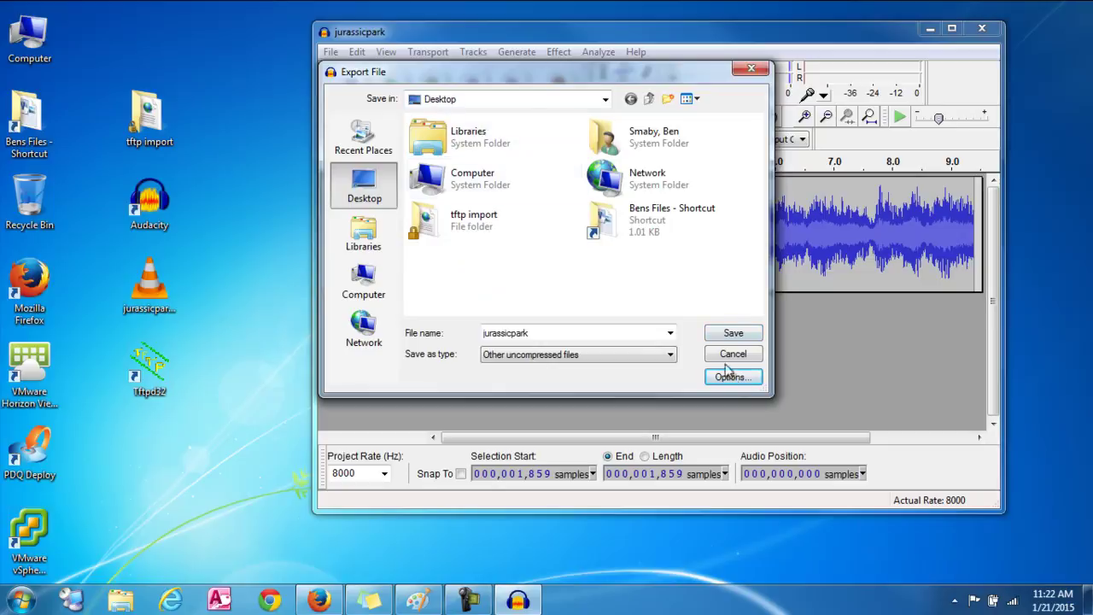
click(732, 334)
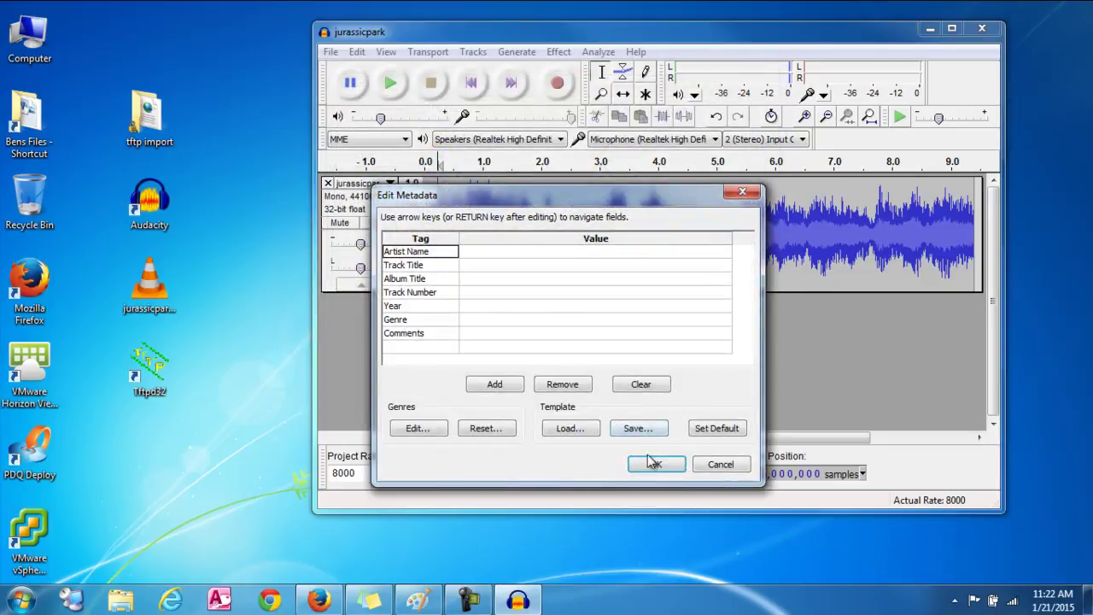
click(654, 466)
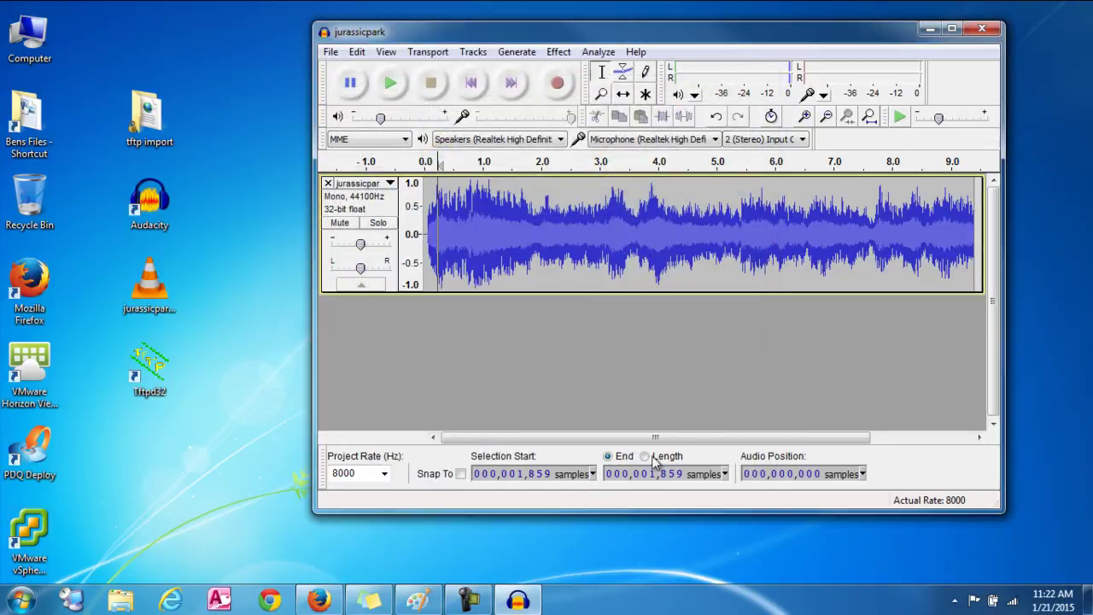
Move jurassicpark.raw to the top of the second icon column and close Audacity without saving.
click(82, 61)
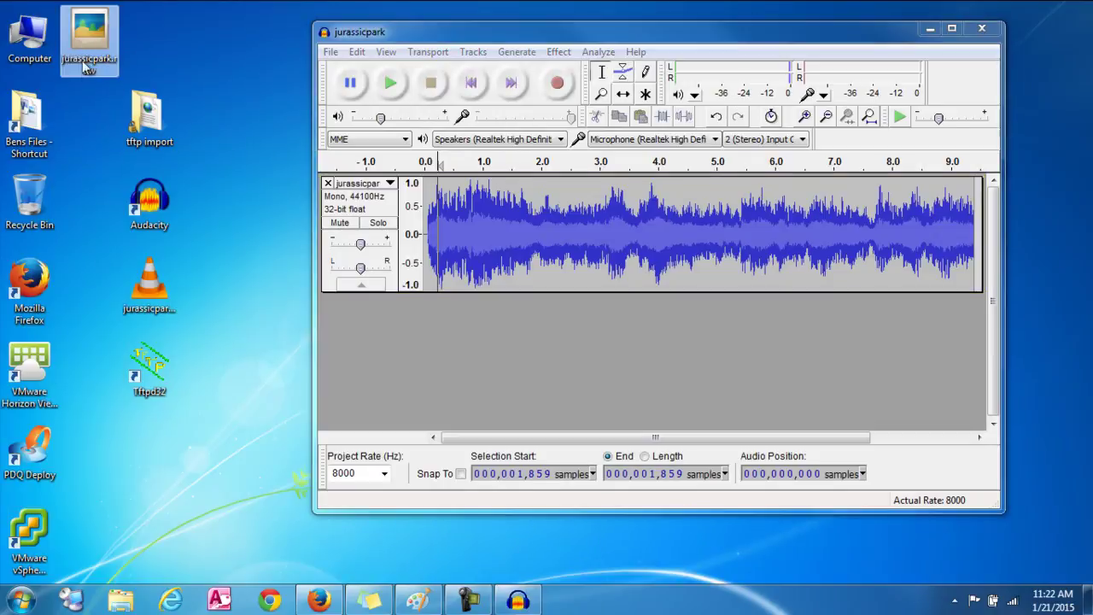
drag(115, 30, 148, 36)
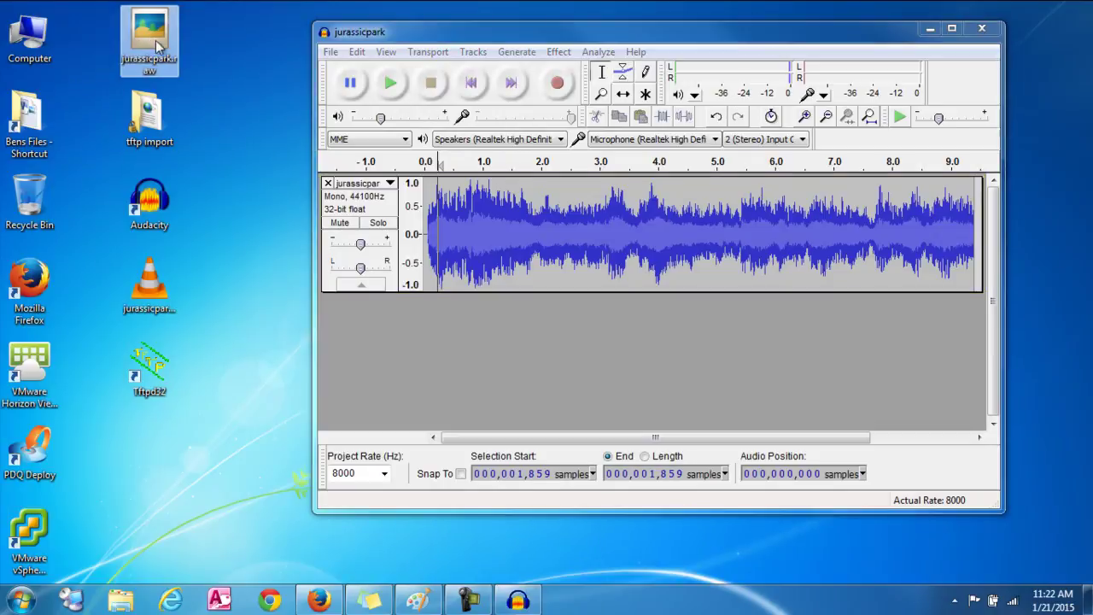
click(980, 29)
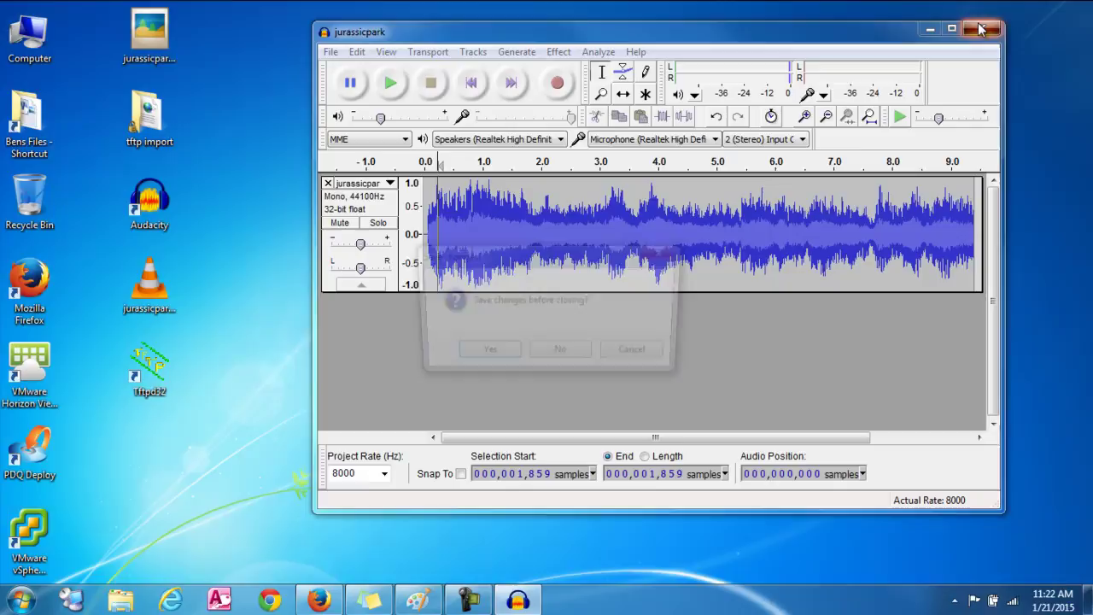
click(570, 358)
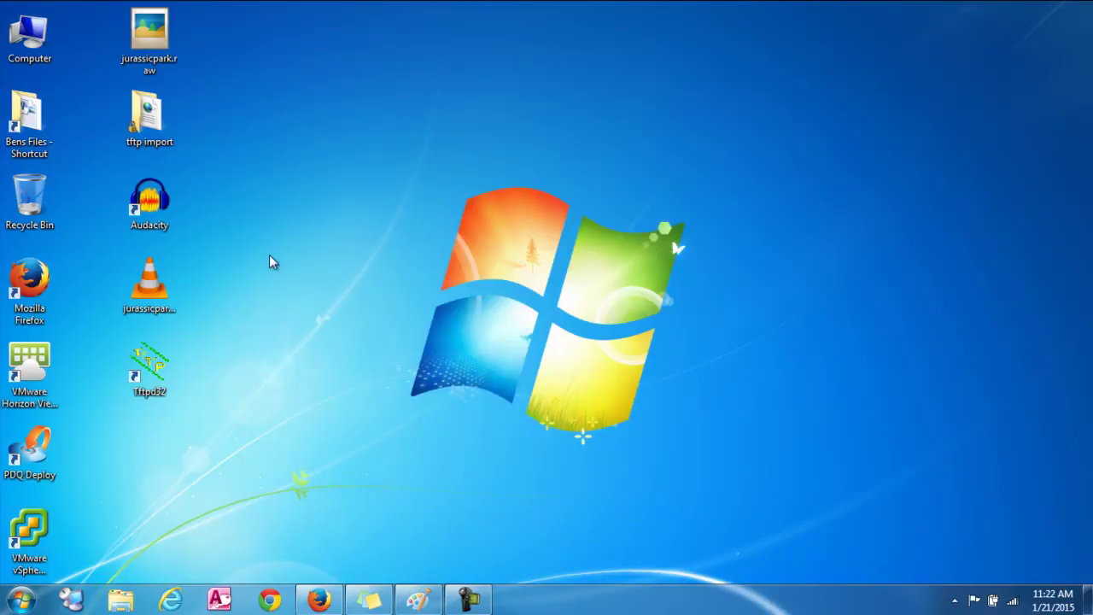
Open Ringlist.xml from the desktop tftp import folder in Notepad via right-click Edit.
click(144, 118)
double_click(144, 118)
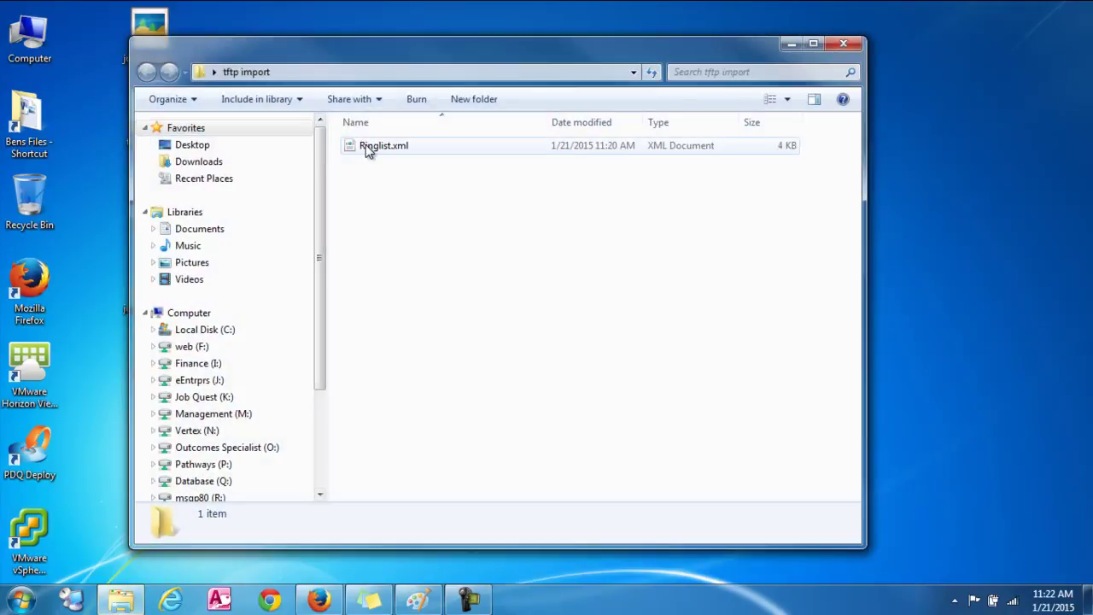
click(367, 150)
drag(386, 52, 551, 54)
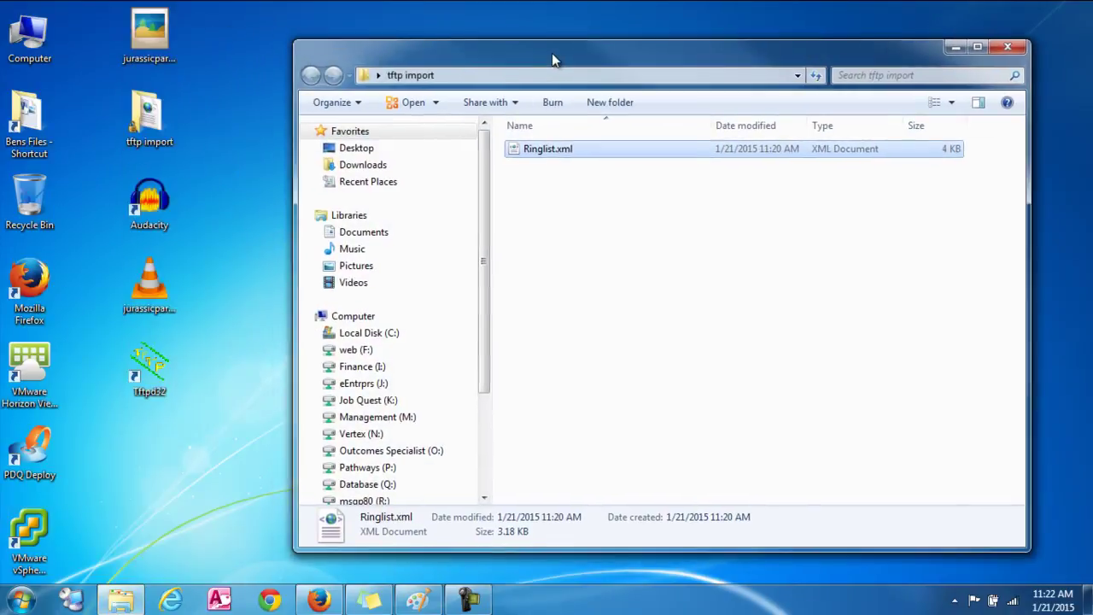
right_click(552, 152)
click(588, 181)
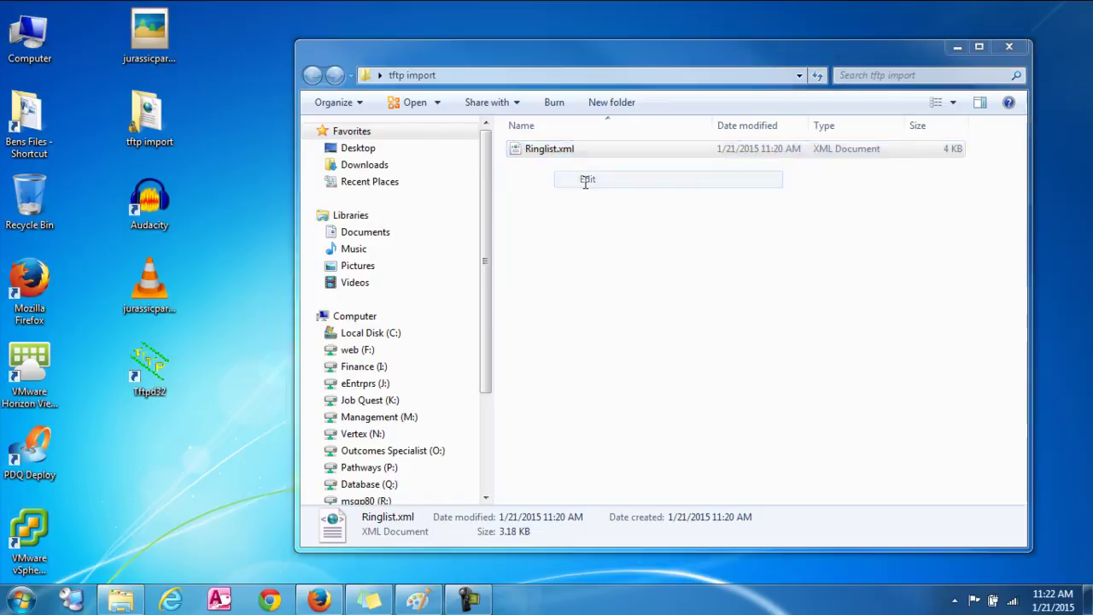
Copy the final NFL football.raw Ring block and paste it on a new line after it.
scroll(777, 224, down, 20)
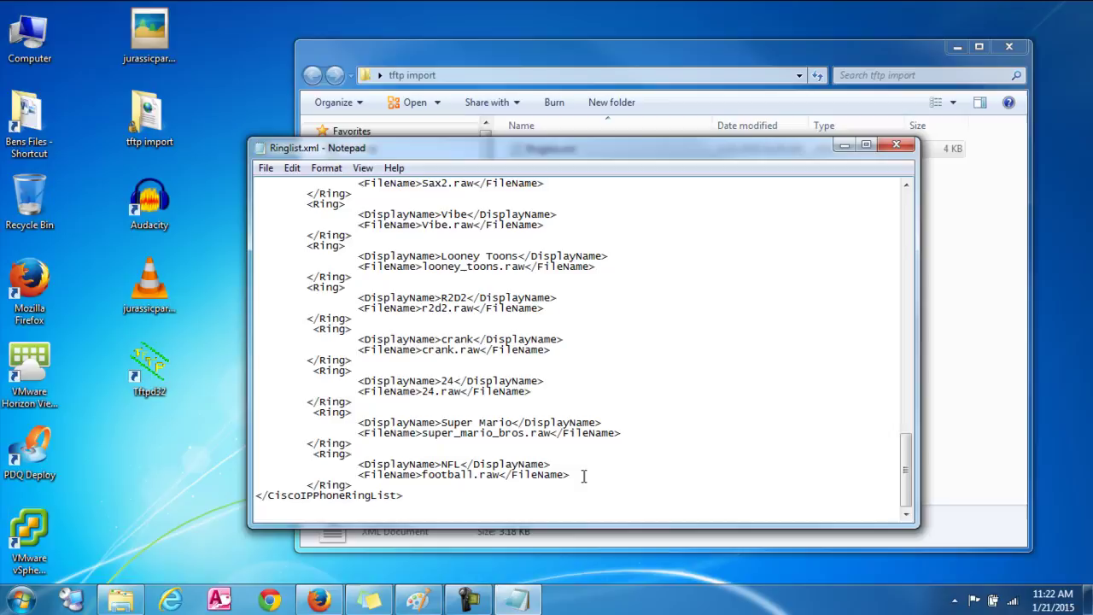
drag(584, 476, 455, 485)
click(452, 485)
drag(338, 484, 308, 454)
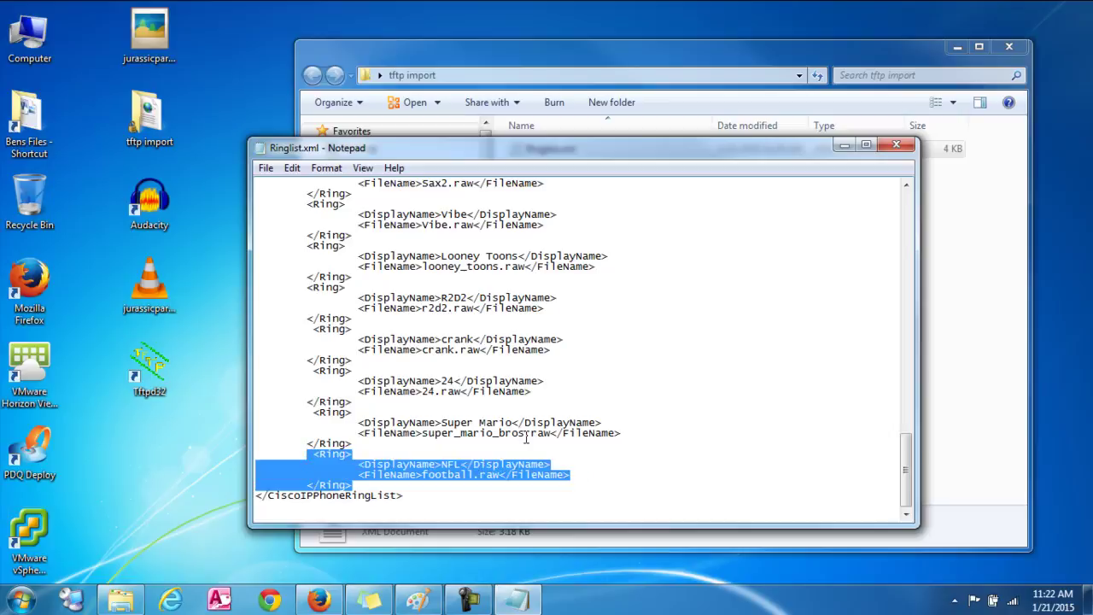
right_click(493, 469)
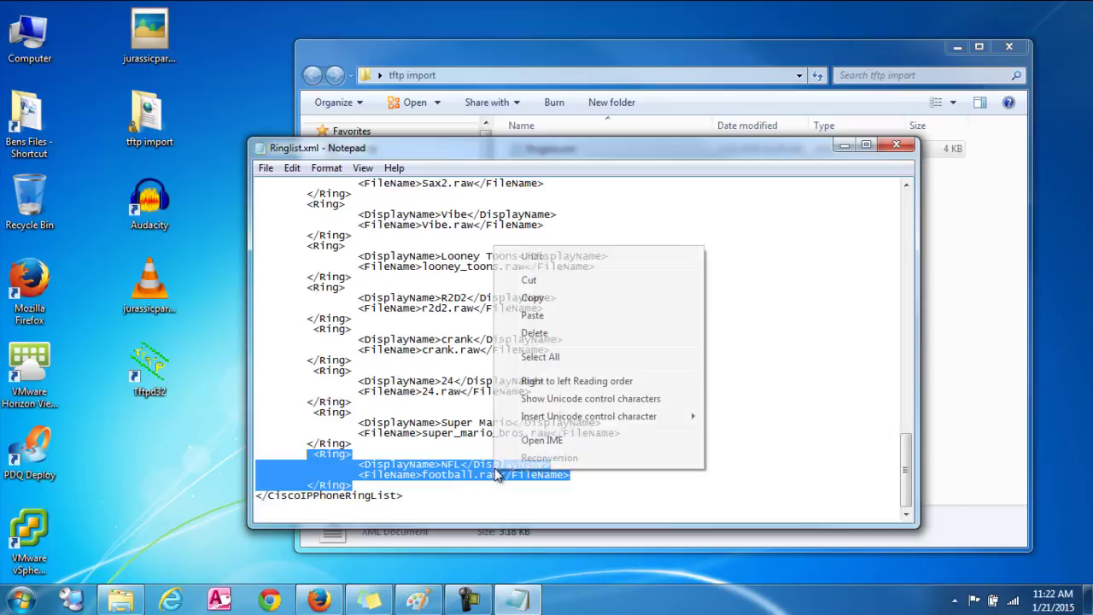
click(544, 301)
click(609, 476)
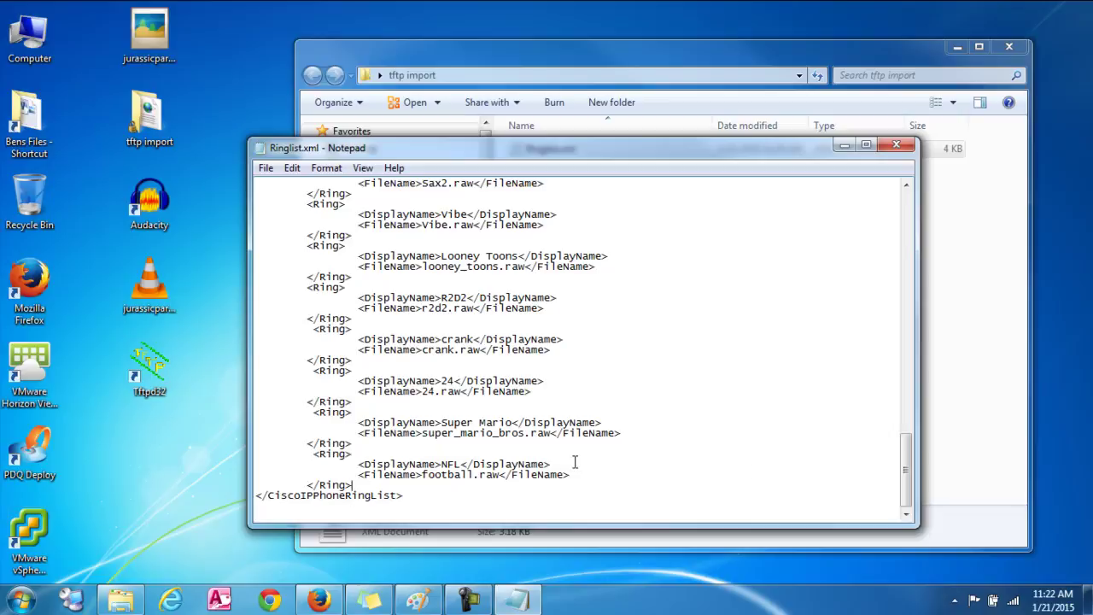
key(Return)
key(ctrl+v)
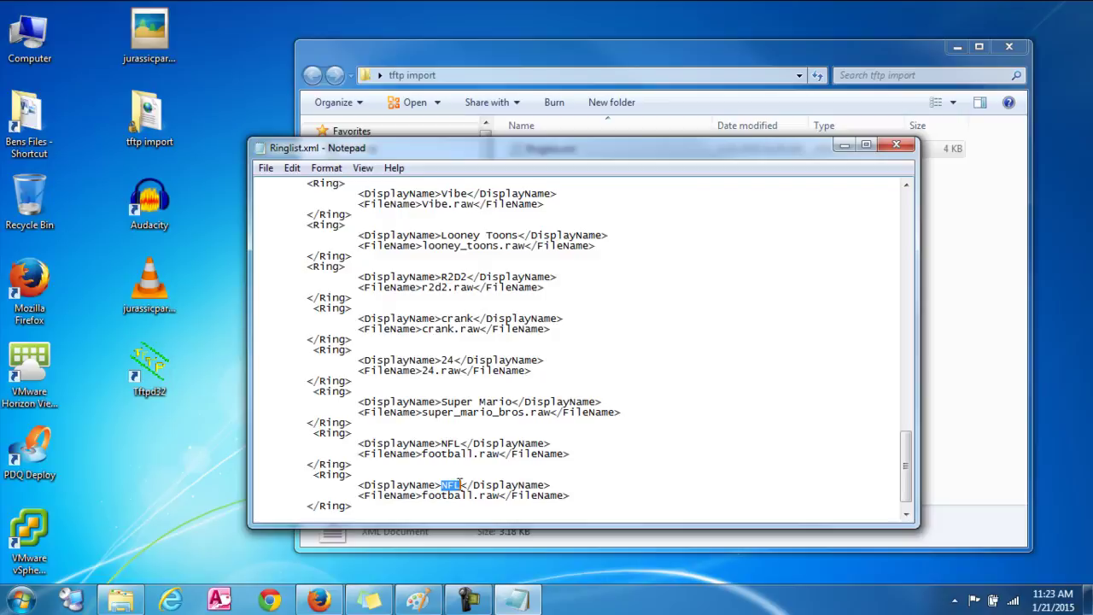
Give the new ring entry the Jurassic display name and replace football.raw with jurassicpark.raw.
text(Jurass)
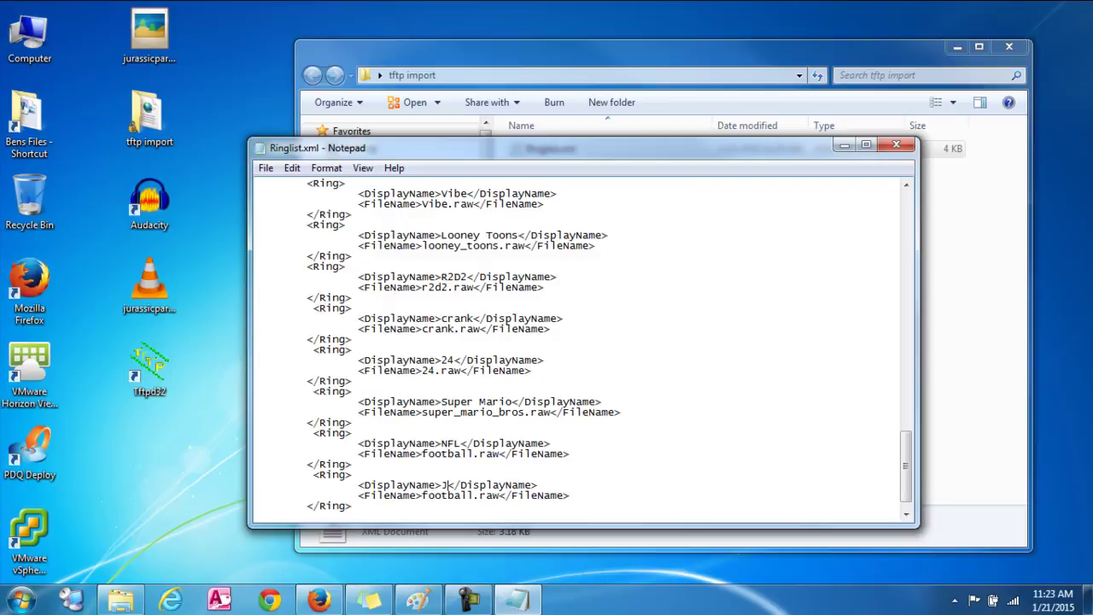
text(ic)
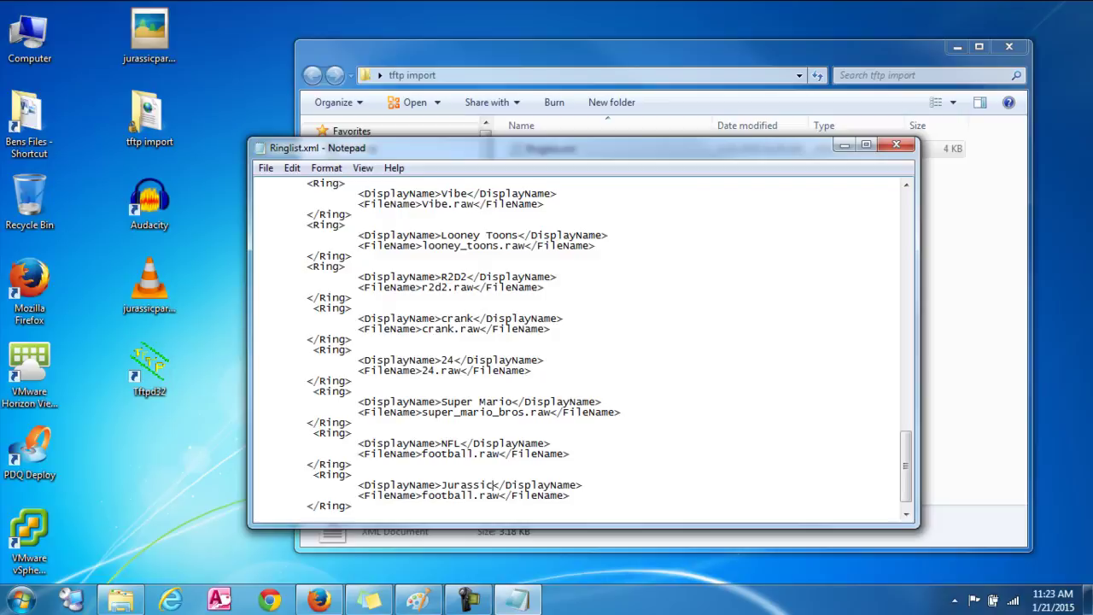
text(-Park)
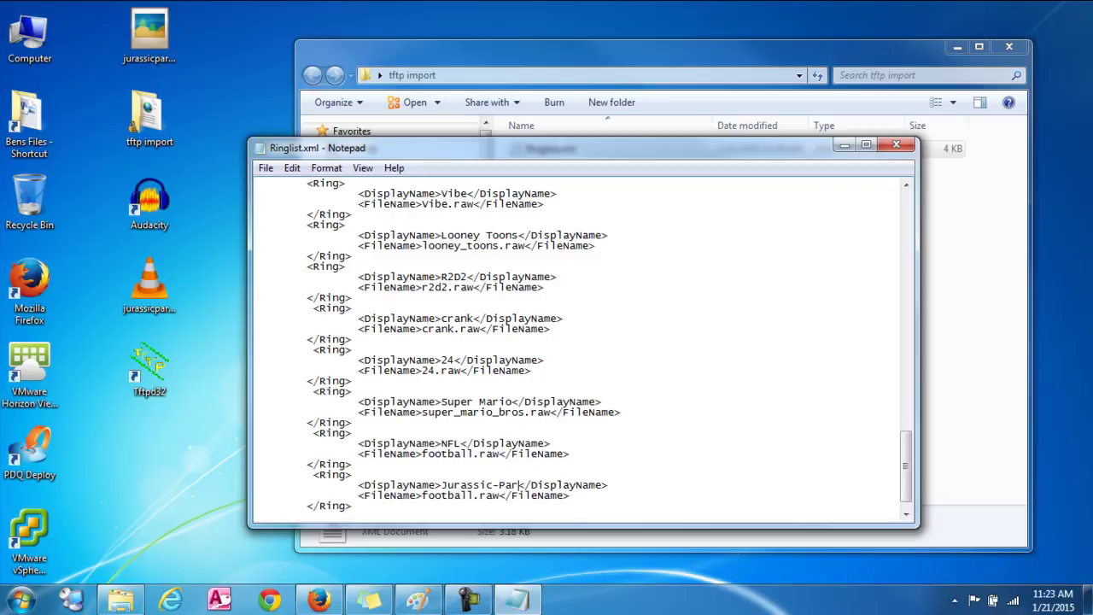
key(BackSpace)
key(BackSpace)
key(BackSpace)
key(BackSpace)
key(BackSpace)
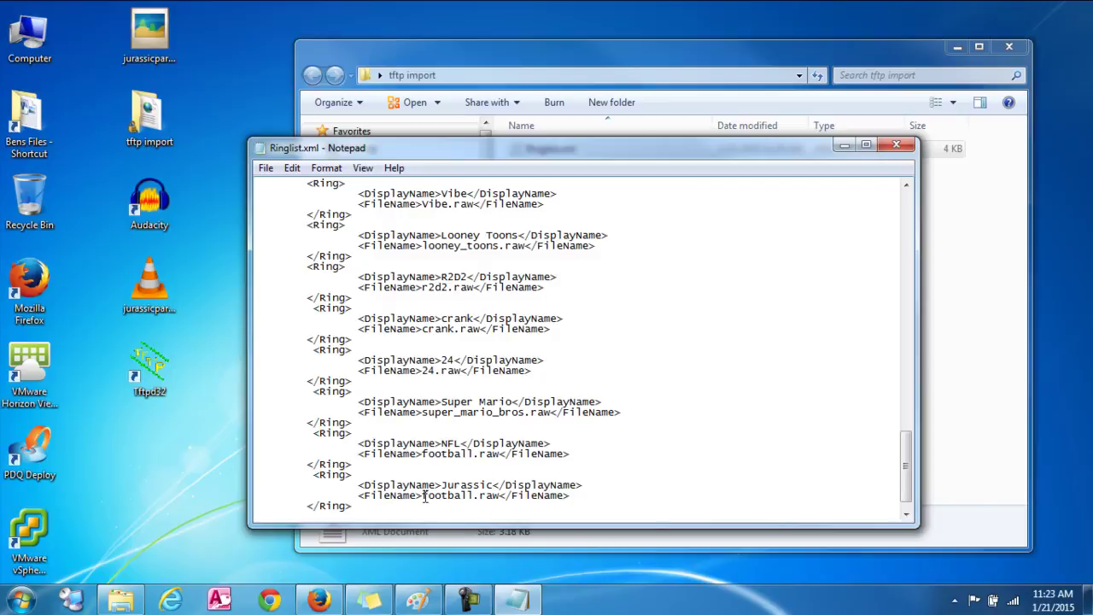
drag(424, 494, 493, 489)
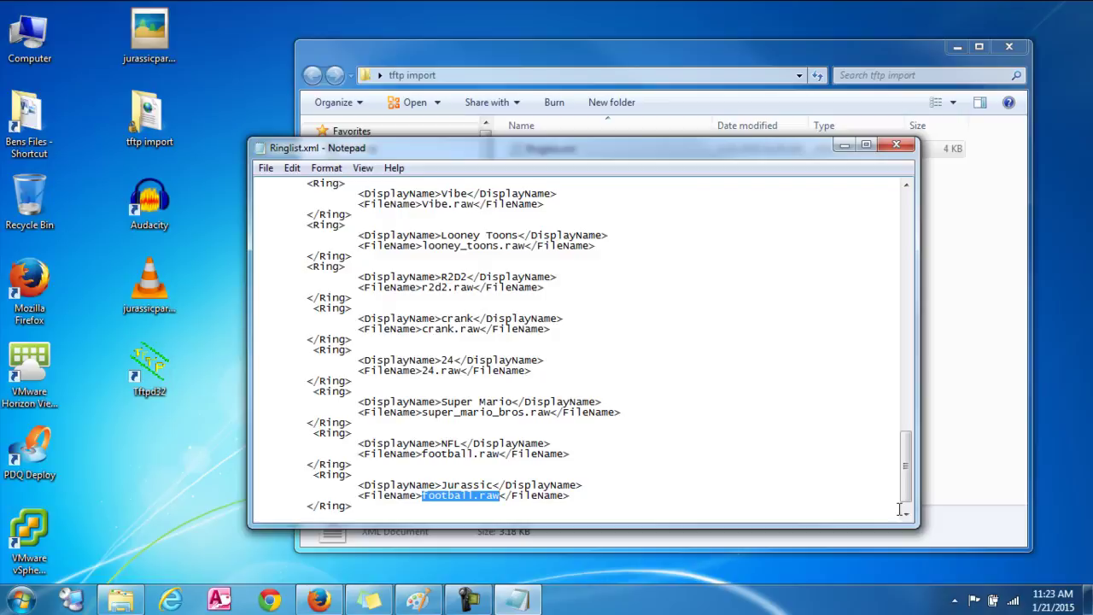
text(ju)
text(rassicp)
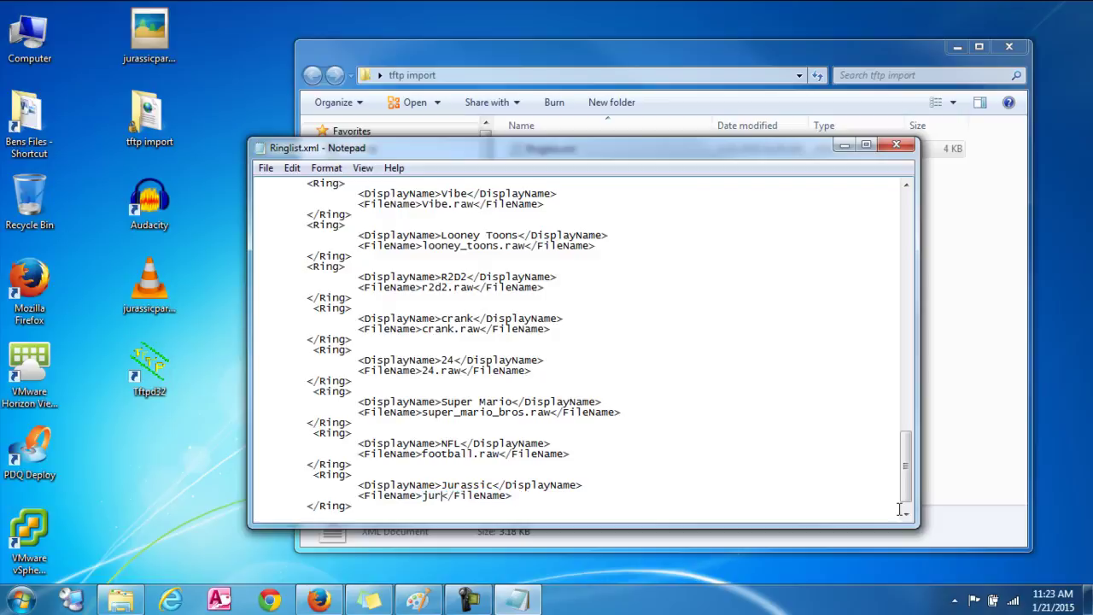
text(ark.raw)
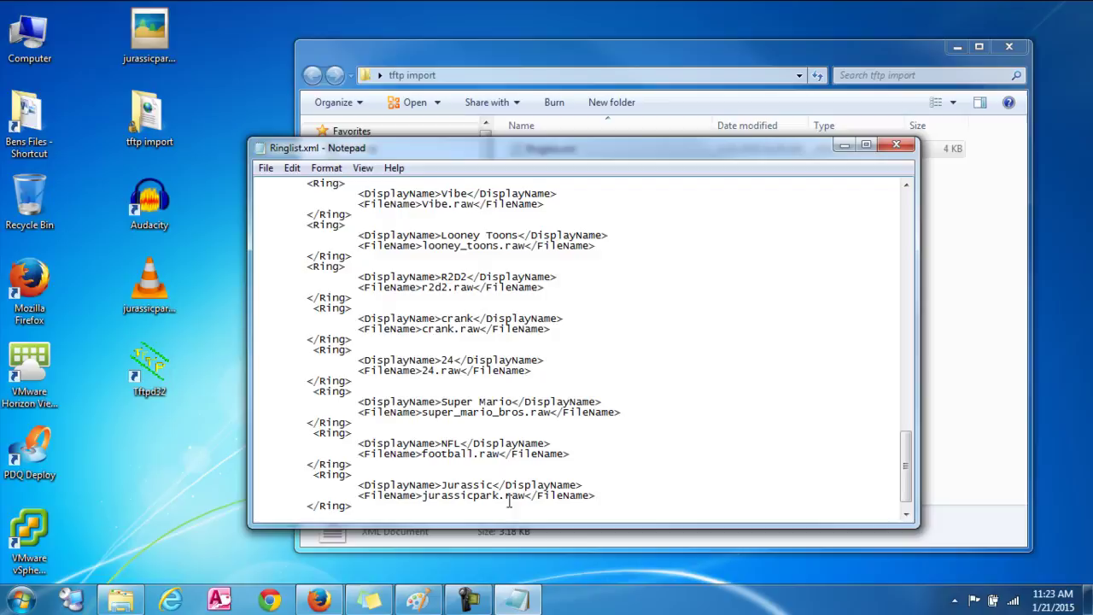
Save Ringlist.xml and close Notepad.
click(266, 169)
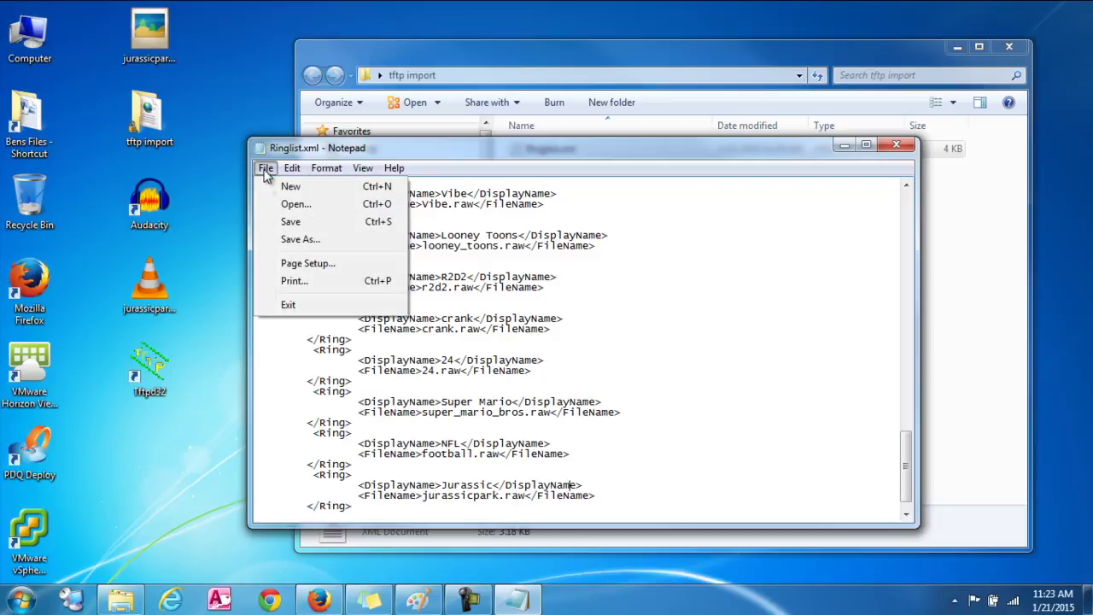
click(290, 222)
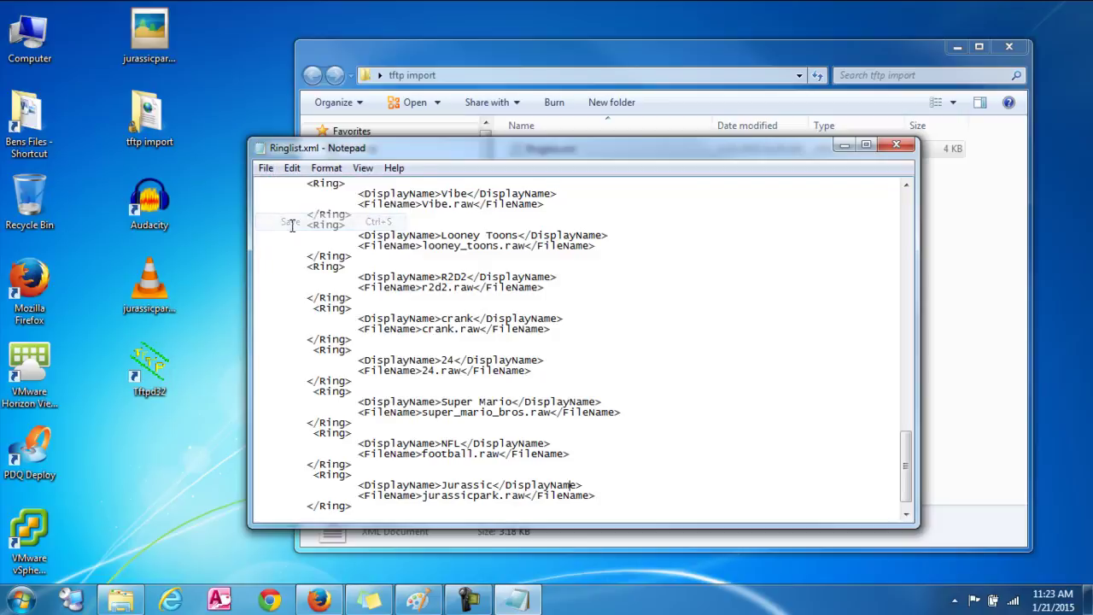
click(896, 146)
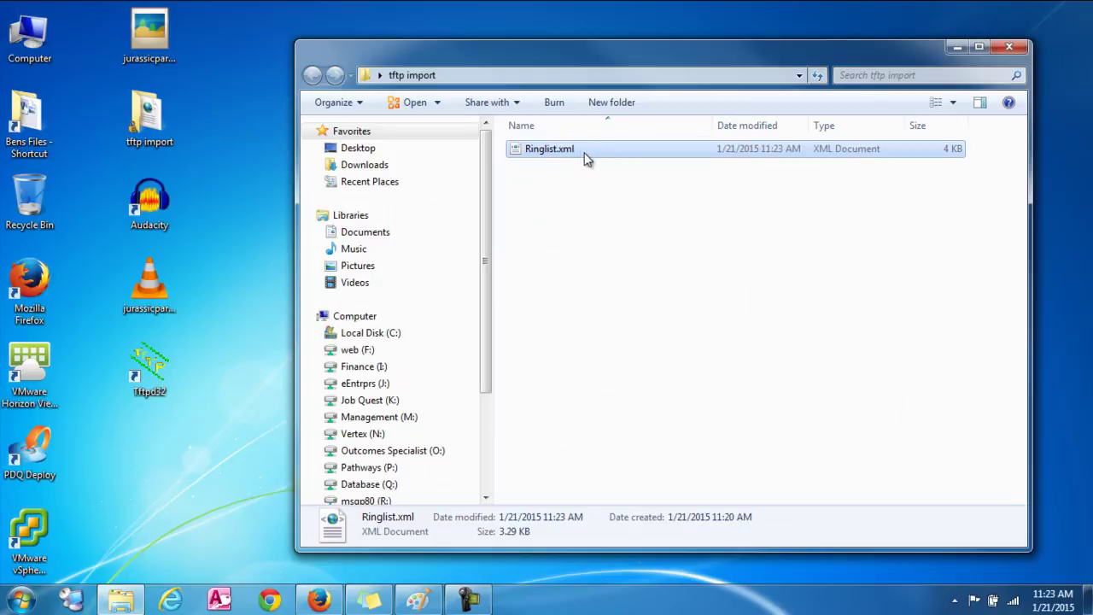
Close the tftp import folder and bring up the Cisco Unified OS Administration login in Firefox.
click(1009, 47)
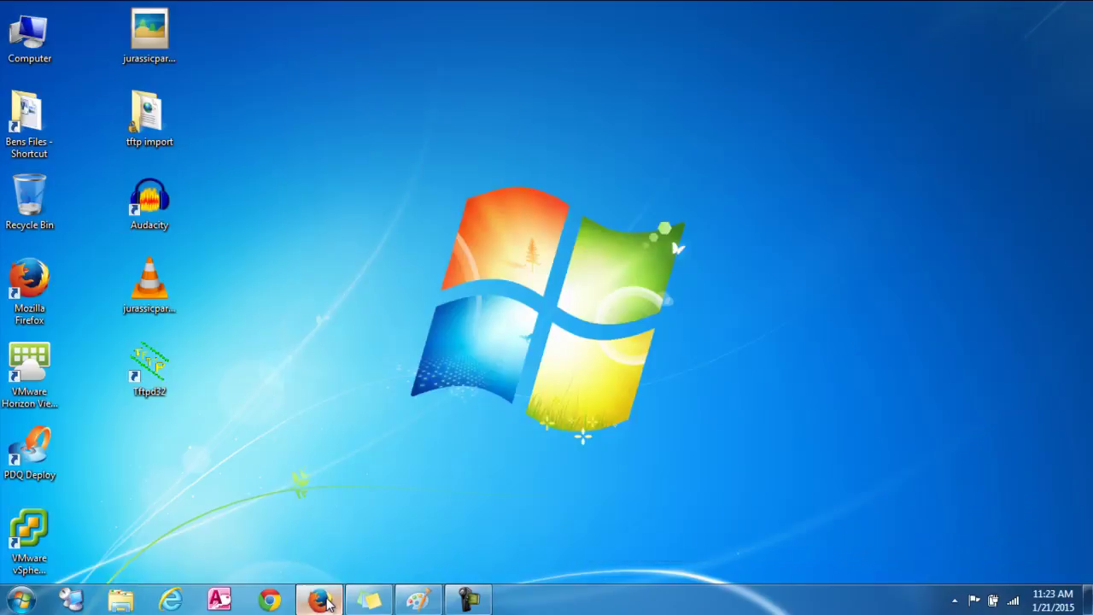
click(328, 603)
click(96, 31)
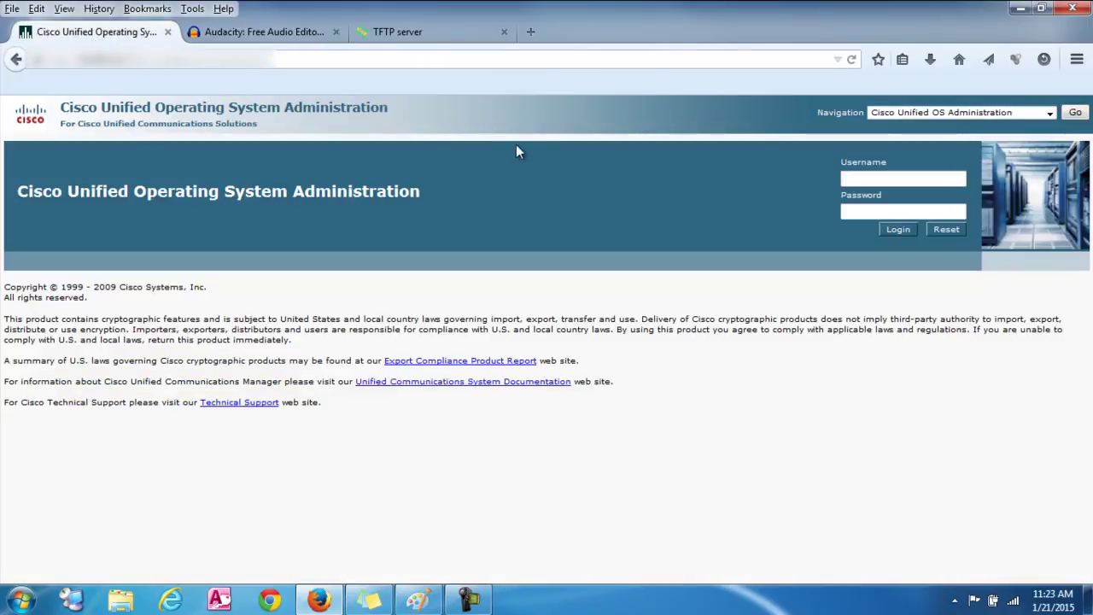
click(999, 112)
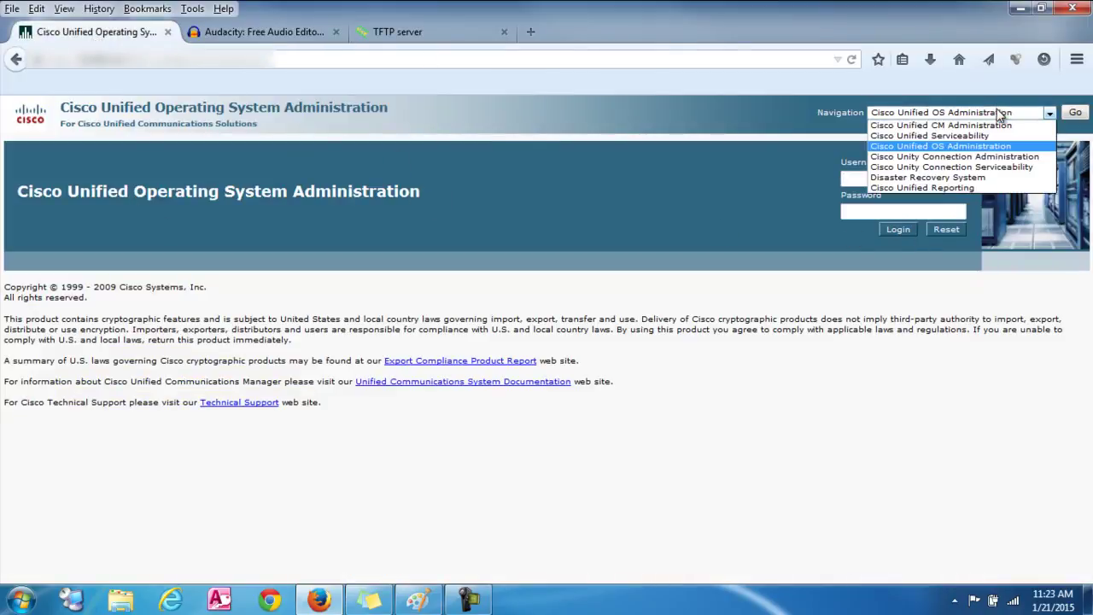
click(978, 147)
click(1075, 112)
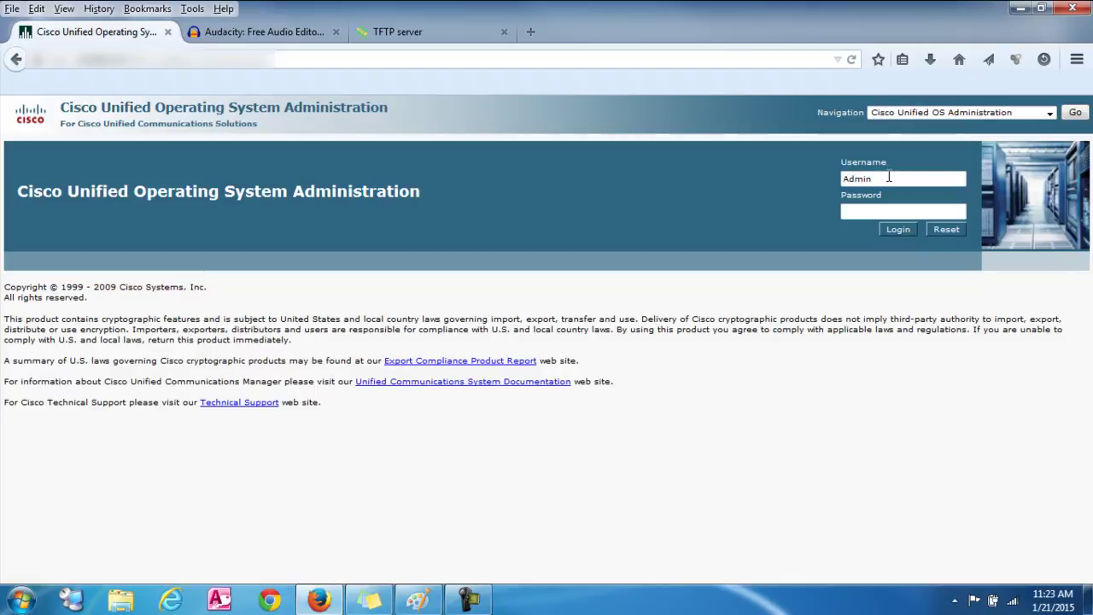
Log in with the administrator password and open Software Upgrades > TFTP File Management.
key(Tab)
text(••••••)
key(Return)
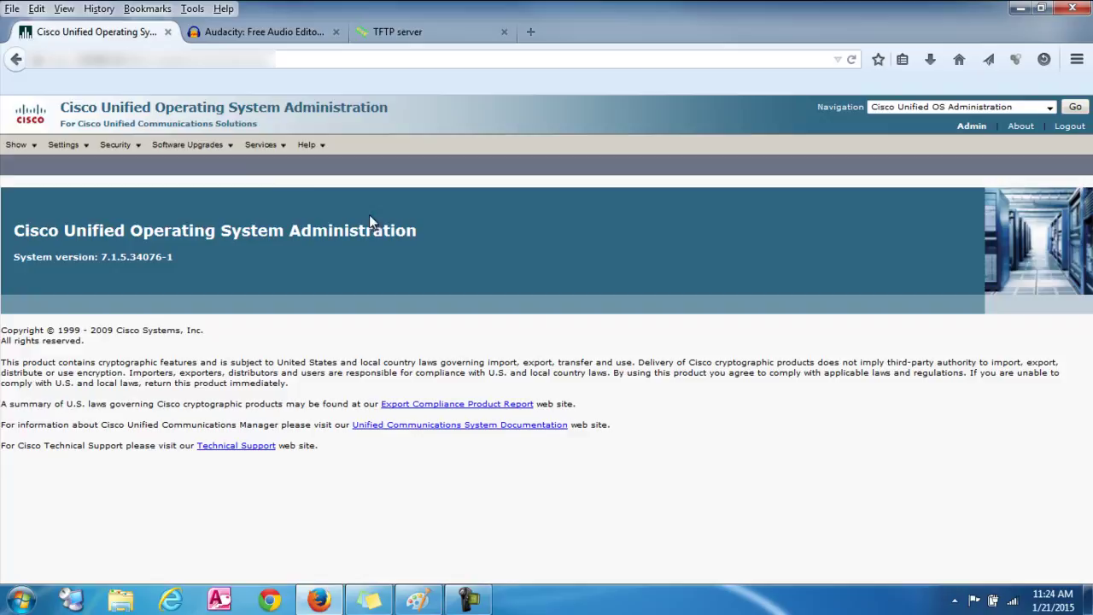
mouse_move(230, 149)
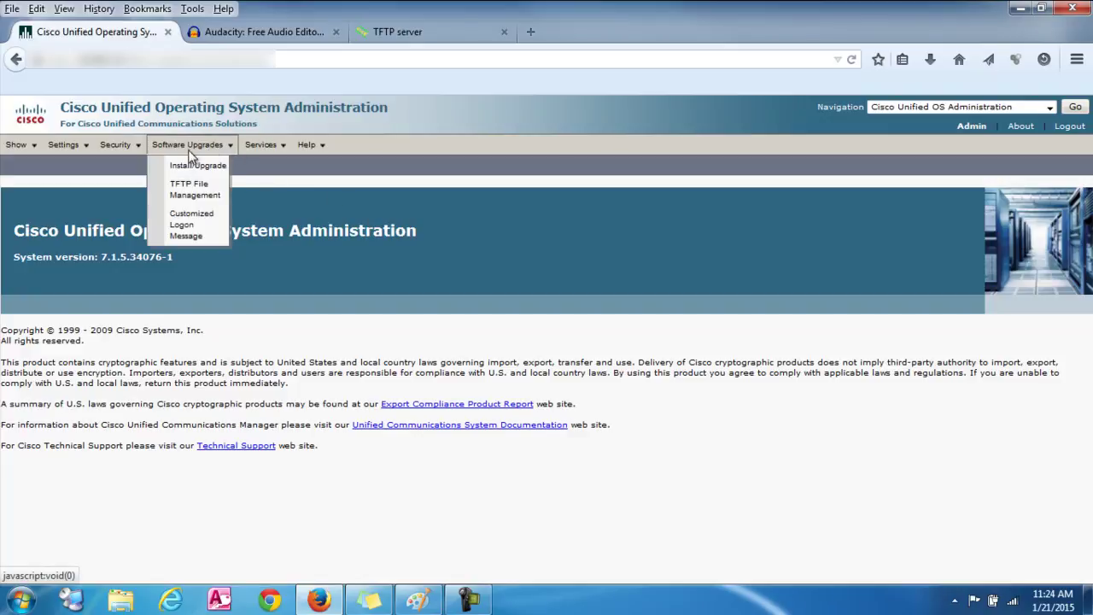
click(196, 196)
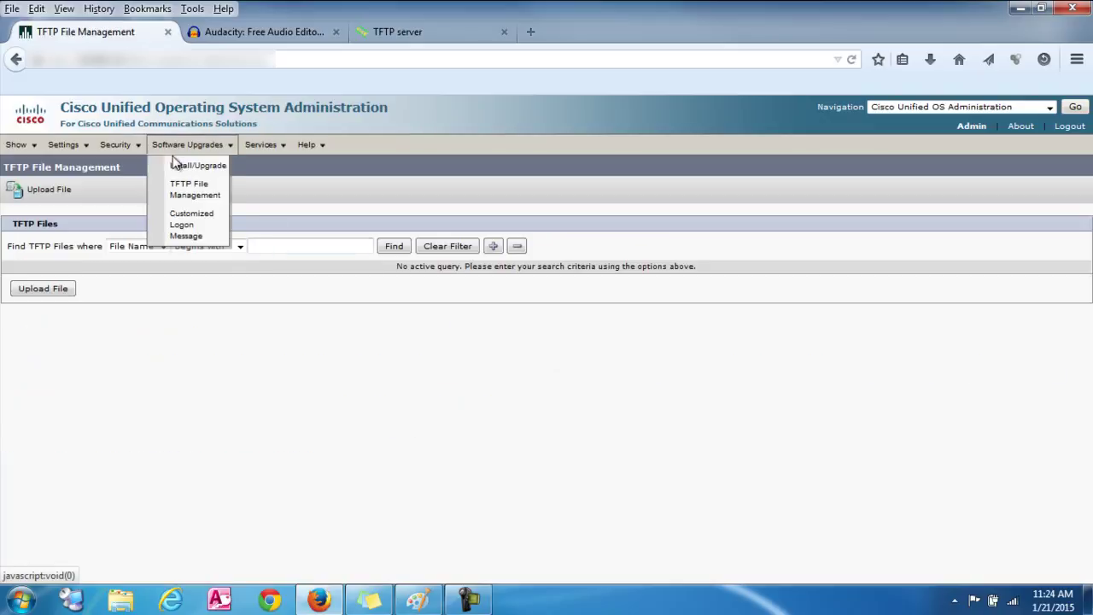
Pick Ringlist.xml from the tftp import folder and upload it, confirming the success message.
click(47, 197)
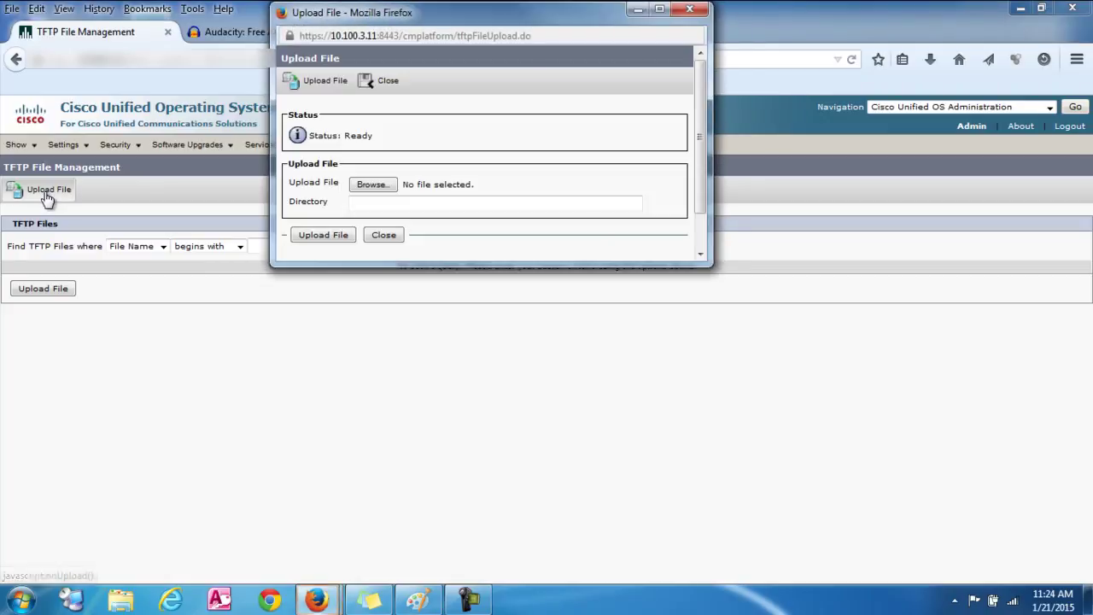
click(375, 186)
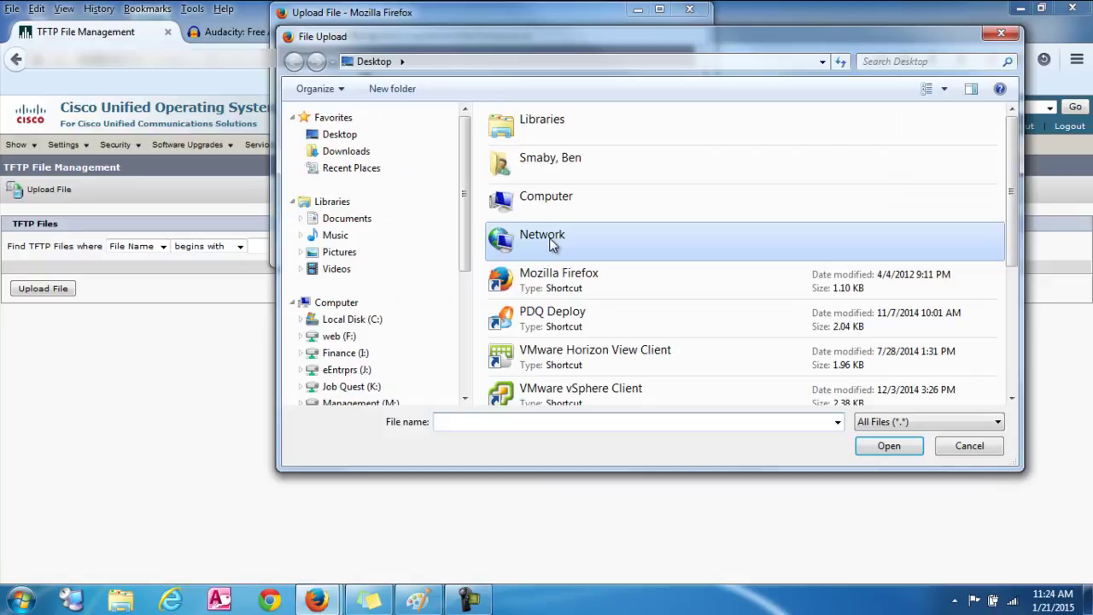
scroll(554, 245, down, 3)
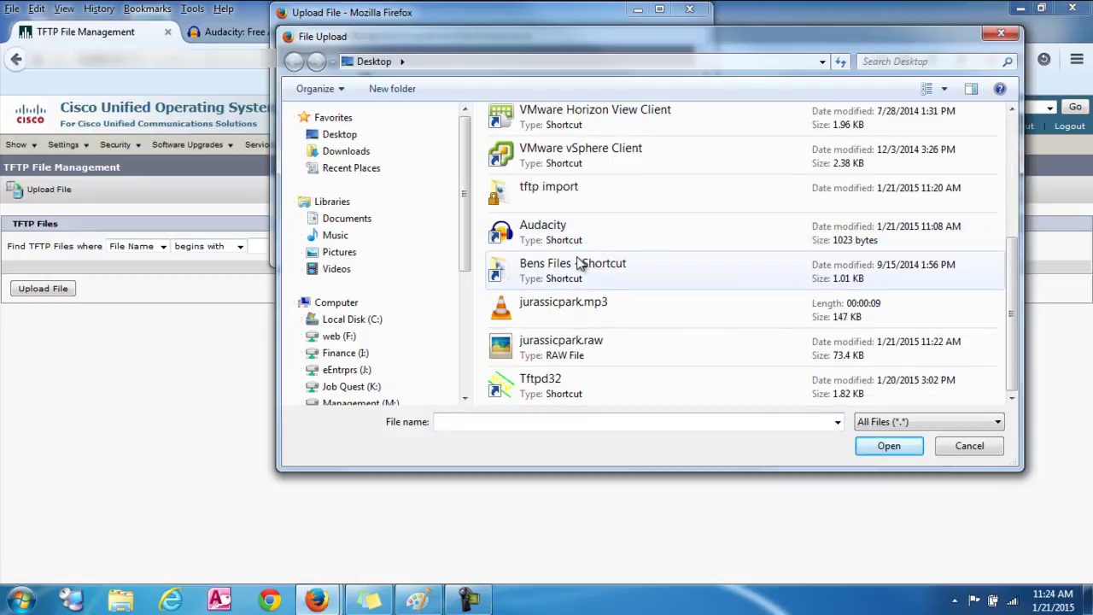
scroll(589, 265, up, 3)
scroll(602, 262, down, 3)
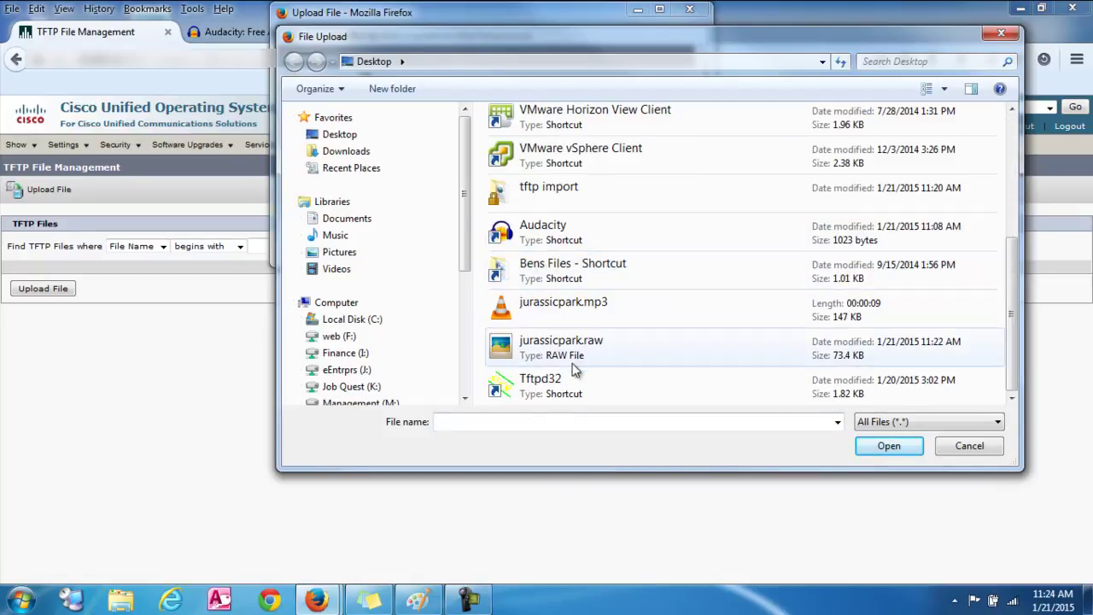
double_click(583, 193)
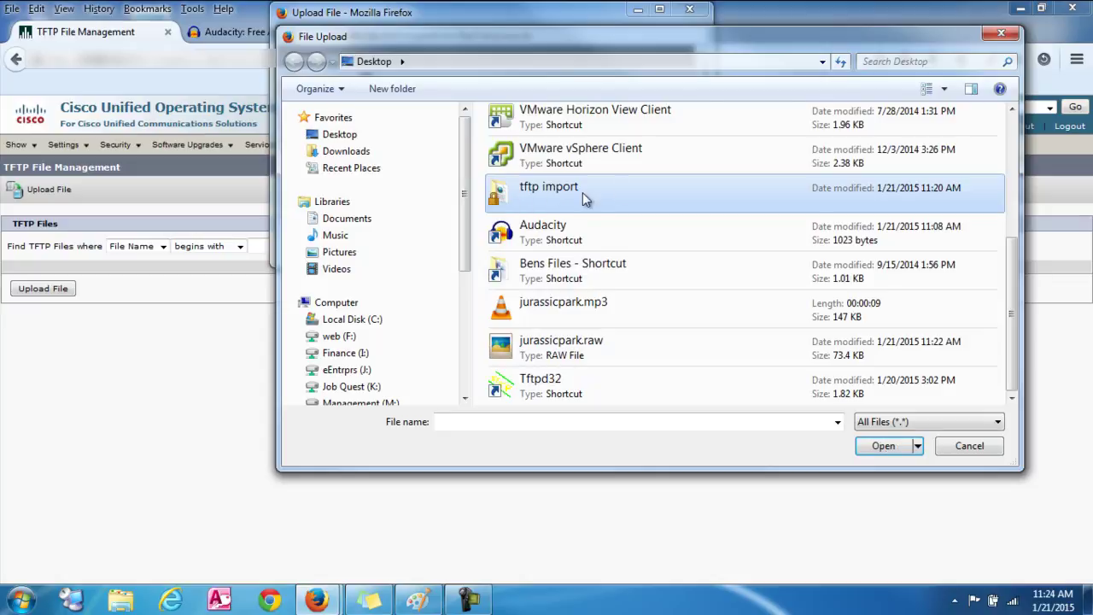
click(531, 138)
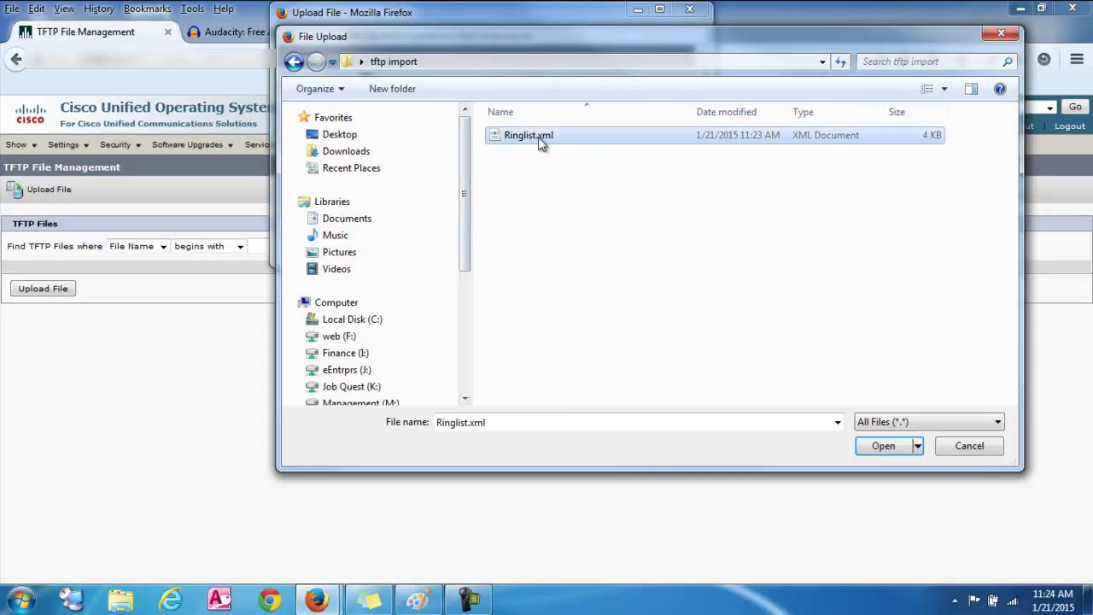
double_click(539, 143)
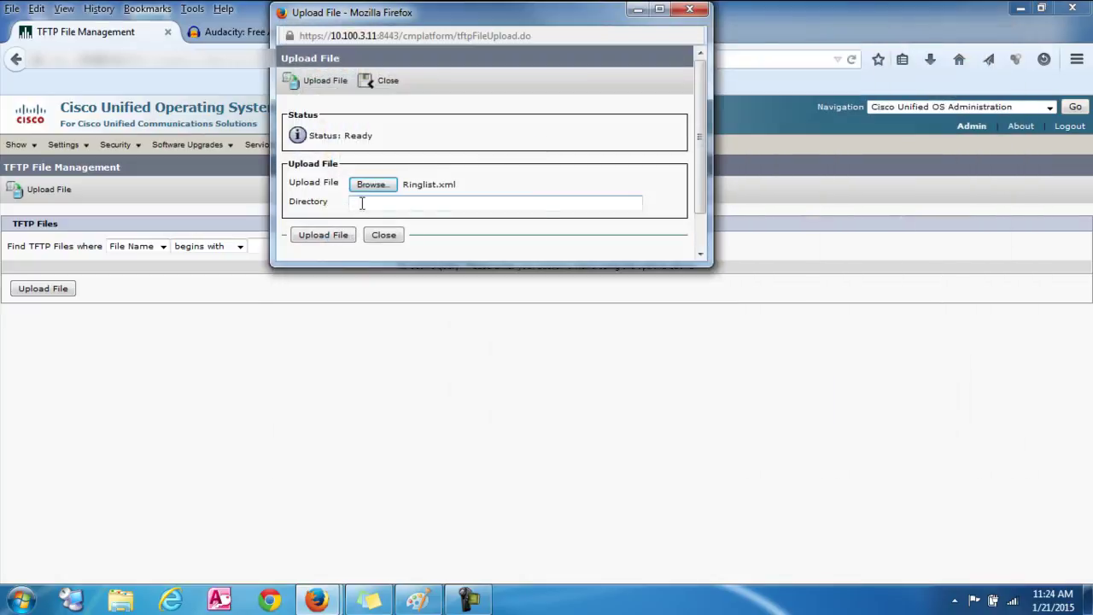
click(339, 238)
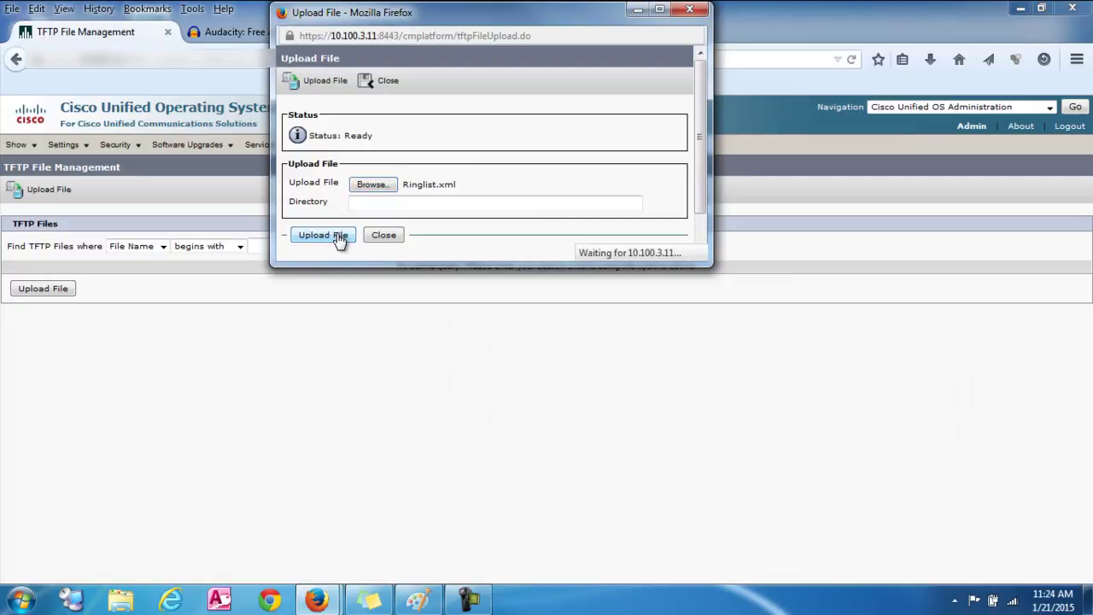
drag(347, 140, 476, 142)
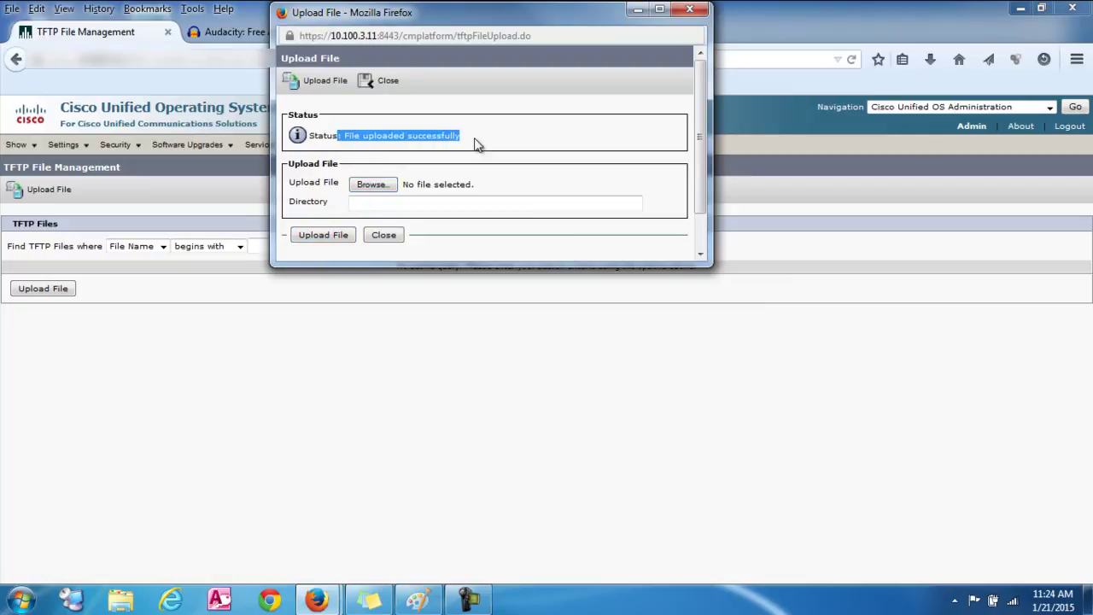
click(495, 145)
Pick jurassicpark.raw from the Desktop and upload it to the TFTP server.
click(365, 188)
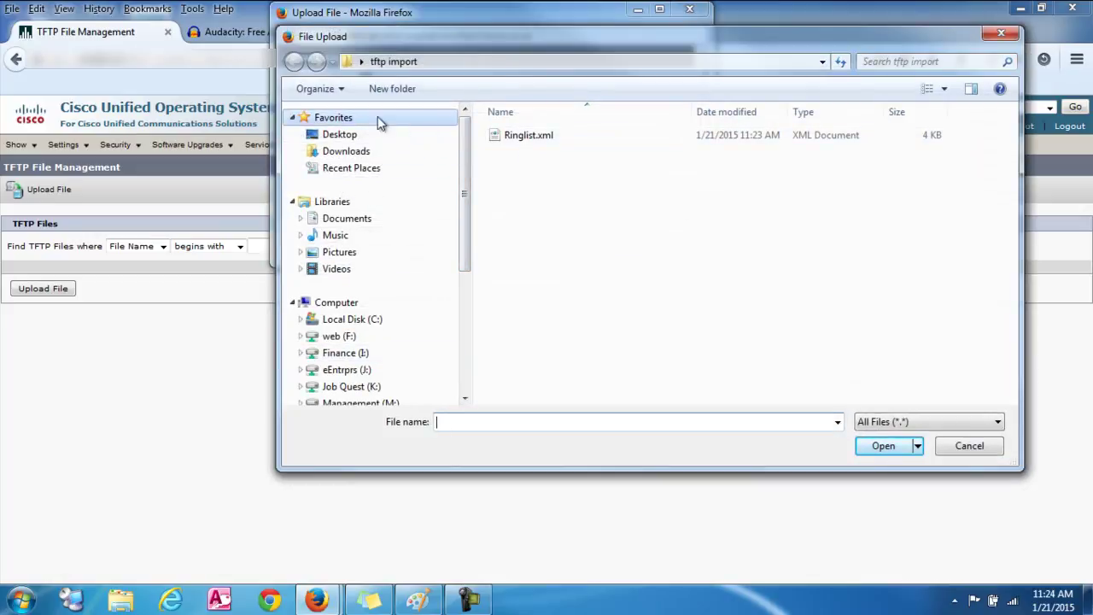
click(346, 137)
scroll(581, 359, down, 3)
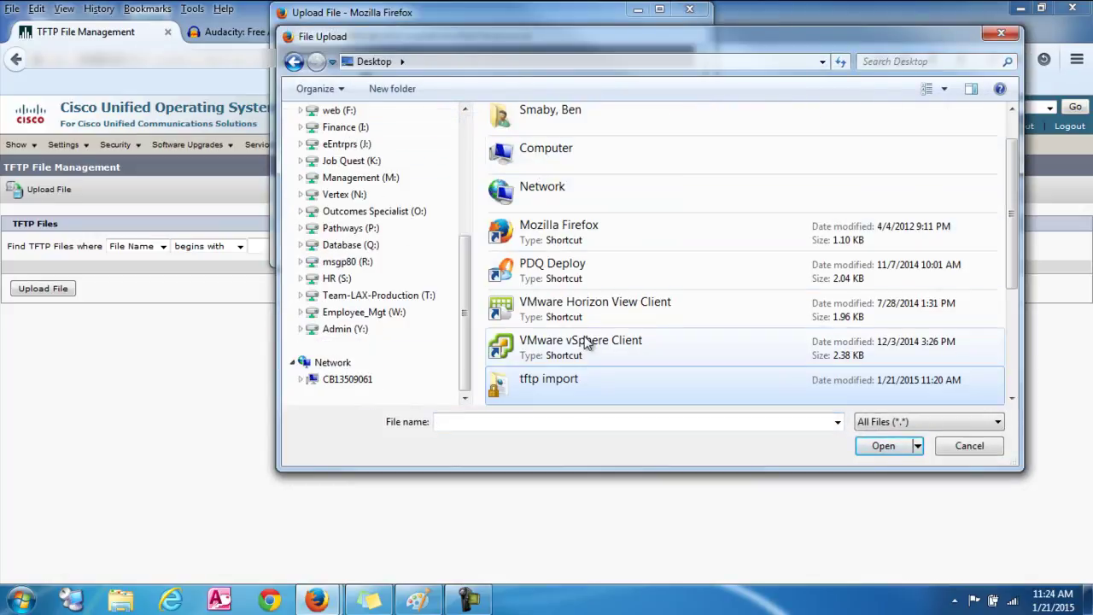
click(598, 280)
scroll(598, 280, up, 1)
scroll(602, 261, down, 3)
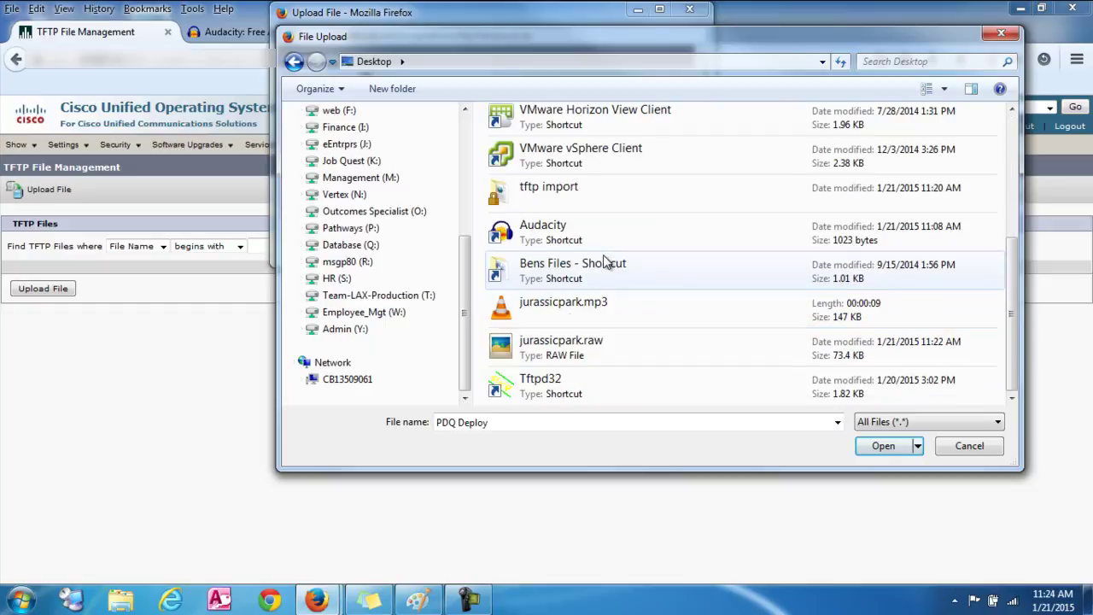
click(602, 343)
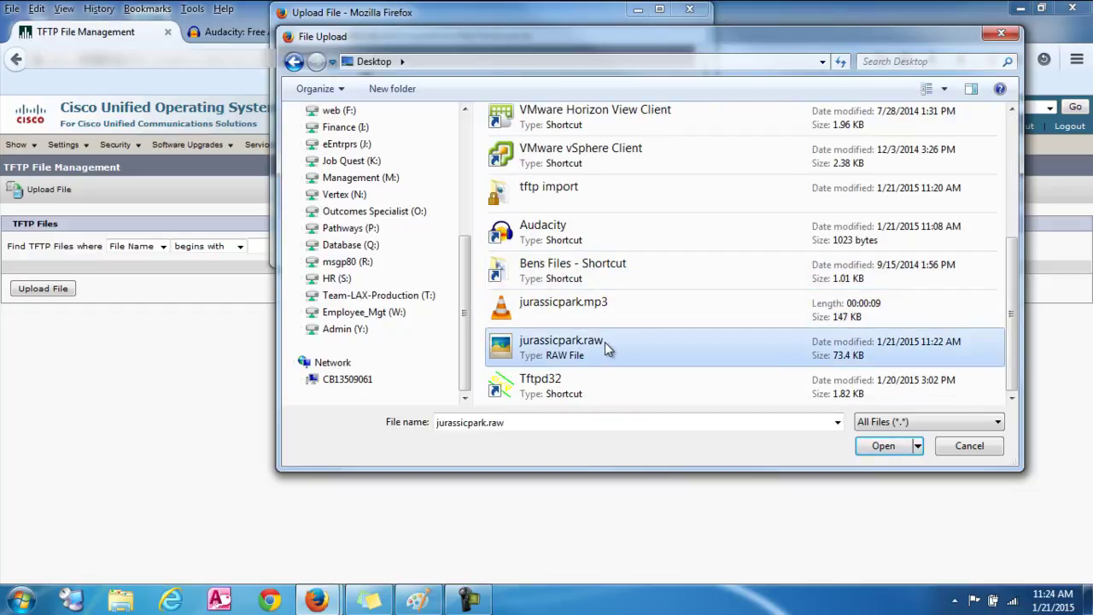
double_click(636, 350)
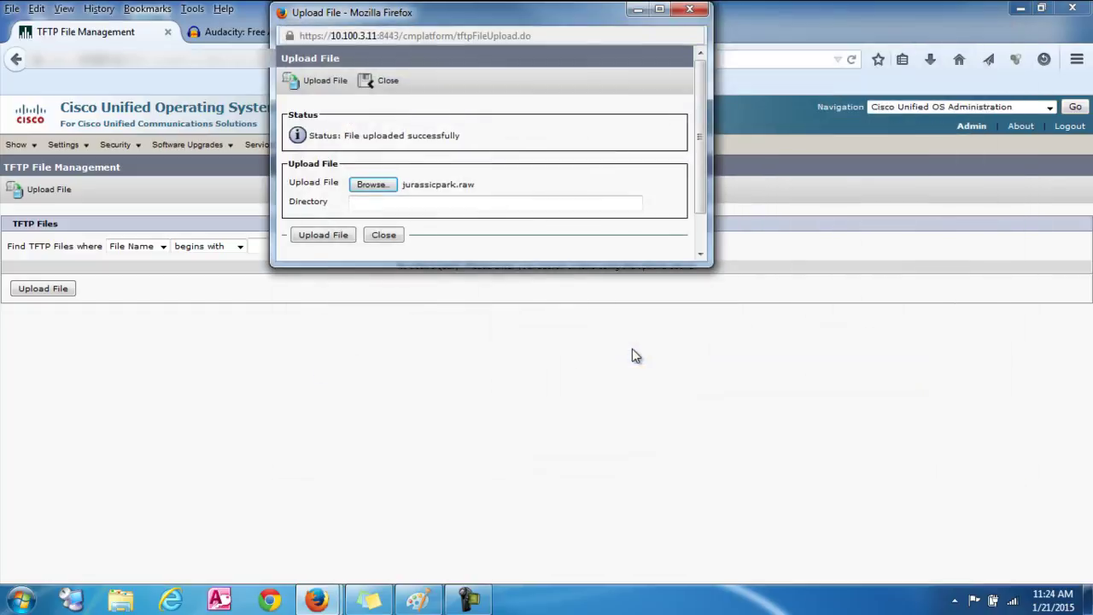
click(339, 236)
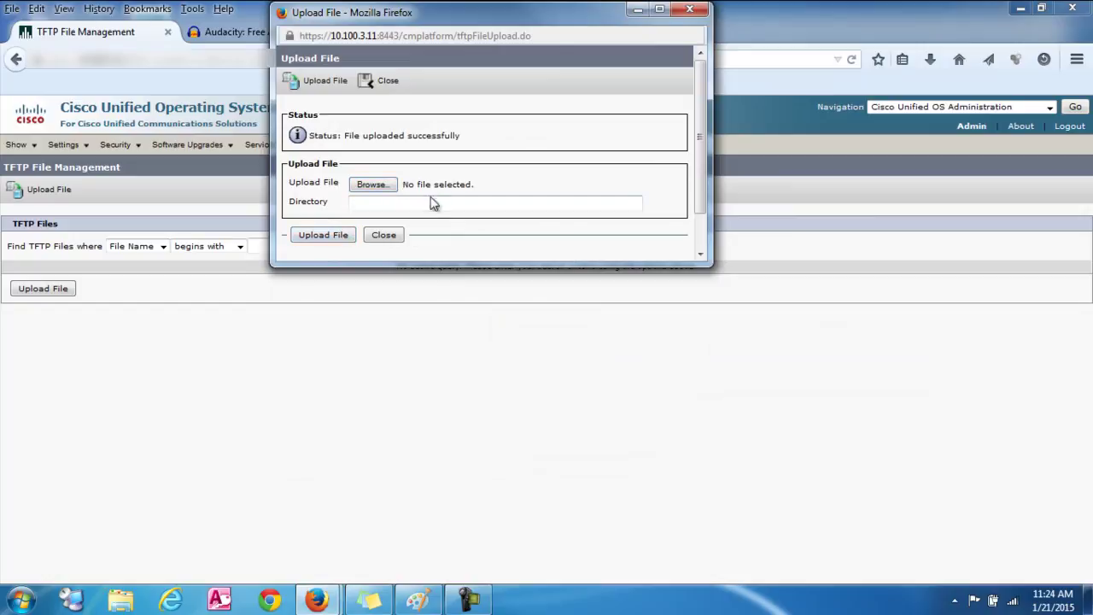
Search TFTP files beginning with 'jur' and confirm jurassicpark.raw is listed in the / directory.
click(699, 12)
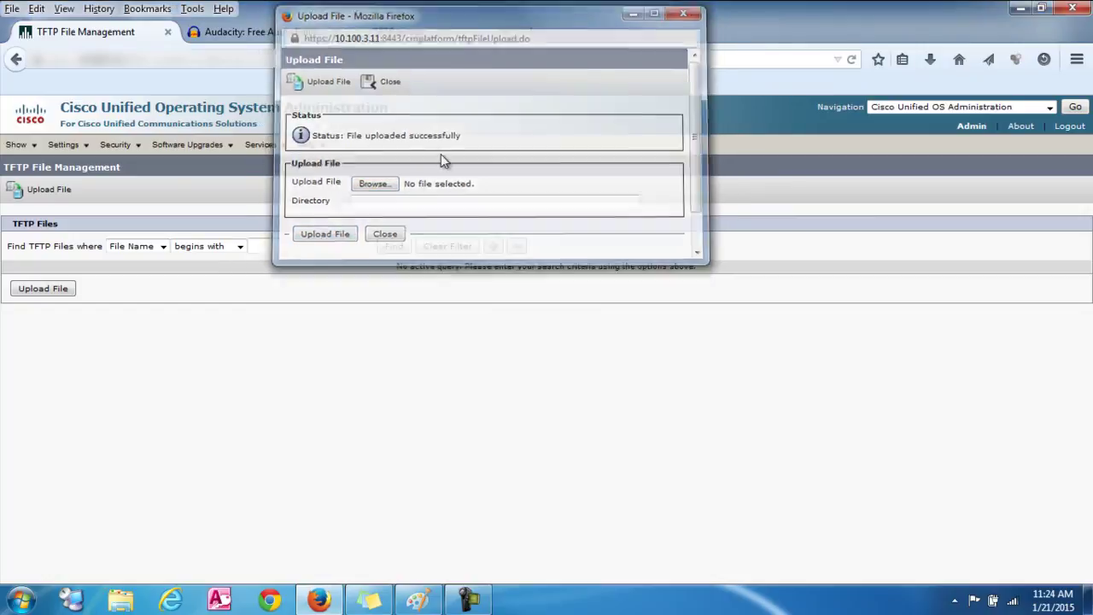
text(j)
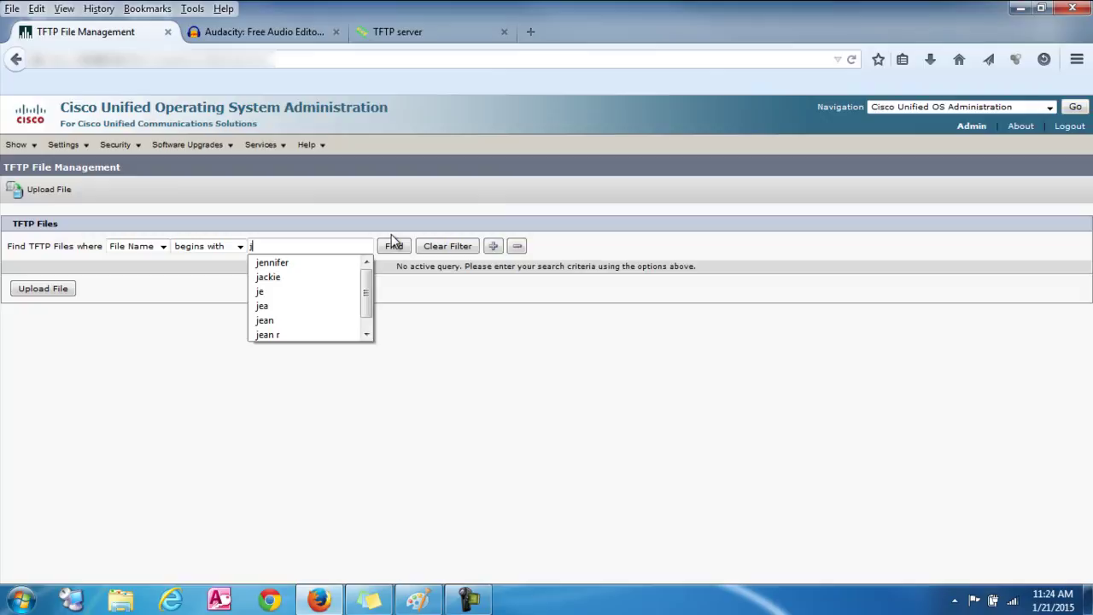
text(ur)
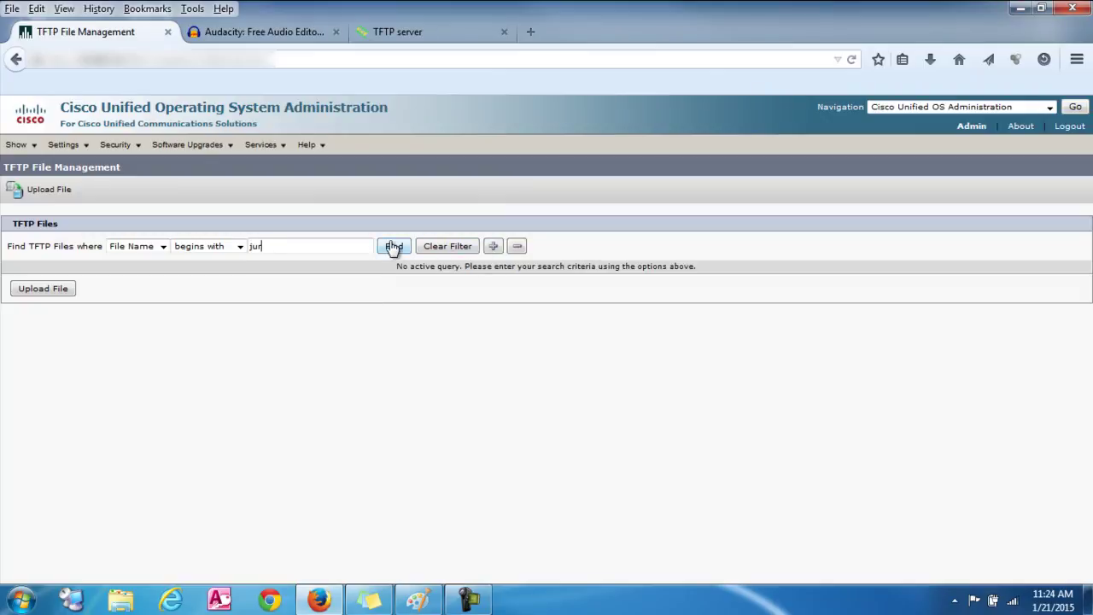
click(393, 247)
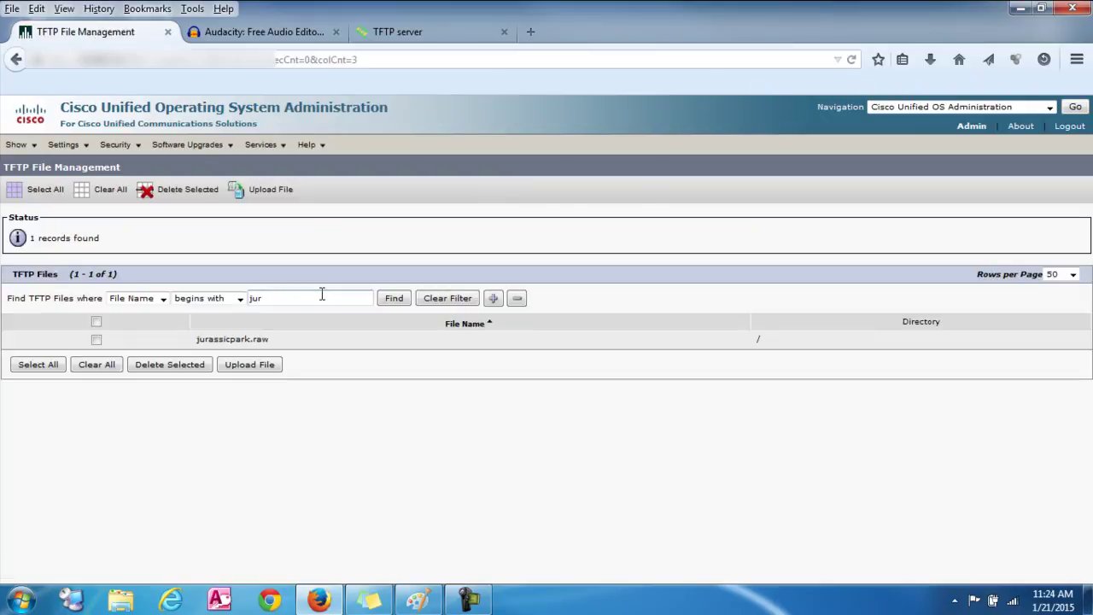
drag(263, 339, 191, 350)
click(334, 344)
click(1008, 107)
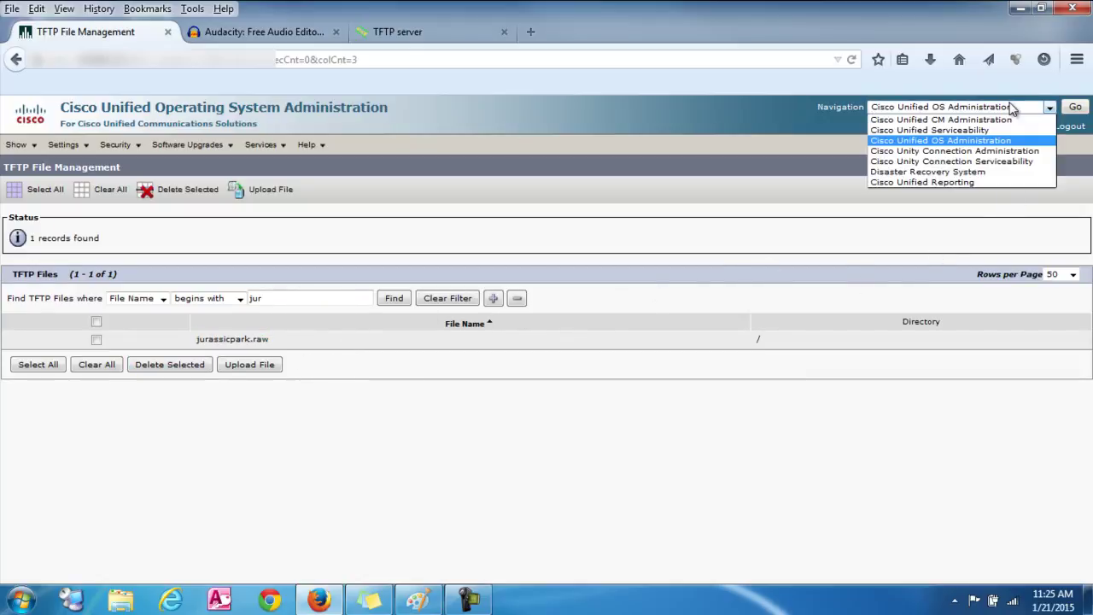
Switch Navigation to Cisco Unified Serviceability and log in with the admin account.
click(947, 131)
click(1075, 108)
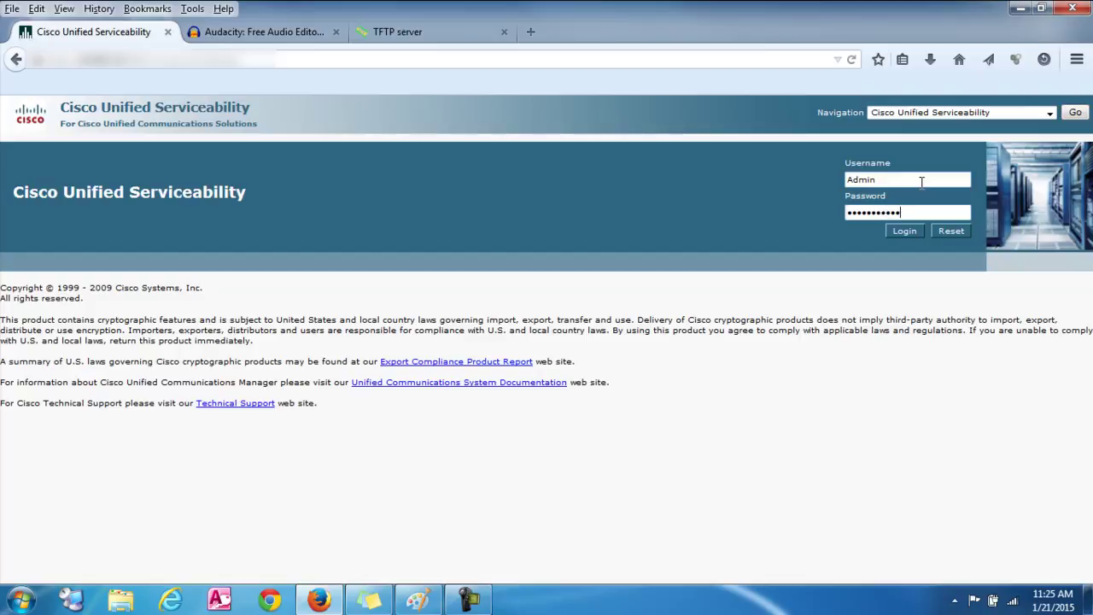
click(902, 231)
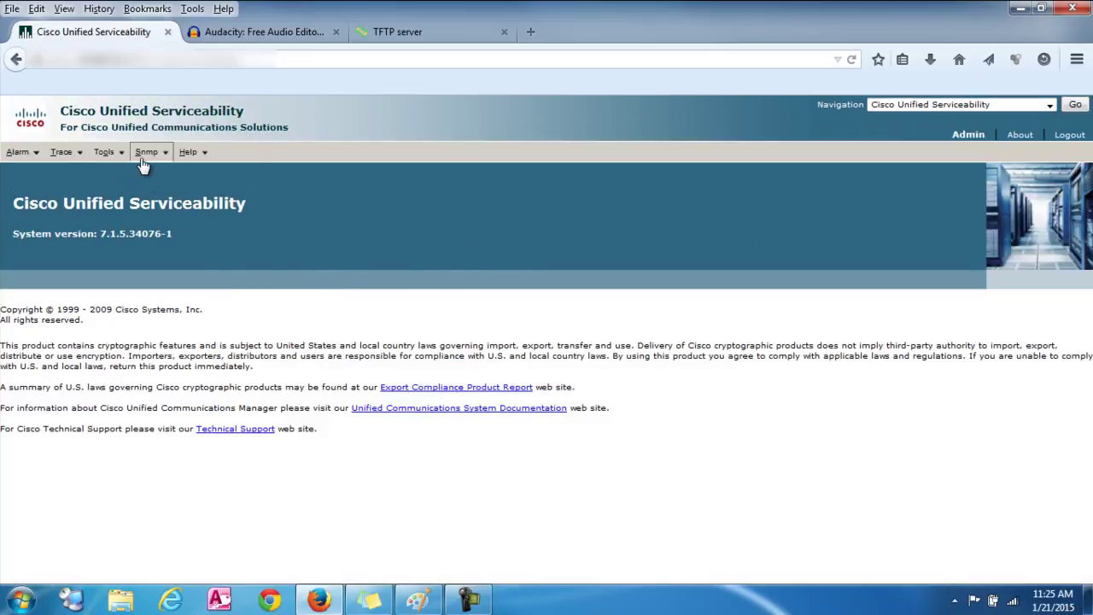
mouse_move(110, 155)
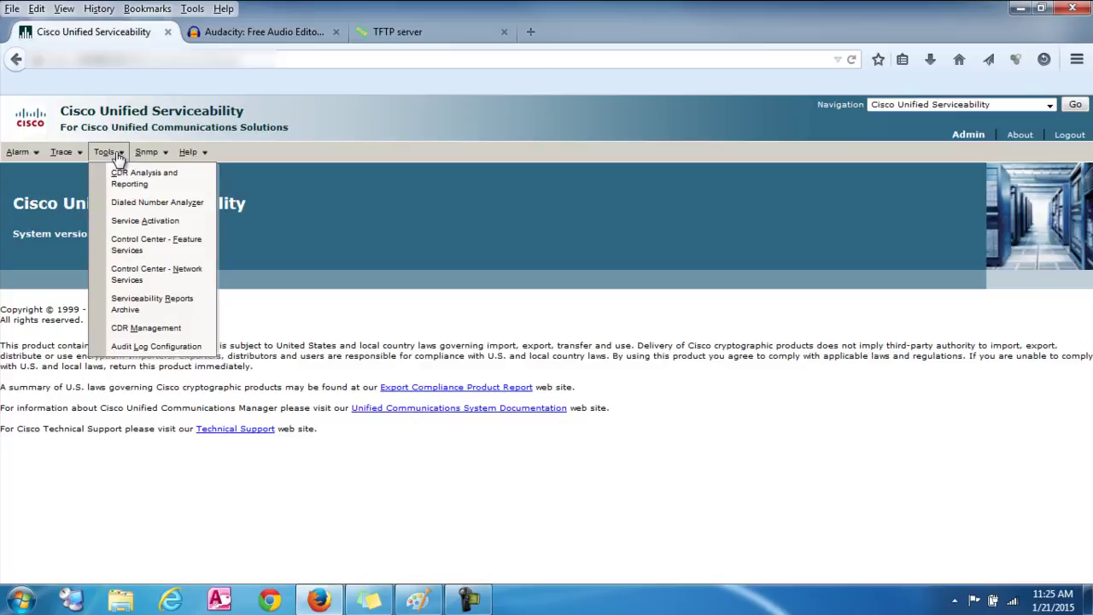
In Control Center - Feature Services, select Cisco Tftp under CM Services and restart it.
click(182, 255)
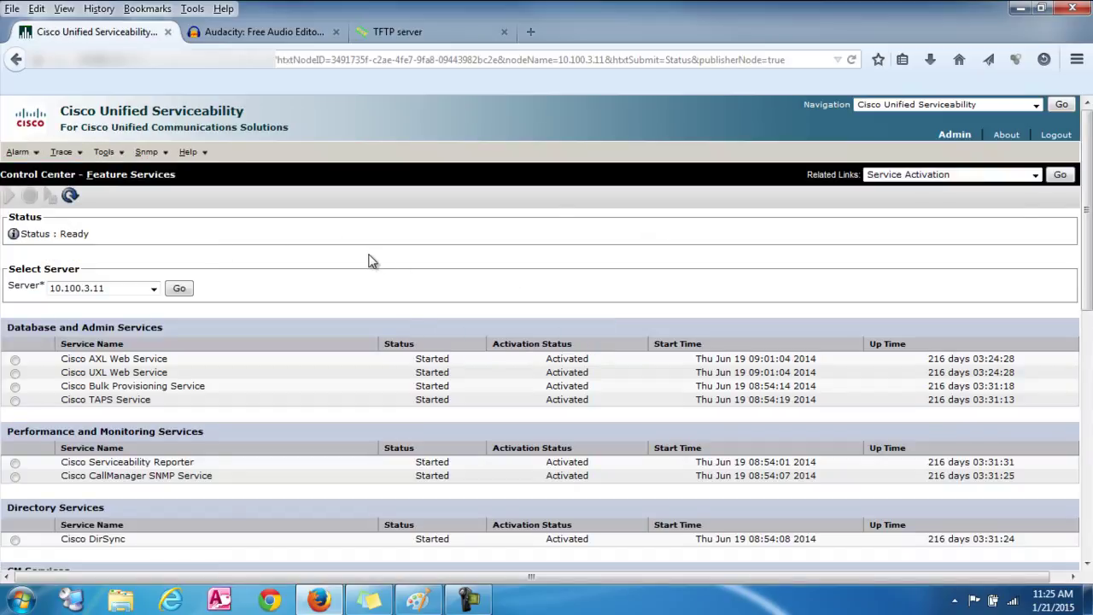
scroll(369, 260, down, 4)
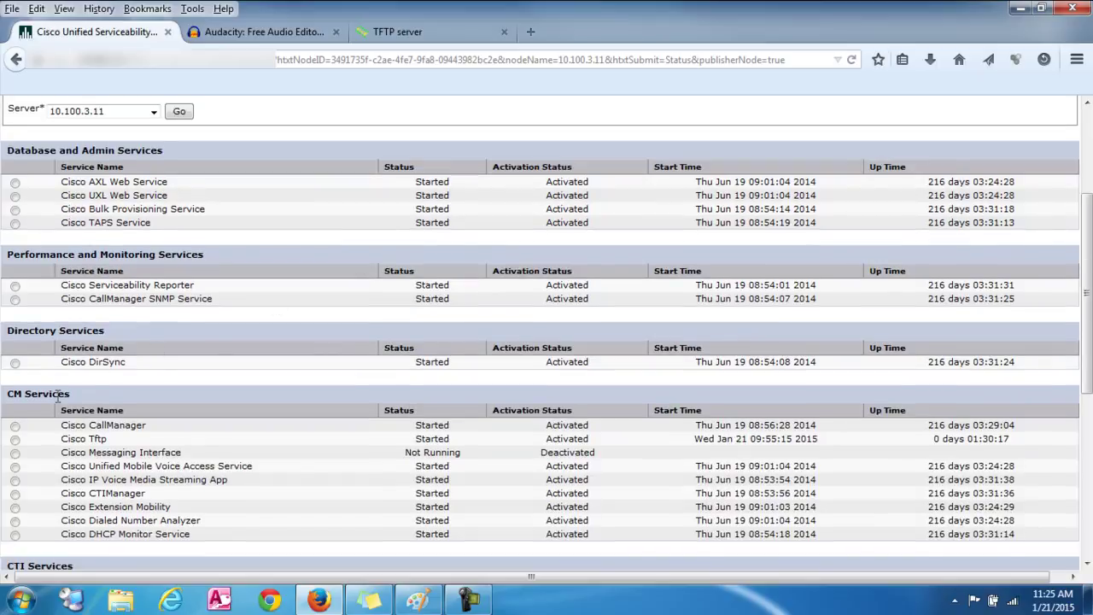
drag(69, 395, 2, 408)
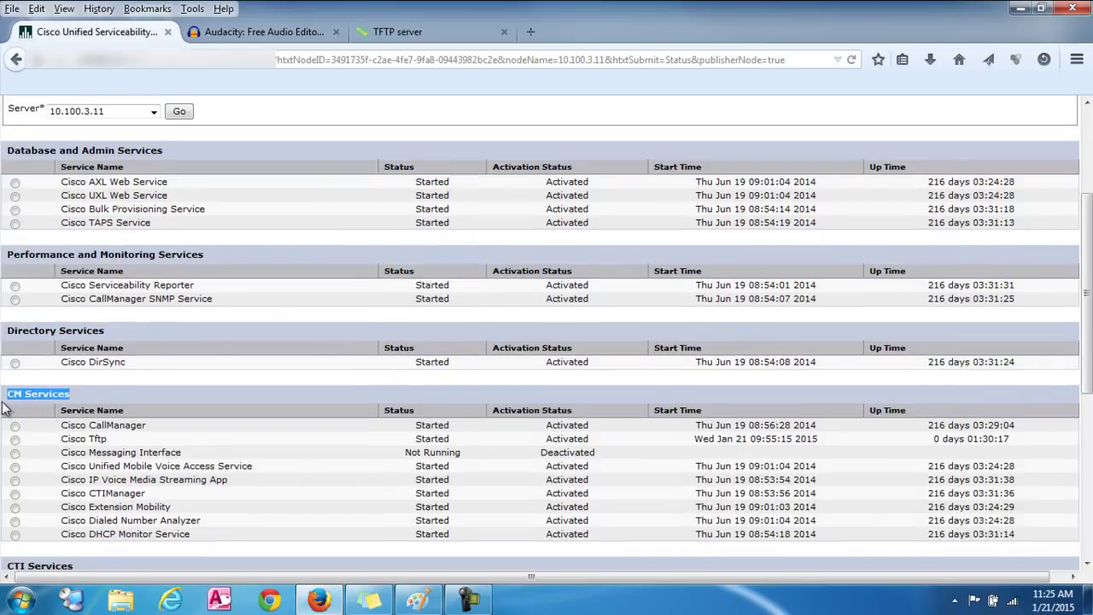
click(94, 399)
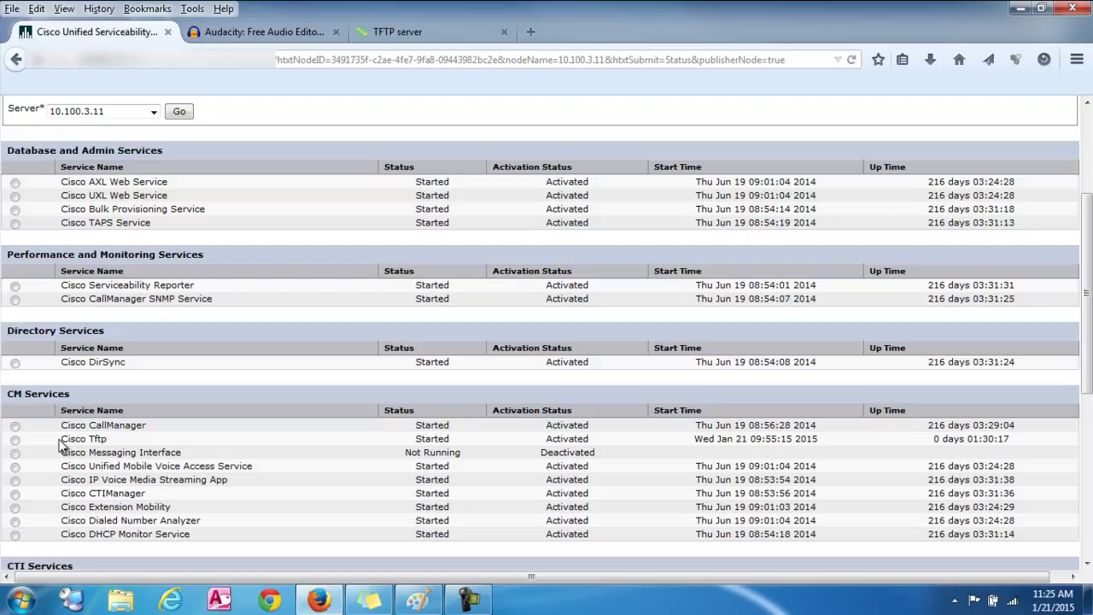
drag(60, 438, 109, 438)
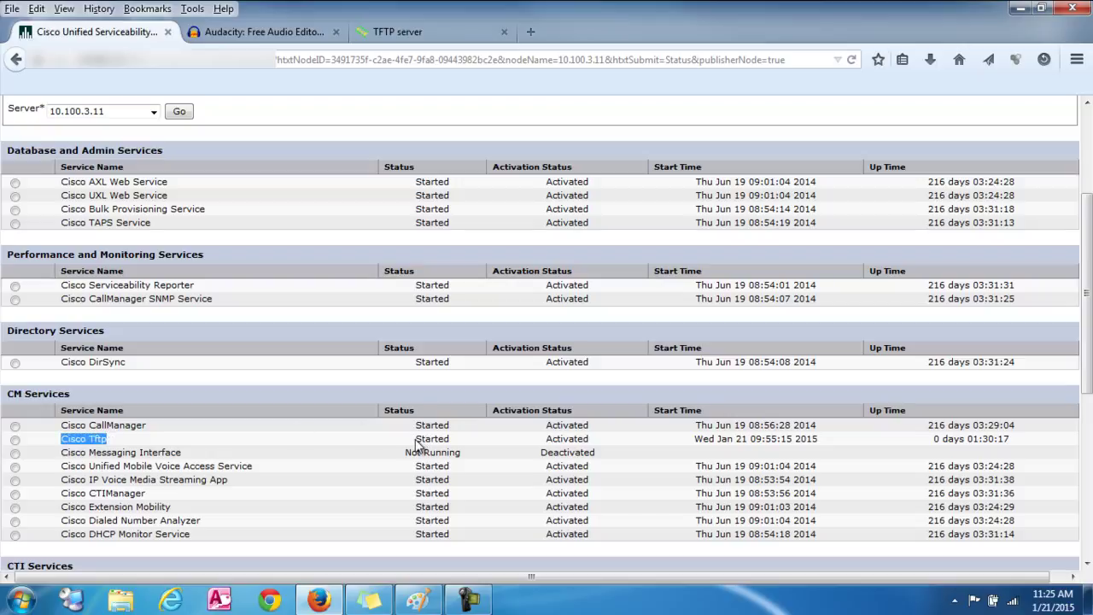
drag(416, 439, 461, 442)
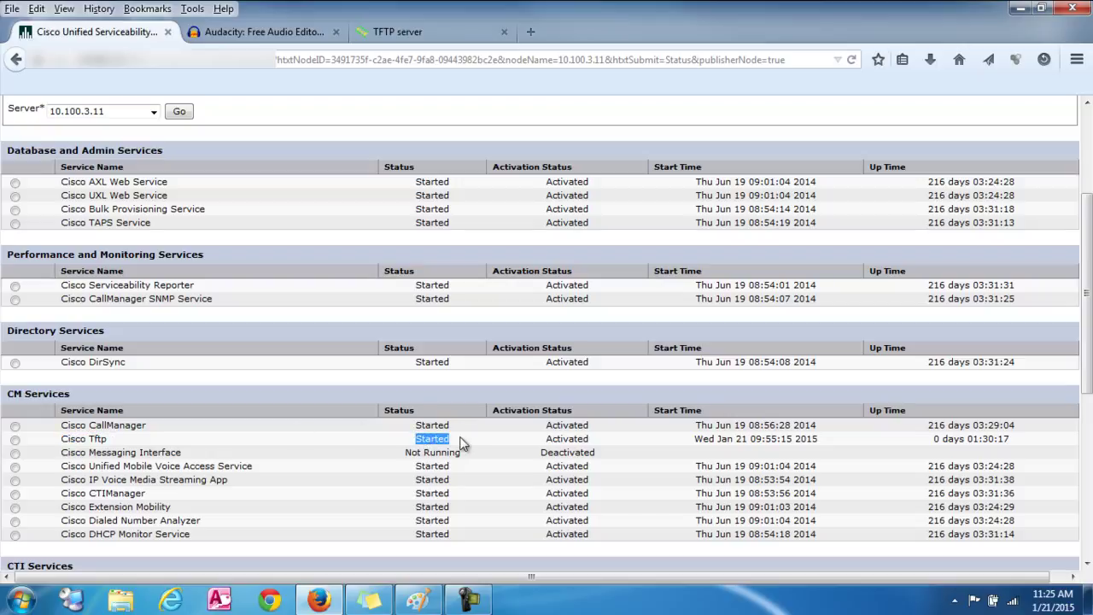
click(16, 440)
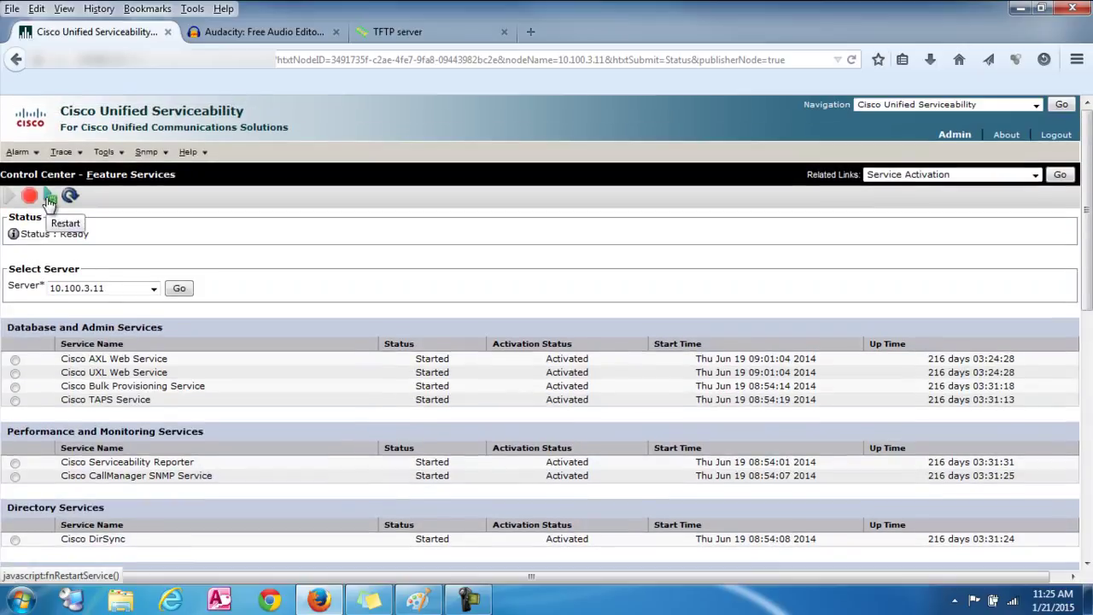
click(49, 199)
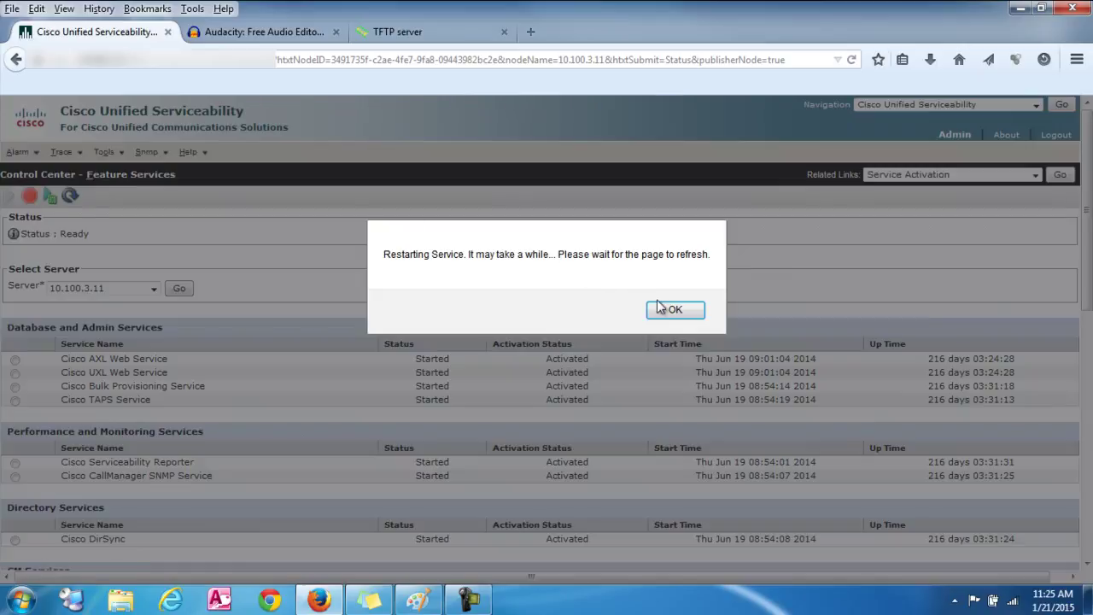
Acknowledge the restart alert and wait until the Cisco Tftp restart is reported successful.
click(671, 313)
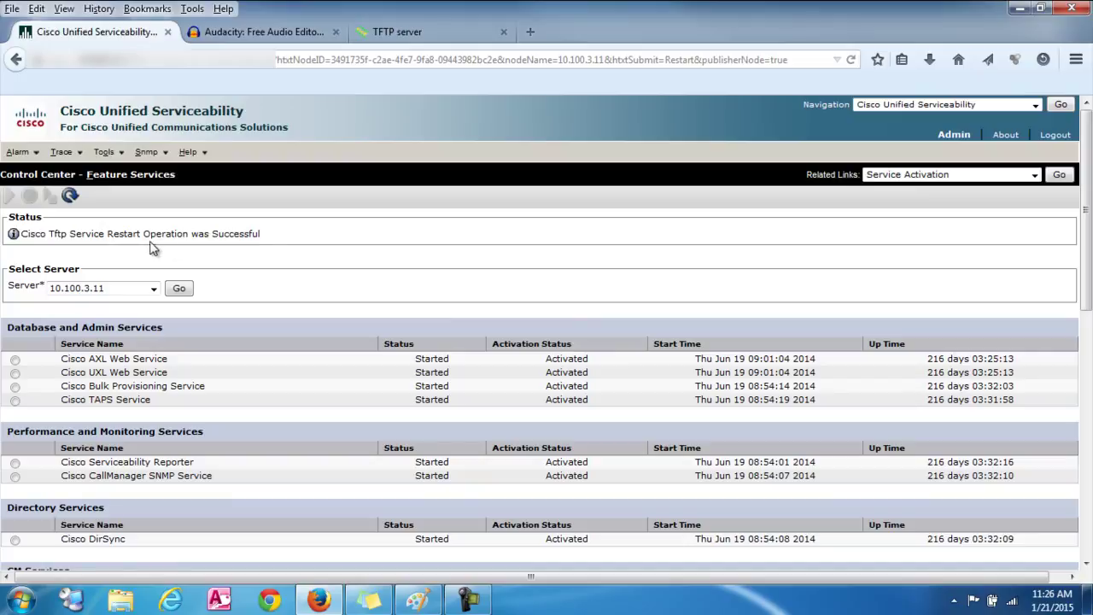
drag(259, 233, 24, 247)
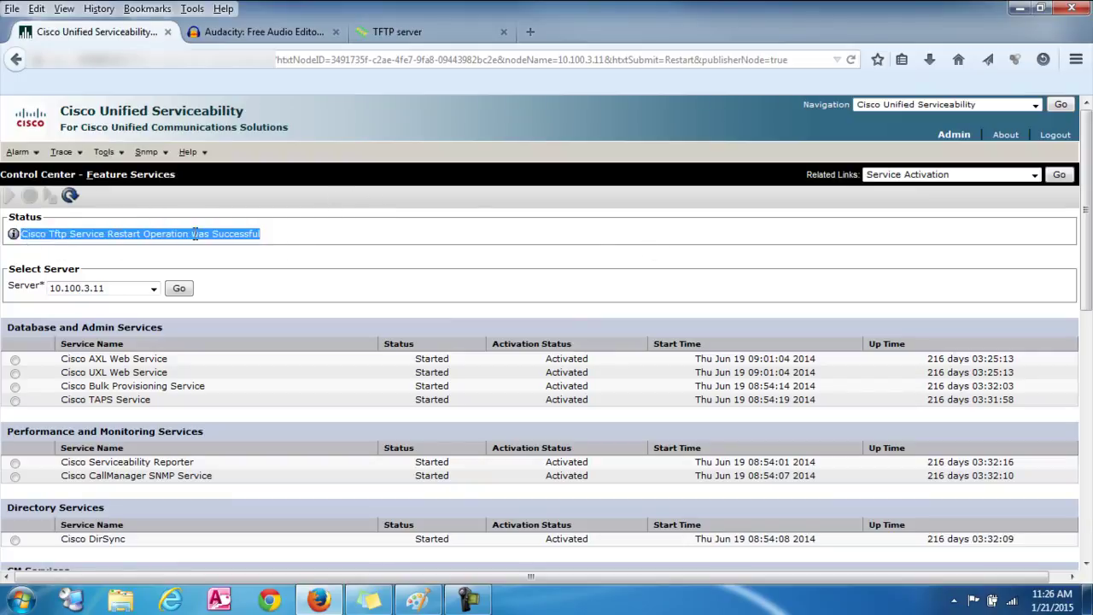
click(339, 239)
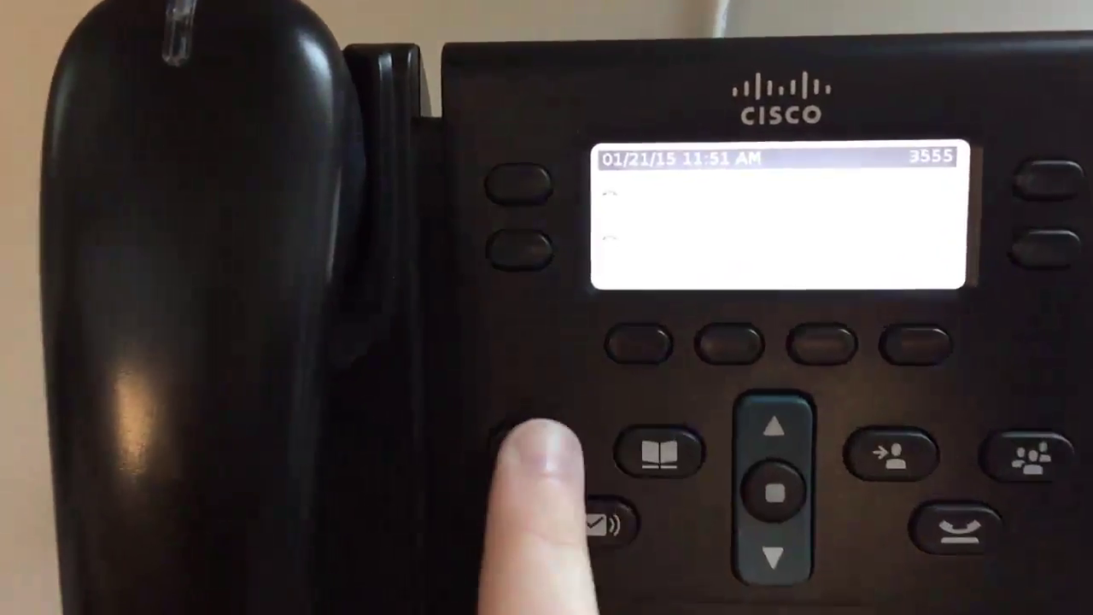
Go through Applications > Preferences > Ringtone > Line 1 and scroll to 36 Jurassic.
click(474, 440)
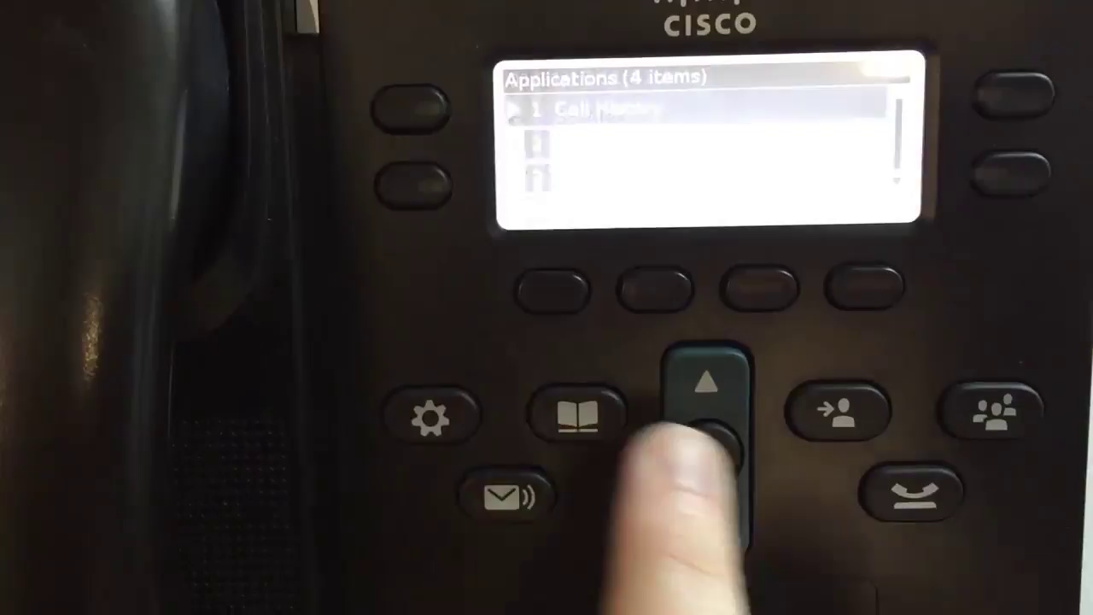
click(683, 508)
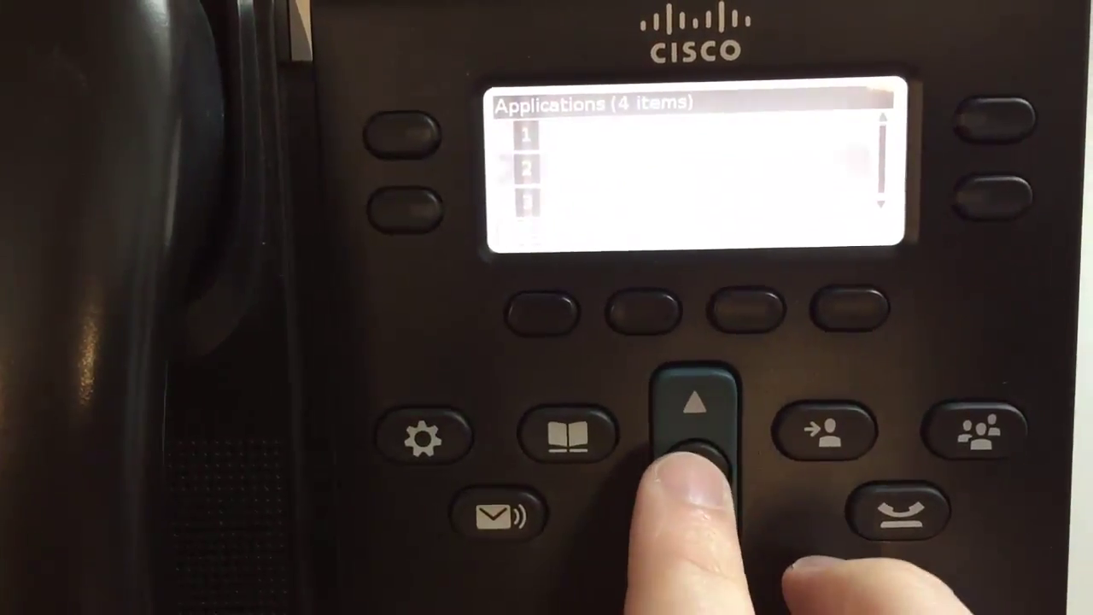
click(683, 466)
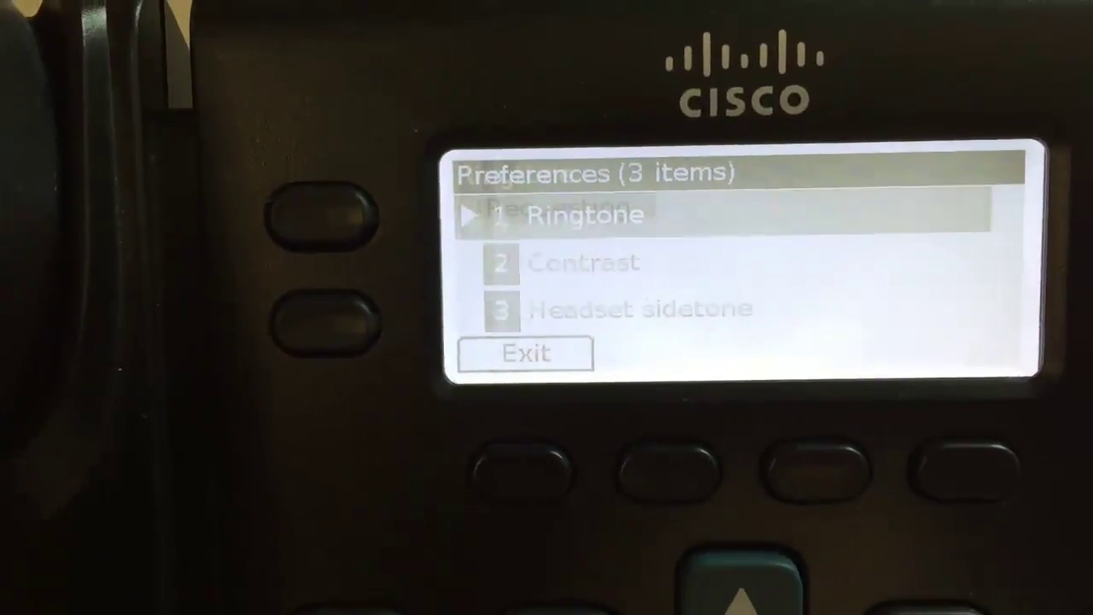
key(Return)
key(Down)
key(Up)
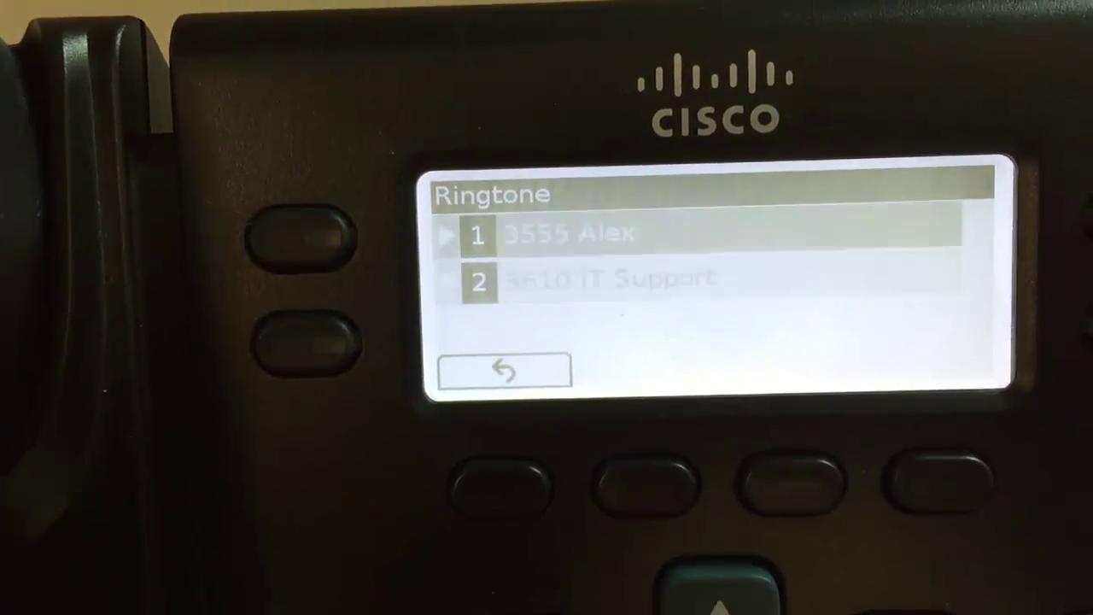
key(Return)
key(Down)
key(Down)
key(Down)
key(Down)
key(Down)
key(Down)
key(Down)
key(Down)
key(Down)
key(Down)
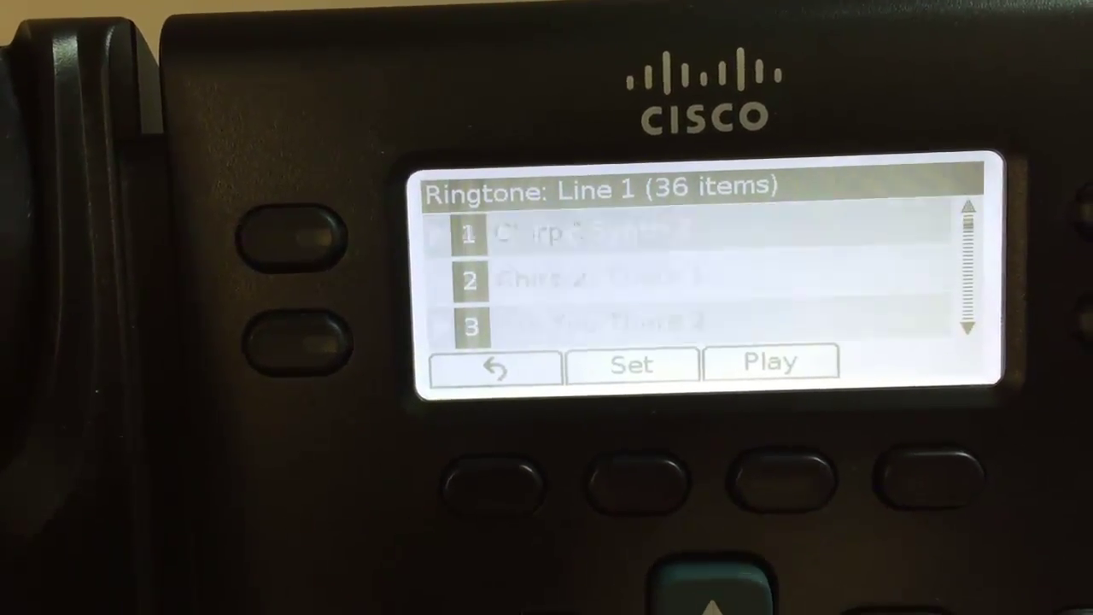
key(Down)
key(Down)
key(Down)
key(Down)
key(Down)
key(Down)
key(Down)
key(Down)
key(Down)
key(Down)
key(Down)
key(Down)
key(Down)
key(Down)
key(Down)
key(Down)
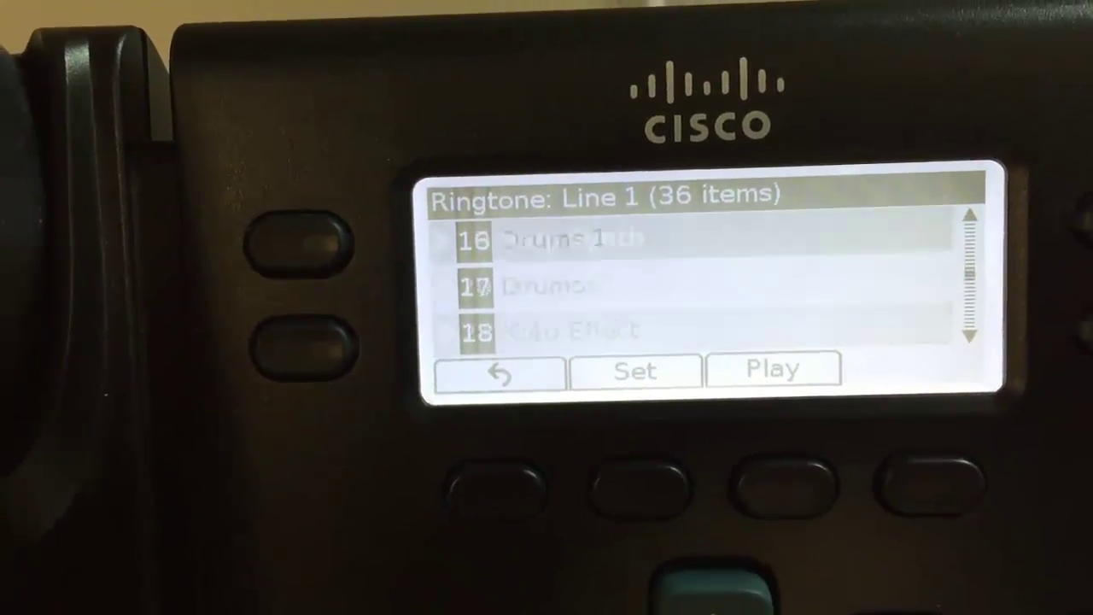
key(Down)
key(Down)
key(Down)
key(Down)
key(Down)
key(Down)
key(Down)
key(Down)
key(Down)
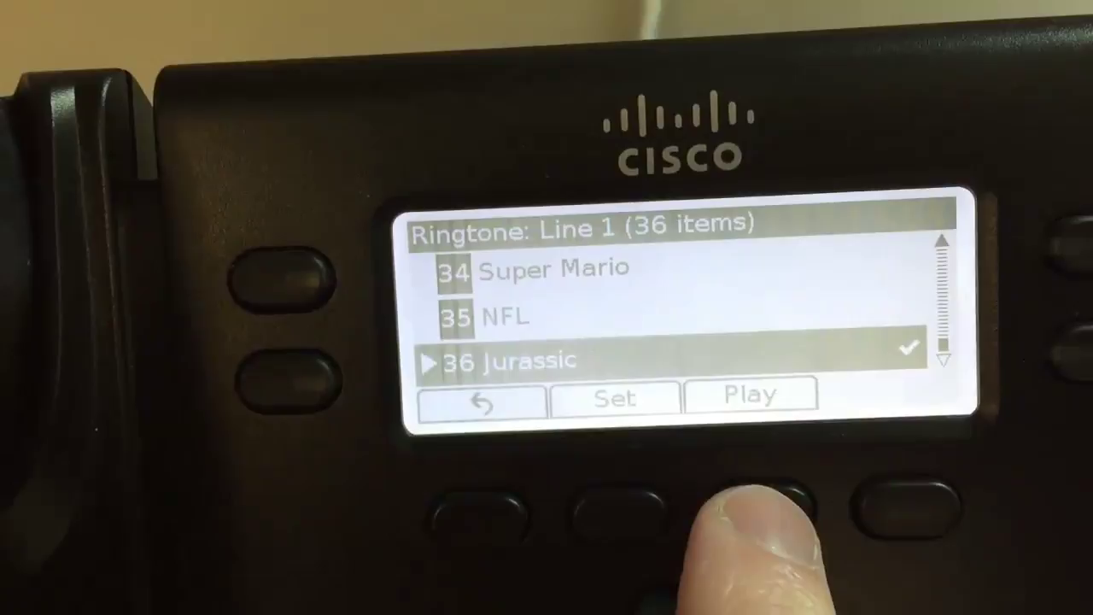
Preview the Jurassic tone and apply it as Line 1's ringtone.
click(753, 485)
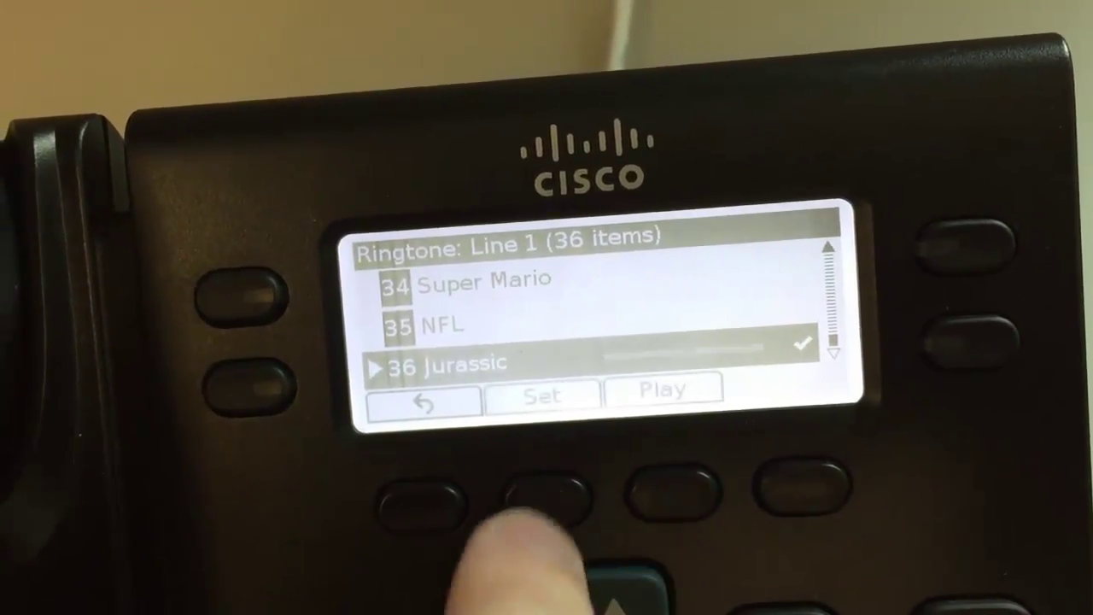
click(534, 500)
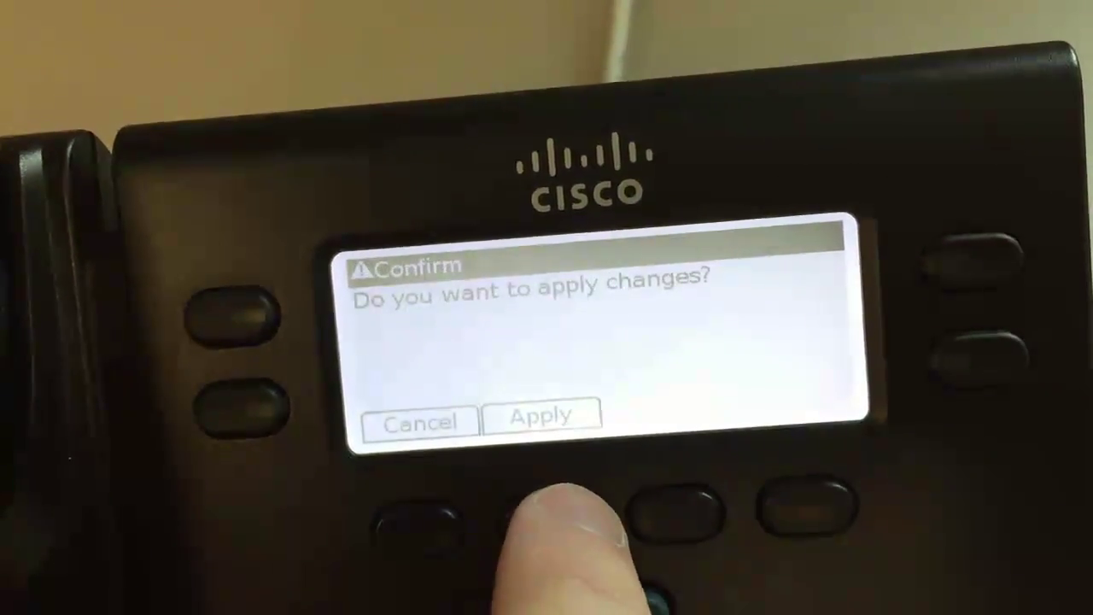
click(534, 500)
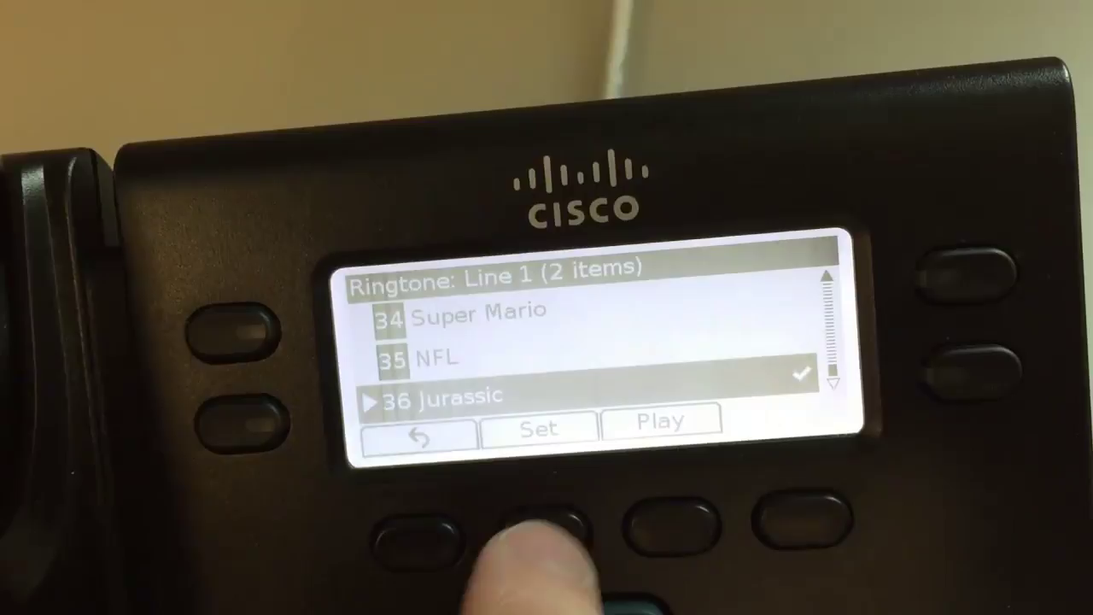
Back out of the ringtone menus to the phone's Applications list.
click(414, 523)
click(414, 523)
click(415, 523)
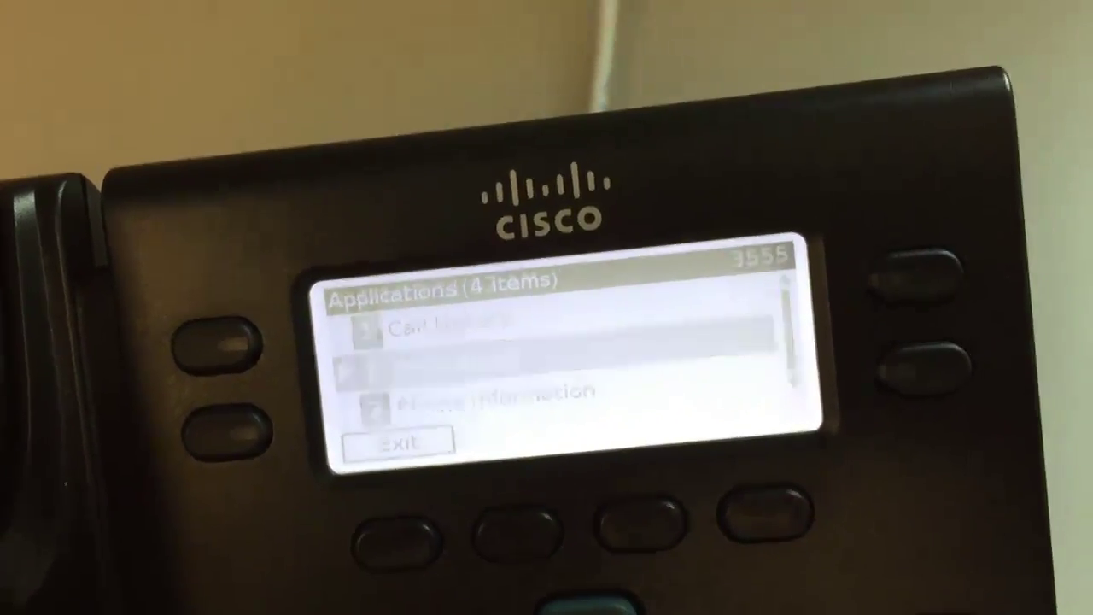